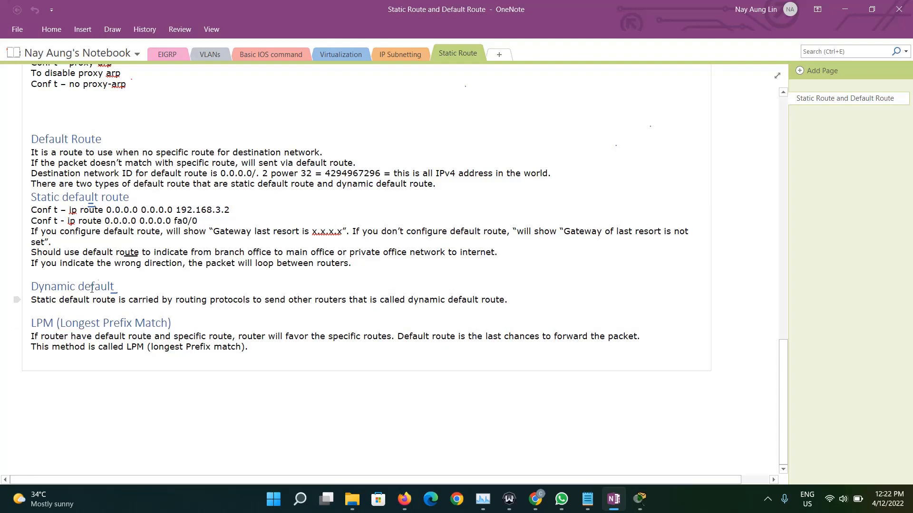
- Review the static and default route notes and switch to the Static Route topology in Cisco Packet Tracer
scroll(156, 293, "up", 1)
scroll(157, 293, "up", 5)
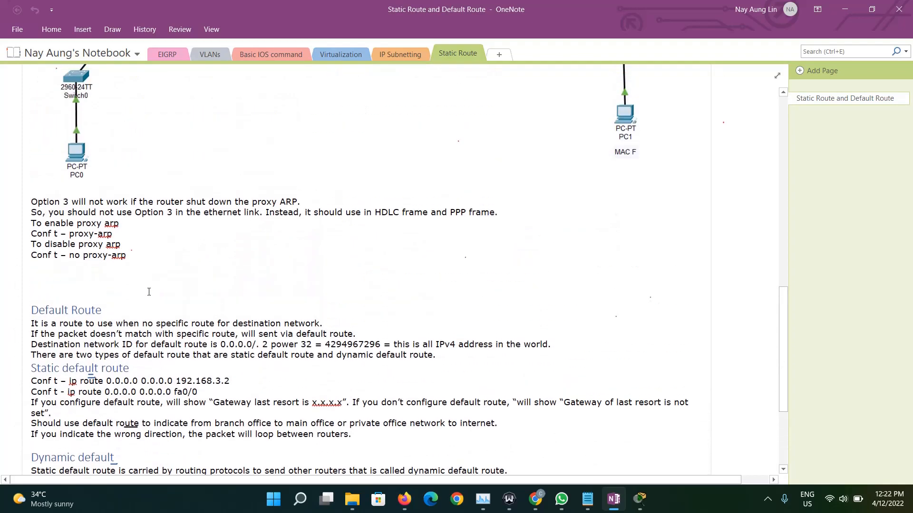
scroll(171, 297, "down", 4)
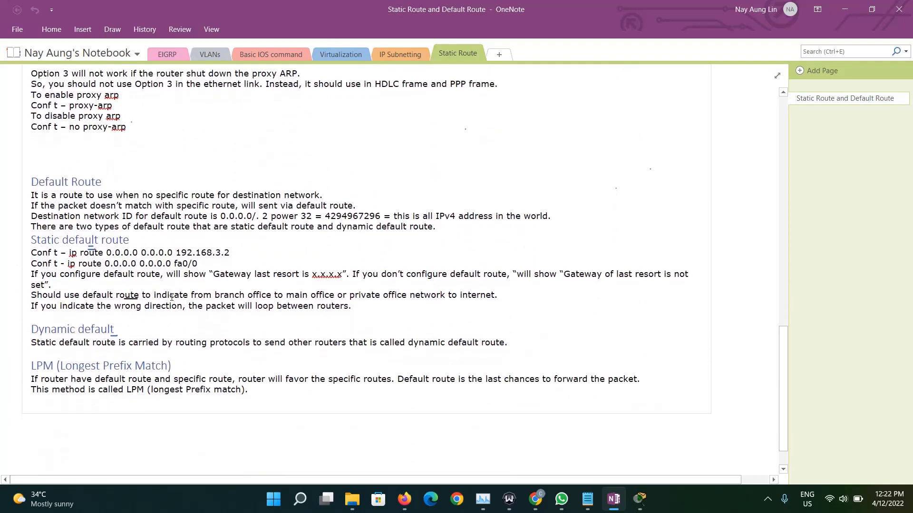
left_click(639, 499)
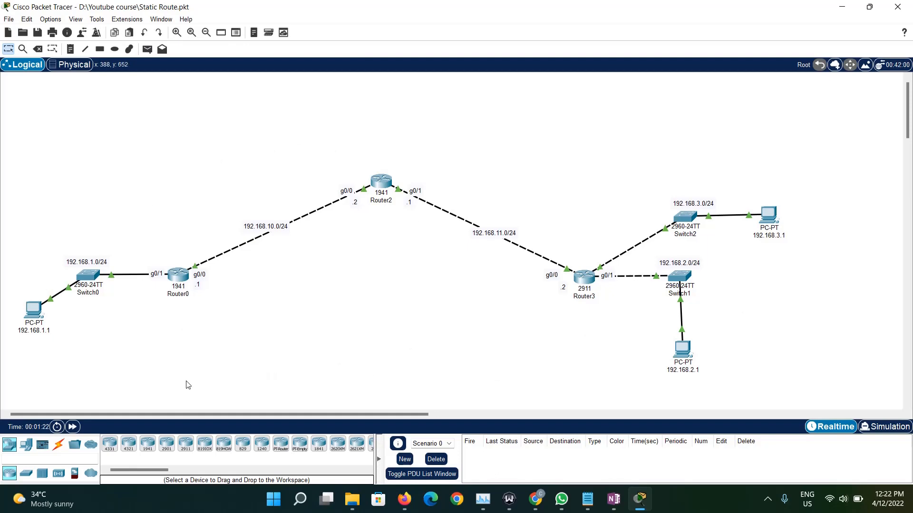
- Open the command line of Router0 and enter global configuration mode with en and conf t
left_click(182, 283)
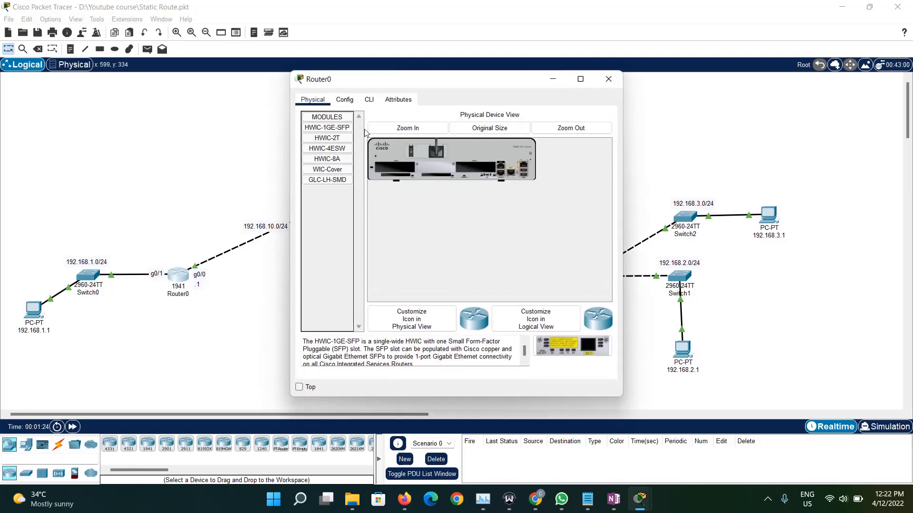
left_click(369, 102)
key("Return")
key("Return")
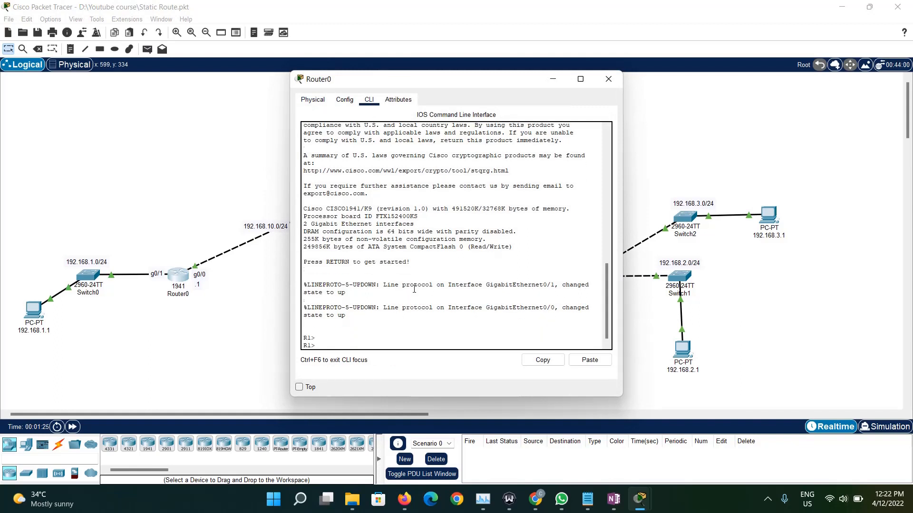
type("en")
key("Return")
type("conf t")
key("Return")
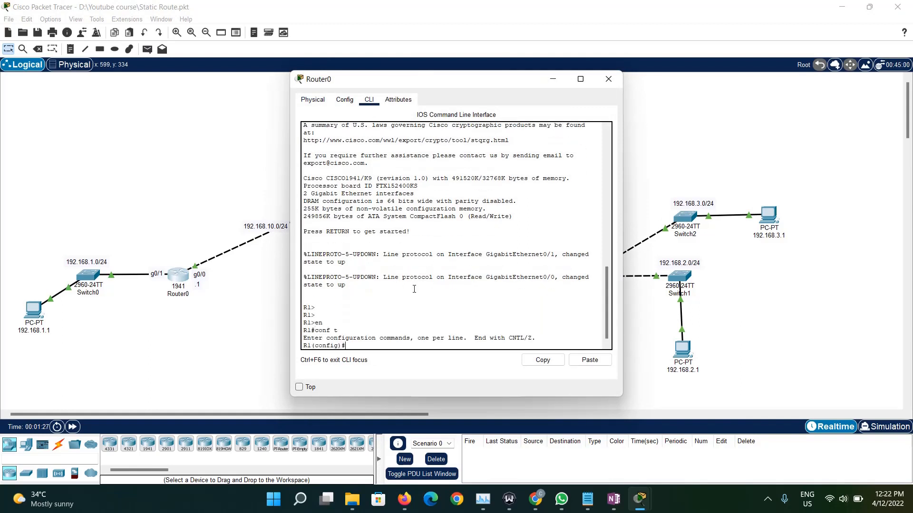
- Display Router0's routing table with do sh ip route and highlight its S* default route entry
type("do sh ip route")
key("Return")
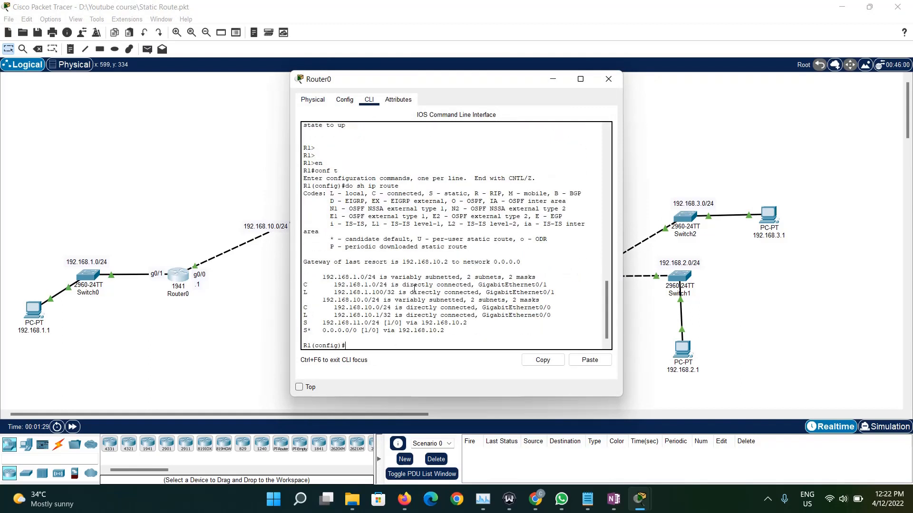
triple_click(350, 331)
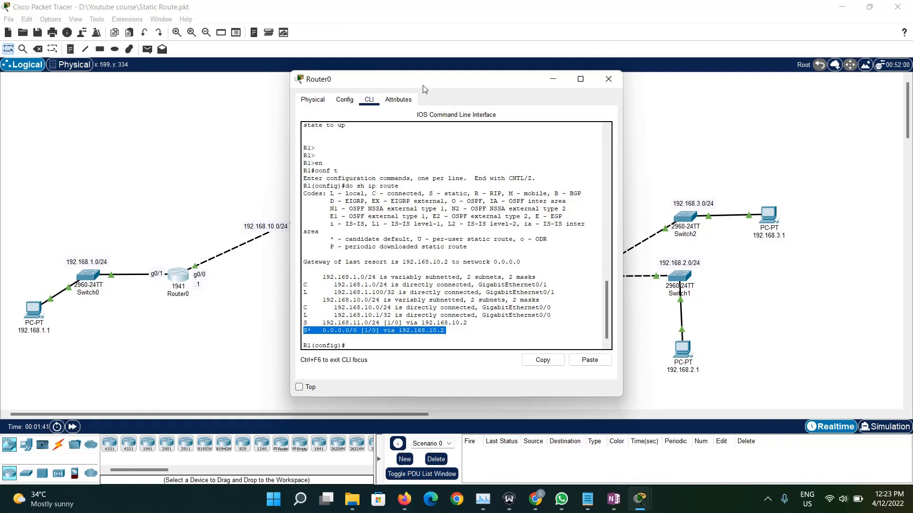
- Add a static route on Router0 to 192.168.3.0 255.255.255.0 via next hop 192.168.10.2
left_click_drag(423, 85, 274, 72)
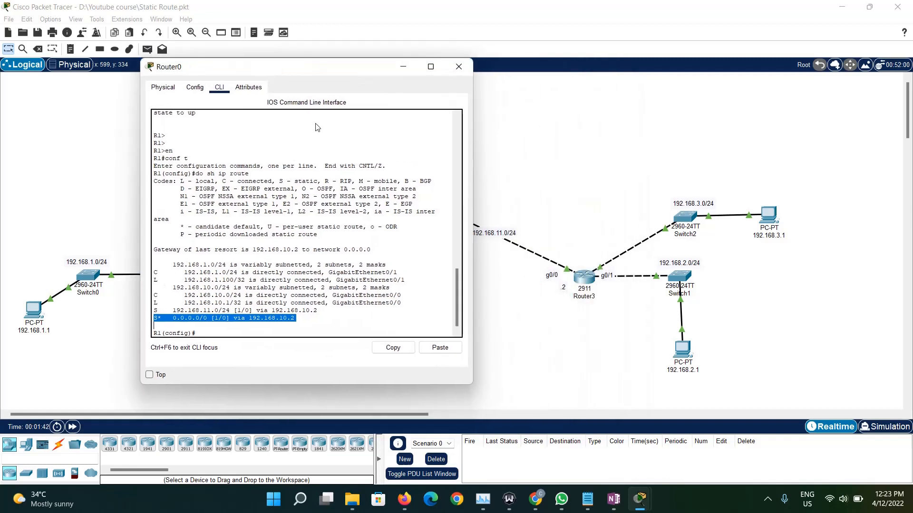
left_click(261, 336)
type("i")
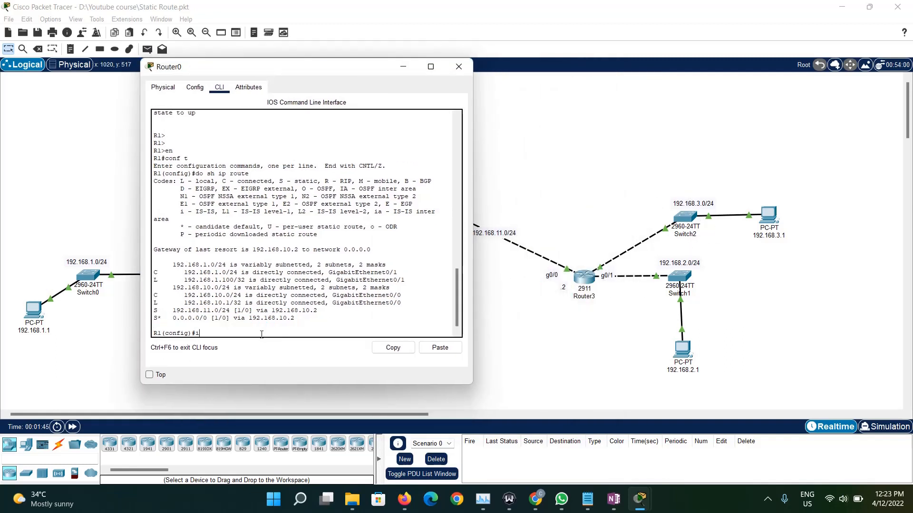
type("p route 192.168.3.0 255/255.255.0 192.168.")
left_click_drag(284, 73, 519, 107)
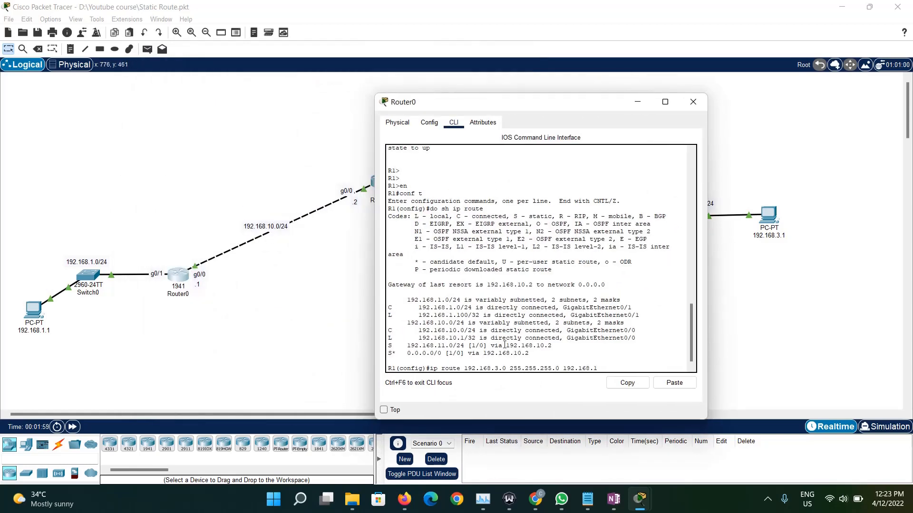
type("10.2")
key("Return")
- Add a static route on Router0 to 192.168.2.0 255.255.255.0 via next hop 192.168.10.2
key("Up")
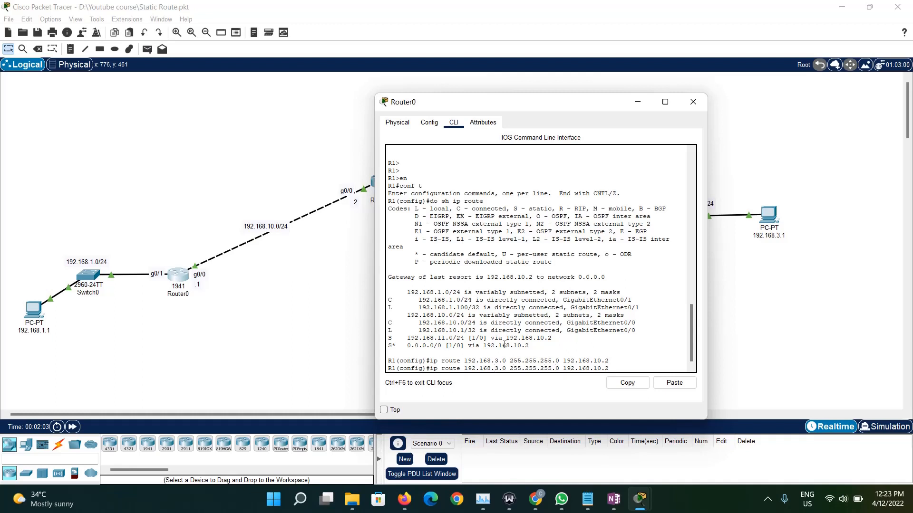
key("BackSpace")
type("2")
key("Return")
- Add a static route on Router0 to 192.168.11.0 255.255.255.0 via 192.168.10.2 and save the configuration with do wr
key("Up")
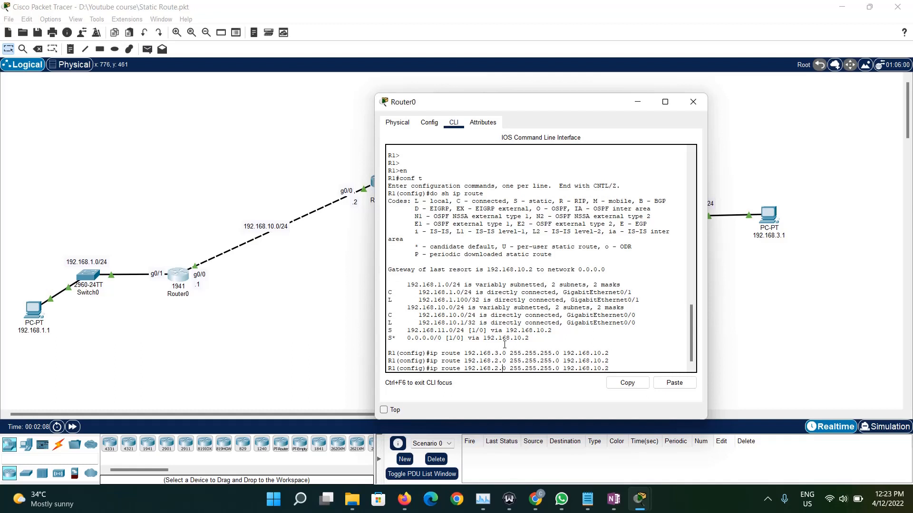
key("BackSpace")
type("11")
key("Return")
type("do wr")
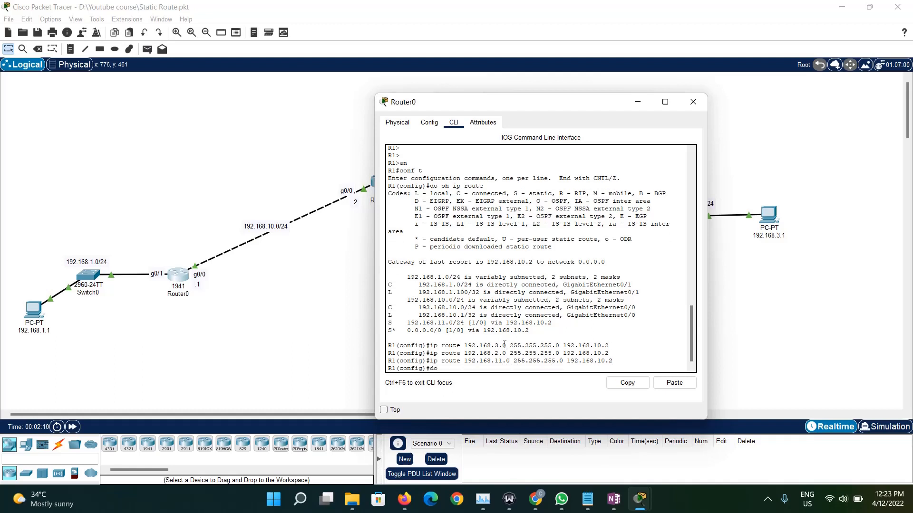
key("Return")
- Check the static and default route entries in Router0's routing table with do sh ip route, and close its window
type("do sh ip route")
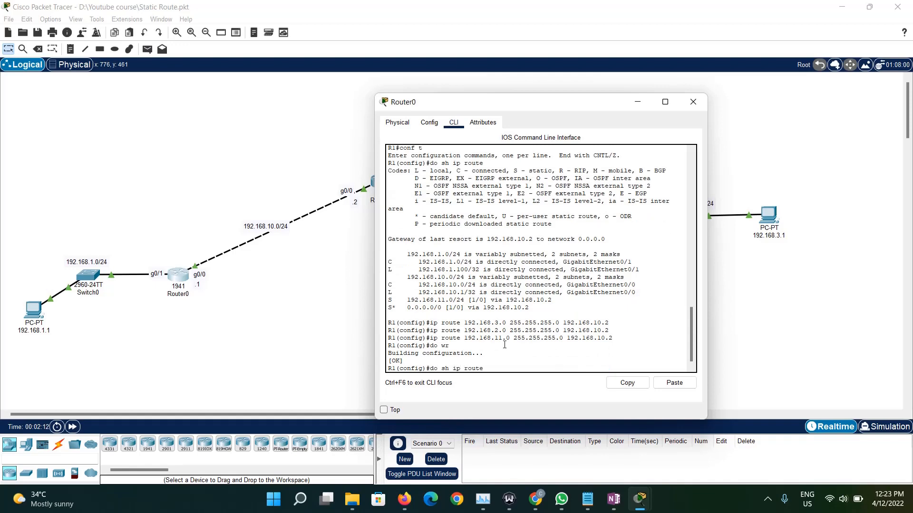
key("Return")
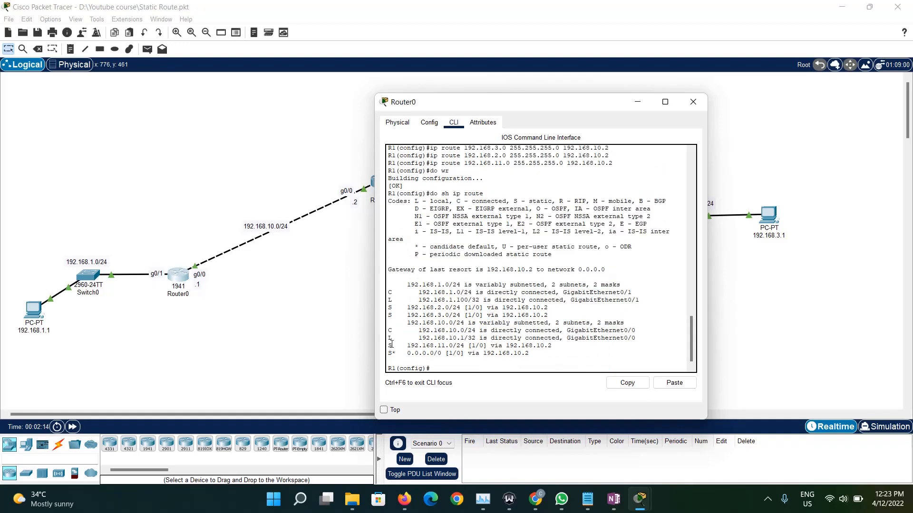
left_click_drag(392, 345, 389, 307)
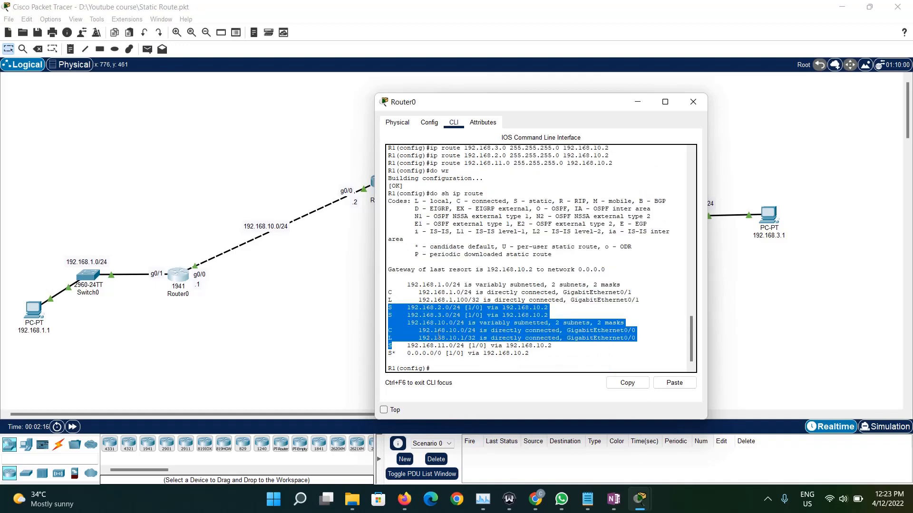
left_click_drag(529, 353, 388, 353)
left_click(693, 102)
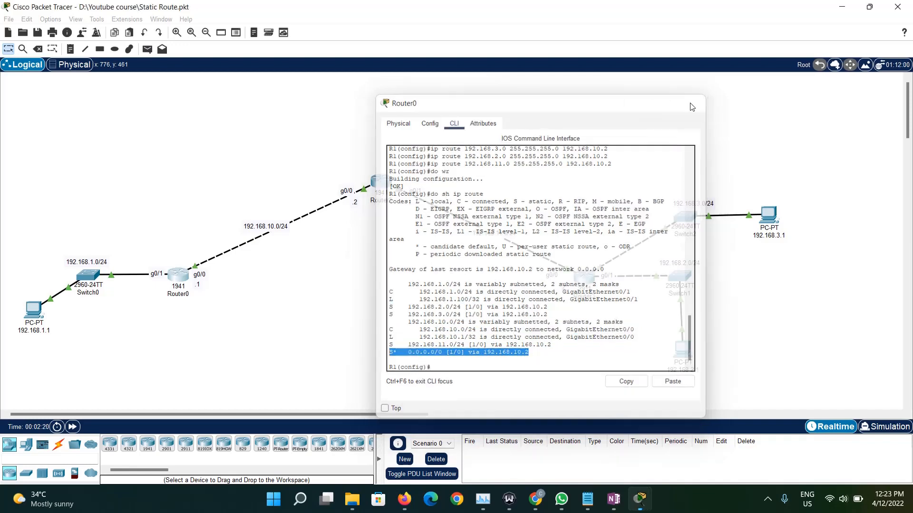
- Open the command line of Router3 and enter global configuration mode with en and conf t
left_click(585, 277)
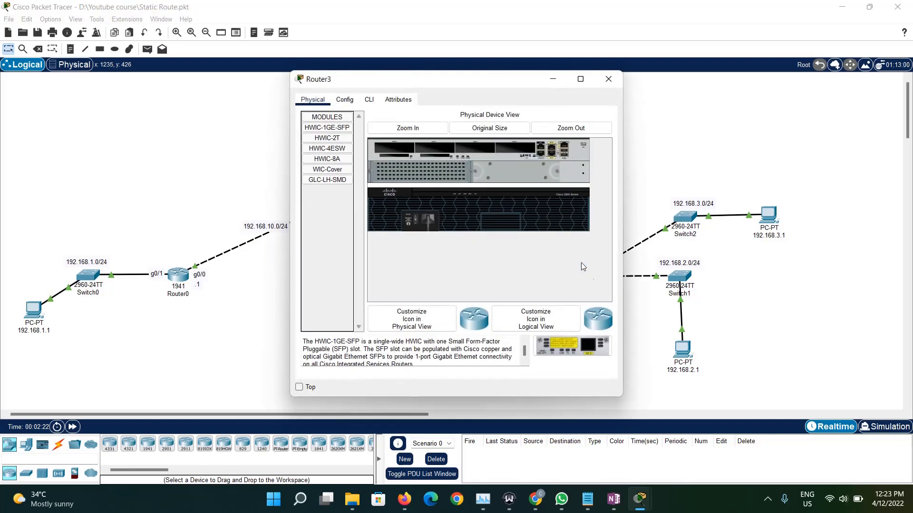
left_click(369, 100)
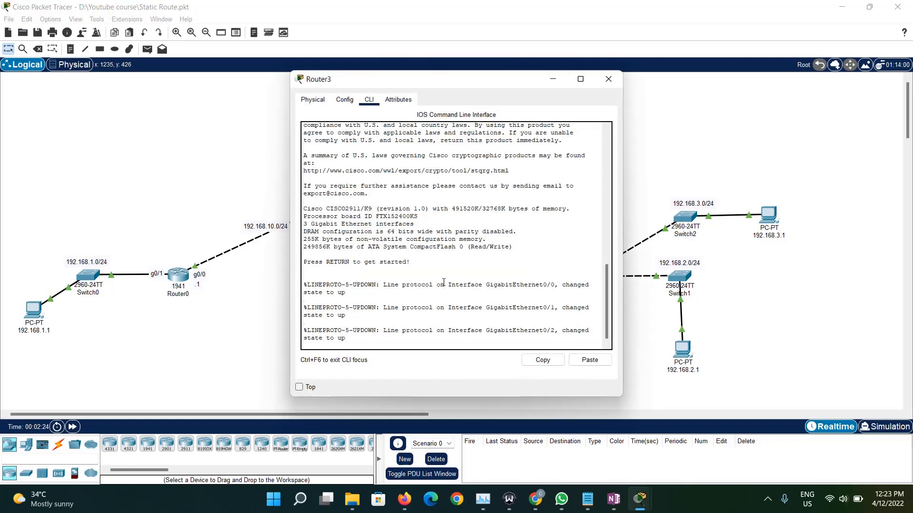
key("Return")
key("Return")
key("Return")
key("Return")
type("en")
key("Return")
type("cofn t")
key("Return")
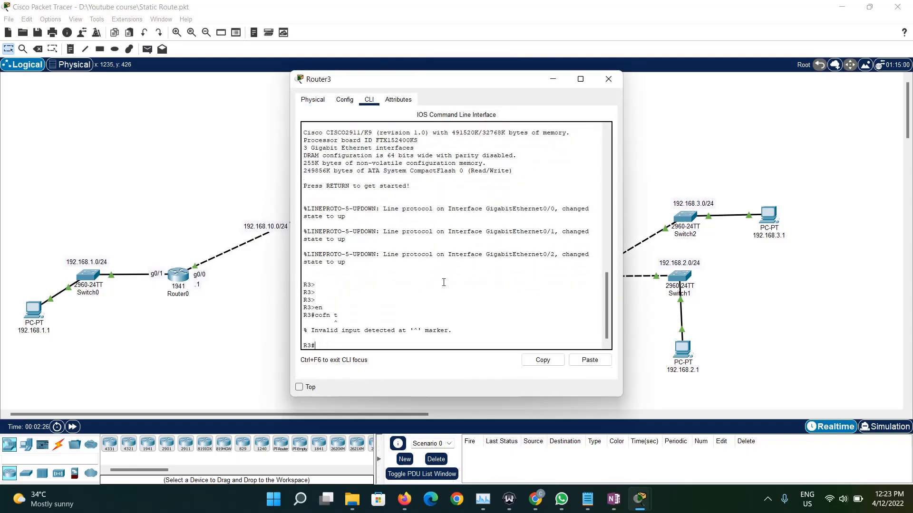
type("conf t")
key("Return")
- Display Router3's routing table with do sh ip route and highlight its 192.168.10.0/24 static route
type("do")
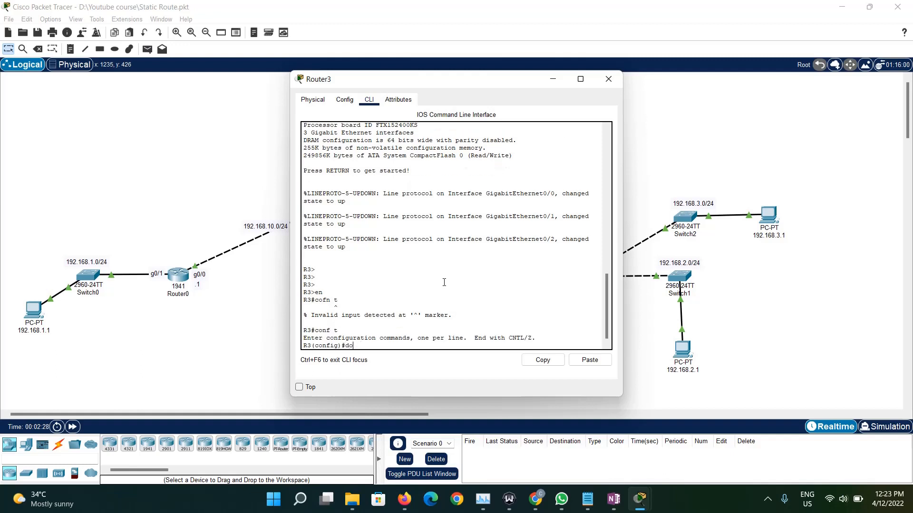
type(" sh ip route")
key("Return")
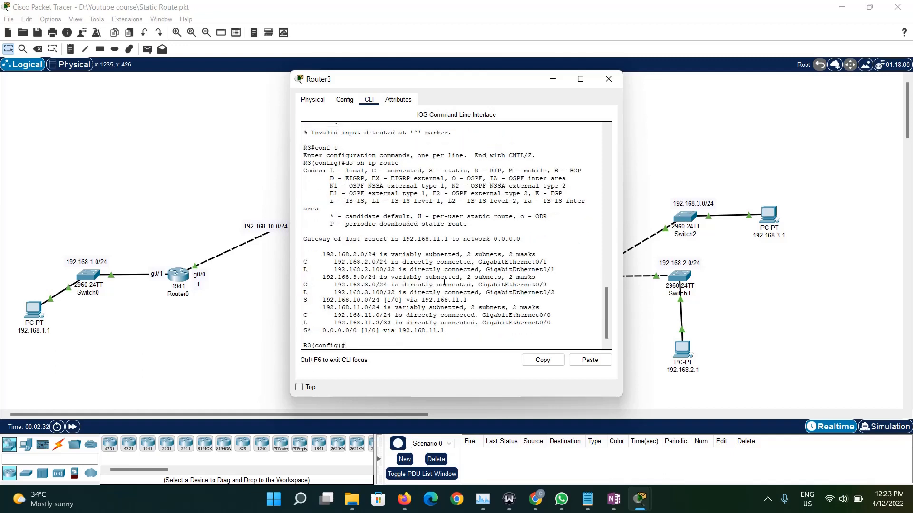
left_click_drag(468, 300, 391, 308)
- Add a static route on Router3 to 192.168.1.0 255.255.255.0 via 192.168.11.1 and save the configuration with do wr
left_click(380, 347)
type("ip route 192.168.1.0 255.255.255.")
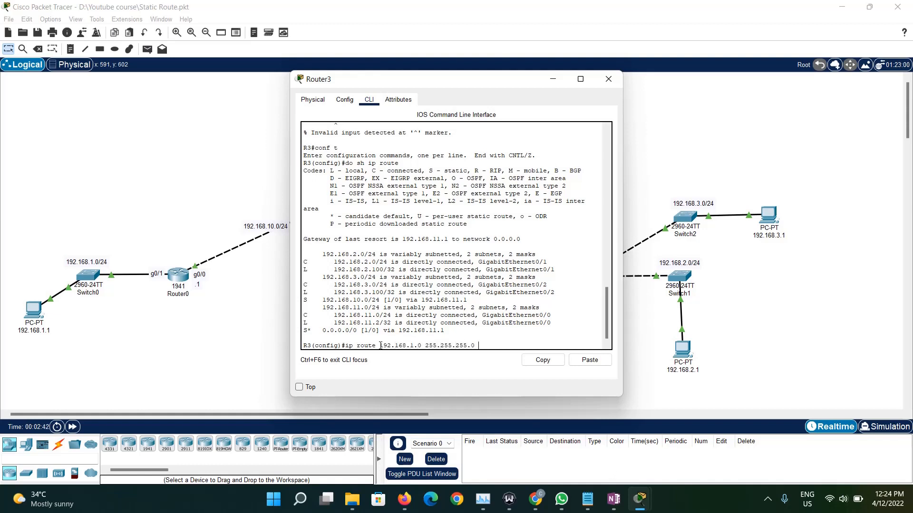
type("0 192.168.11.1")
key("Return")
type("do wr")
key("Return")
- Display Router3's full routing table again with do sh ip route
type("do sh")
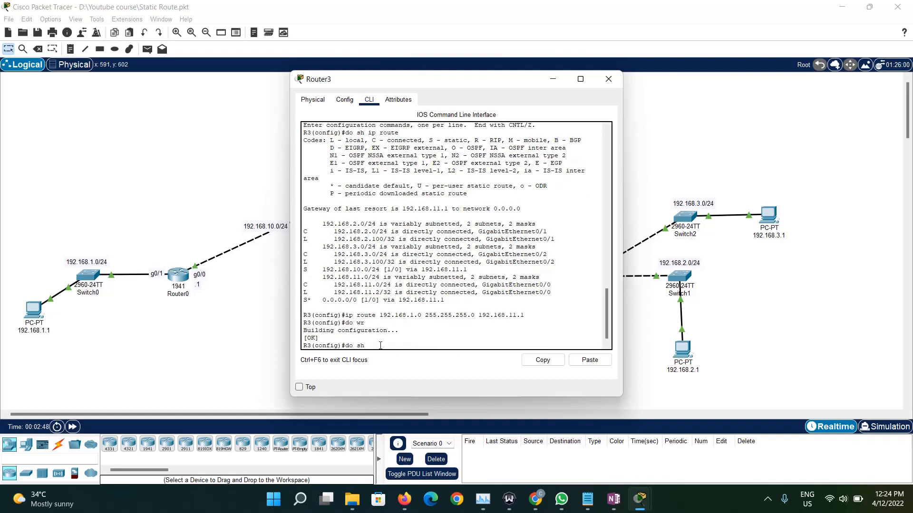
type(" ip ruute")
key("Return")
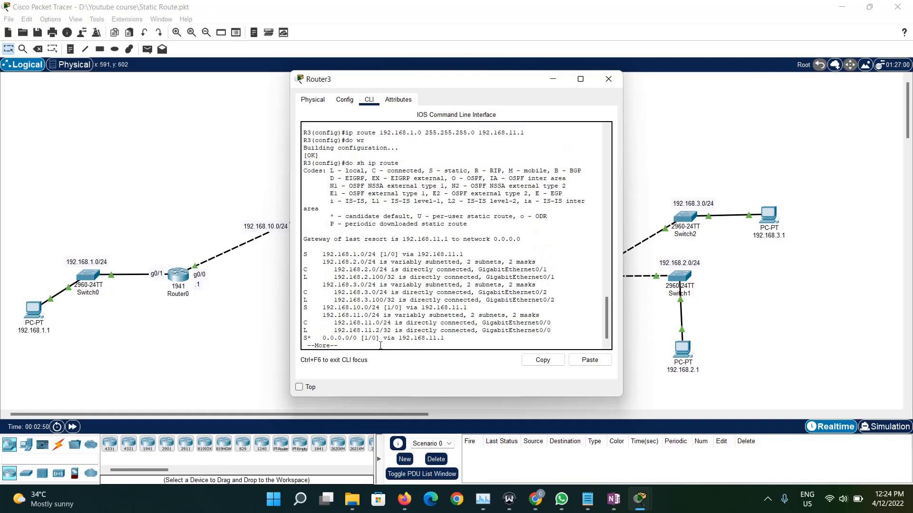
key("space")
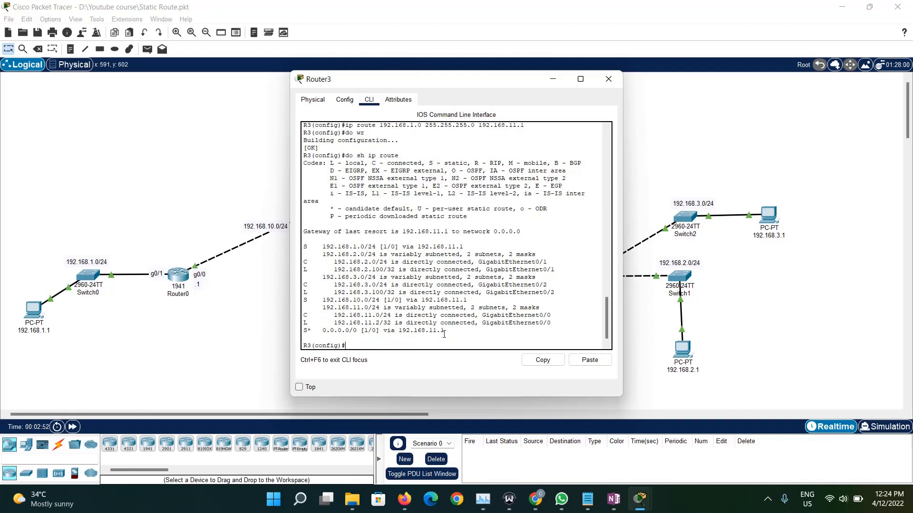
- Examine Router3's route entries, highlighting the specific routes and the S* 0.0.0.0/0 default route for comparison
left_click_drag(444, 331, 304, 247)
left_click(360, 290)
left_click_drag(444, 330, 288, 247)
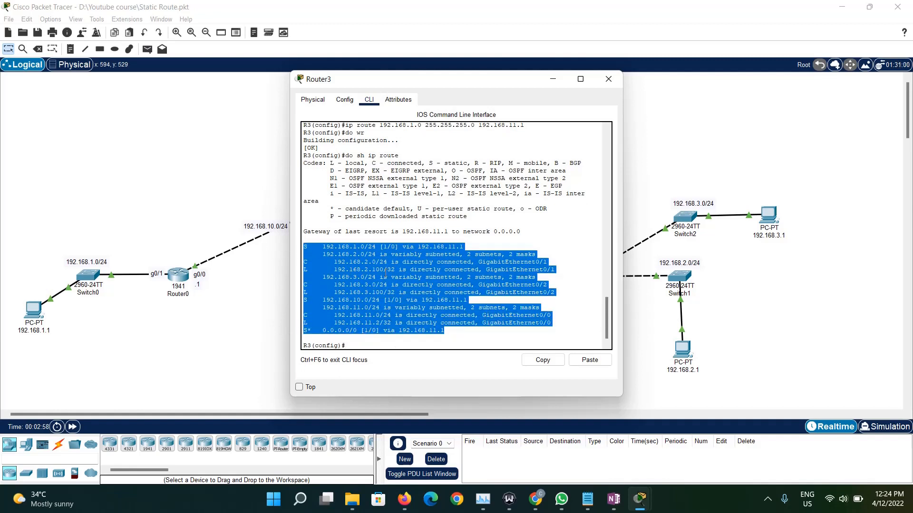
left_click(434, 300)
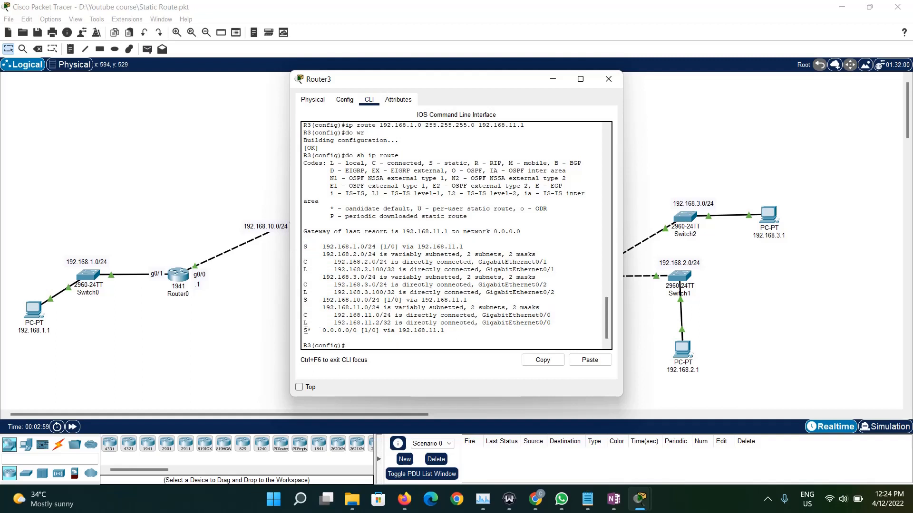
left_click_drag(304, 331, 457, 330)
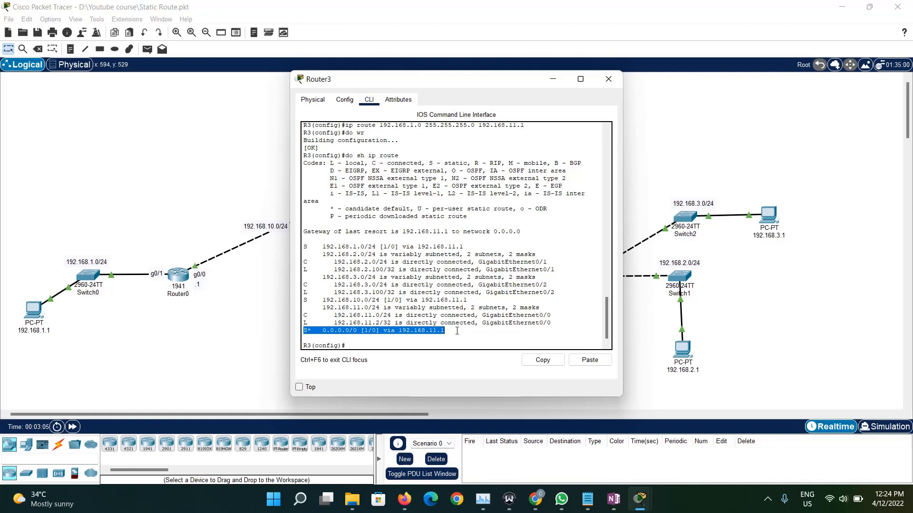
left_click(457, 331)
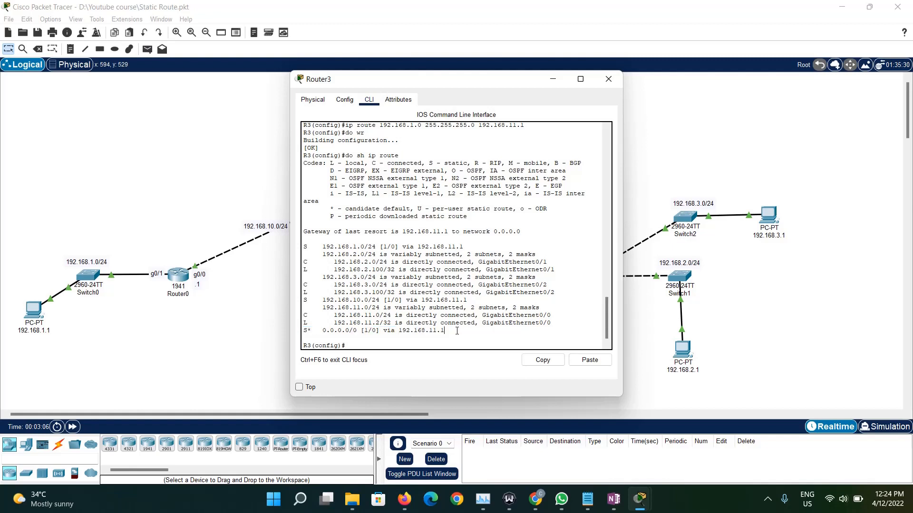
left_click(304, 332, "shift")
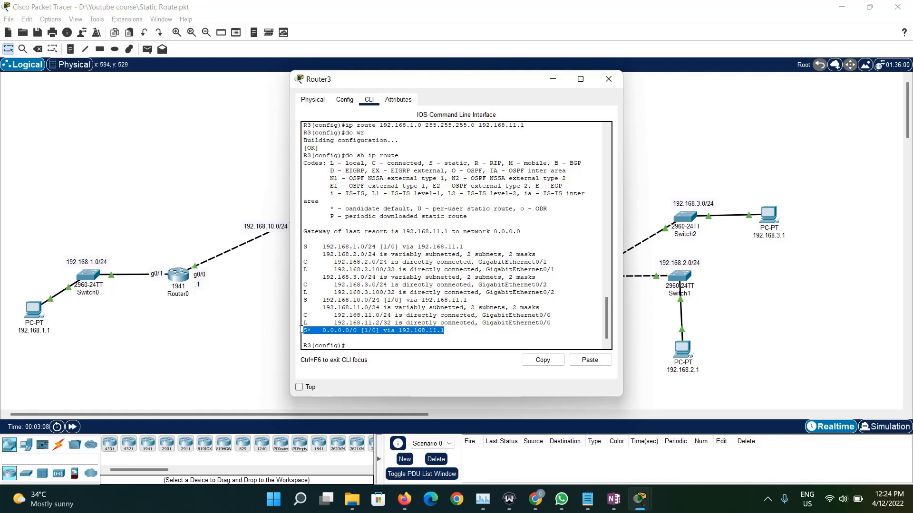
triple_click(343, 330)
triple_click(343, 330)
left_click_drag(305, 241, 308, 323)
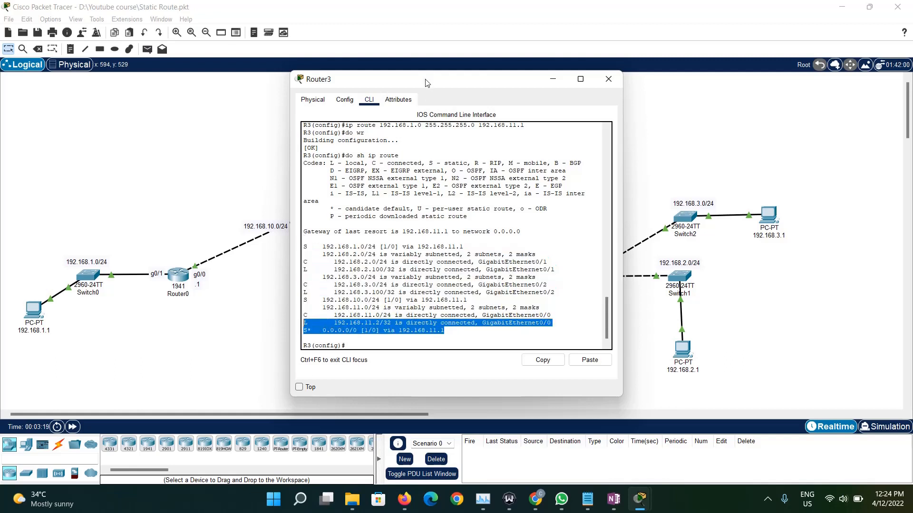
- Close the Router3 window and open the Command Prompt of PC 192.168.1.1
left_click_drag(428, 80, 429, 251)
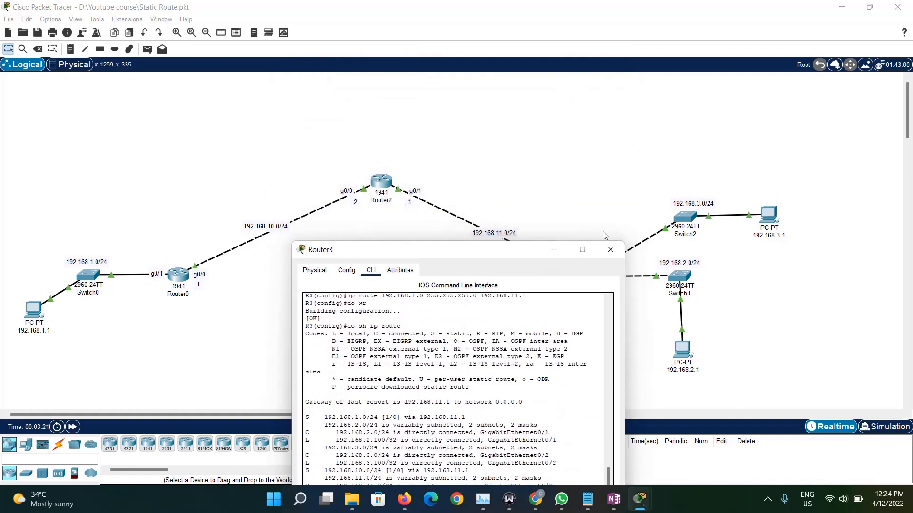
left_click(611, 250)
left_click(32, 315)
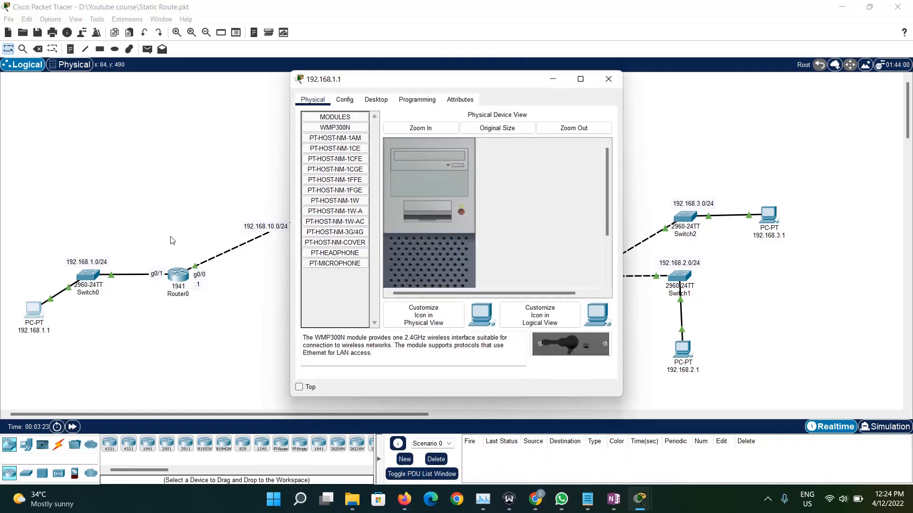
left_click(376, 100)
left_click(530, 169)
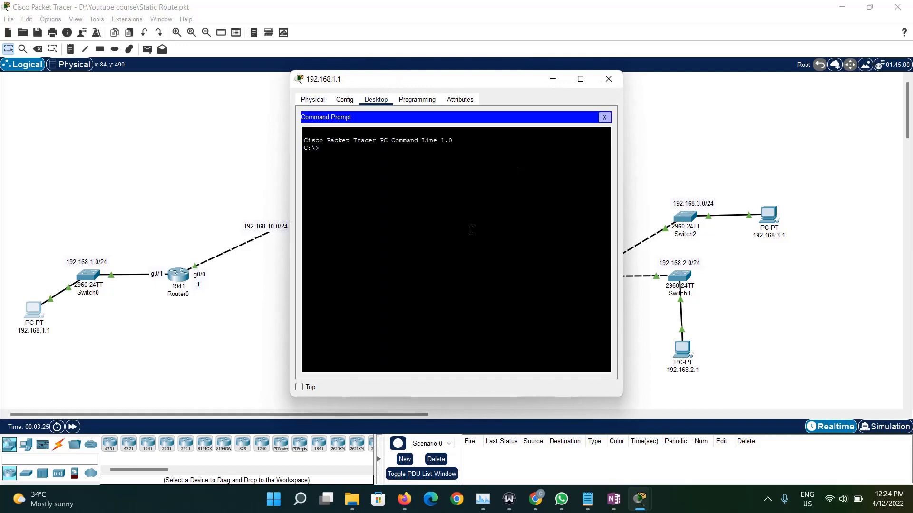
- Ping 192.168.3.1 twice from PC 192.168.1.1, stopping the second ping early
type("ping 192.168.3.1")
key("Return")
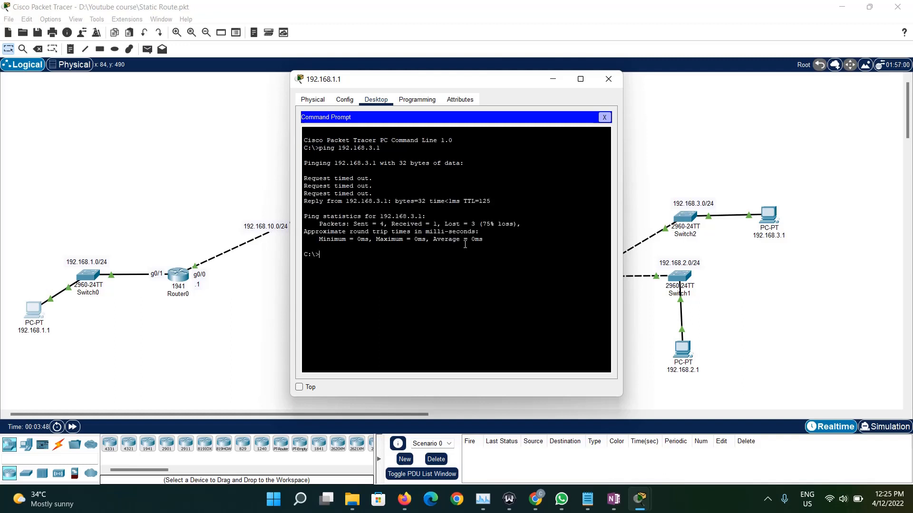
key("Up")
key("Return")
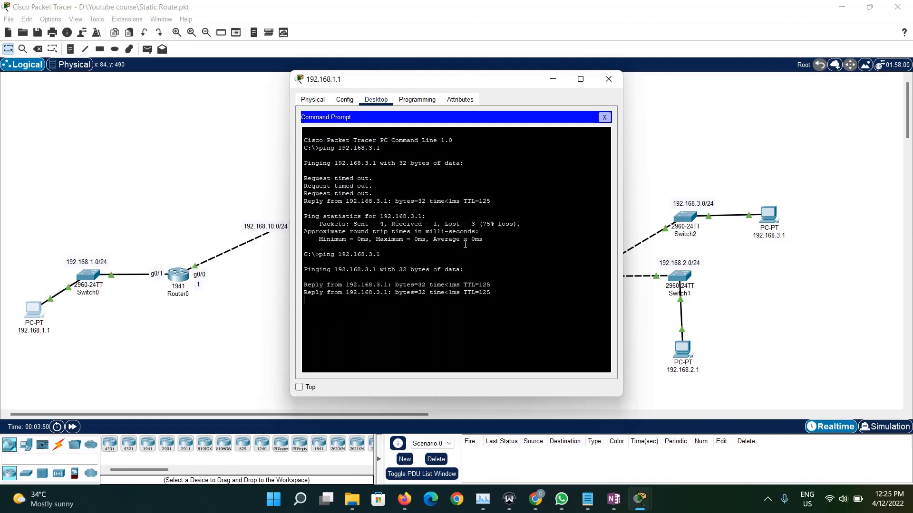
key("ctrl+c")
- Ping 192.168.2.1 from PC 192.168.1.1, interrupt it, repeat the ping, and close the PC window after reviewing the output
key("Up")
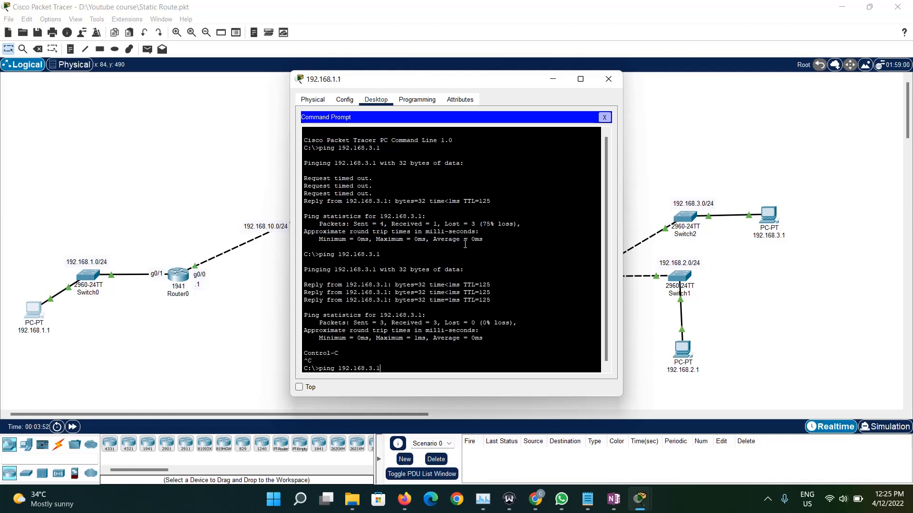
key("BackSpace")
key("BackSpace")
type("4")
type(".1")
key("Return")
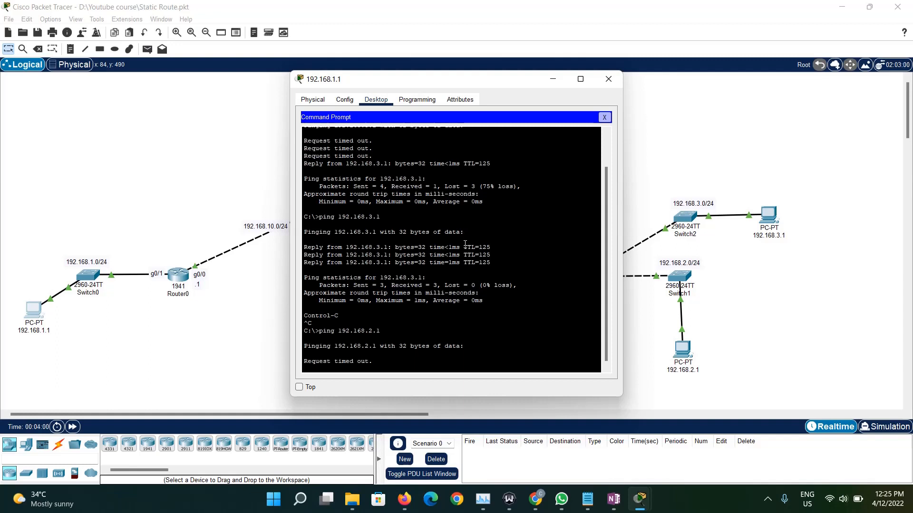
key("ctrl+c")
key("Up")
key("Return")
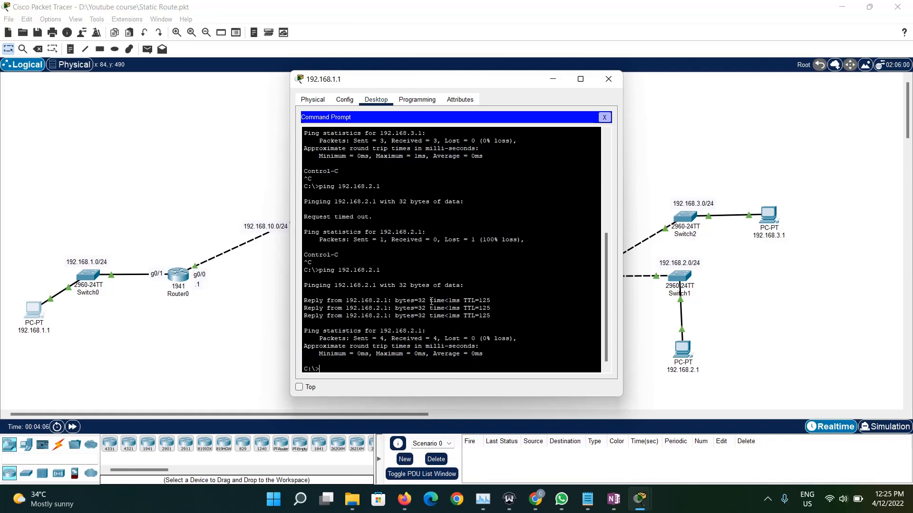
scroll(431, 300, "up", 4)
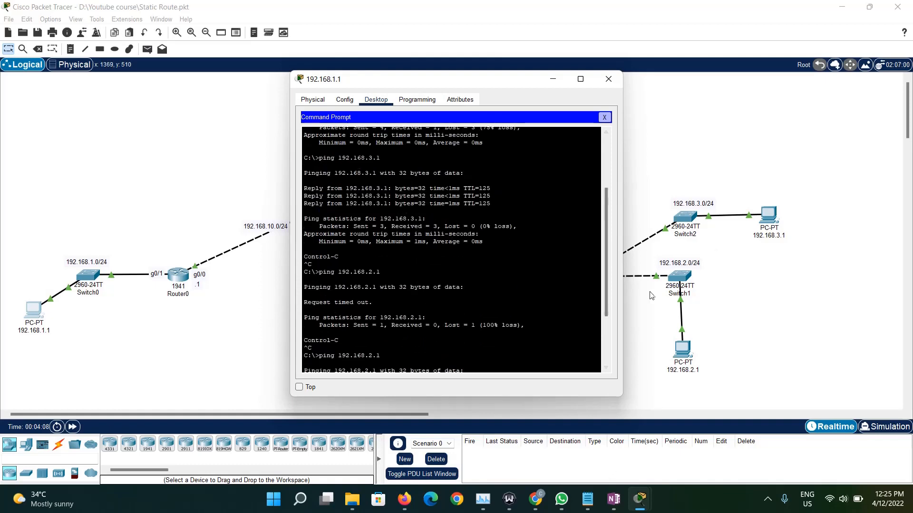
left_click(608, 79)
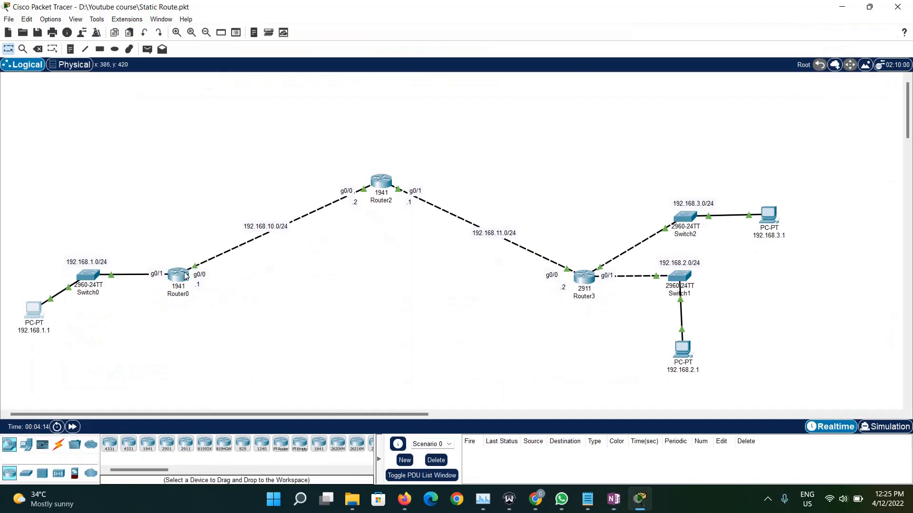
- Examine Router0's routing table, highlighting the 192.168.2.0/24 and 192.168.3.0/24 static routes and the S* 0.0.0.0/0 default route
left_click(186, 277)
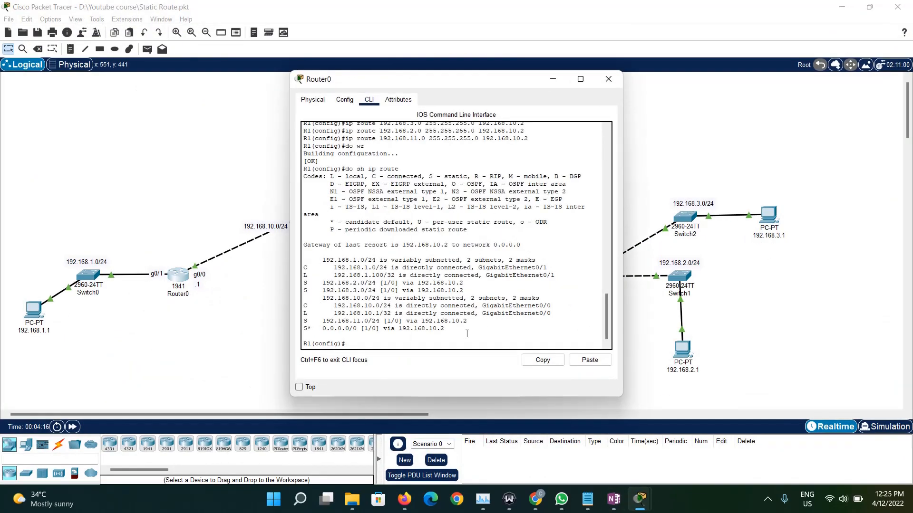
left_click_drag(466, 331, 298, 336)
left_click_drag(467, 322, 314, 299)
left_click_drag(304, 282, 472, 293)
left_click(473, 291)
left_click_drag(456, 291, 298, 287)
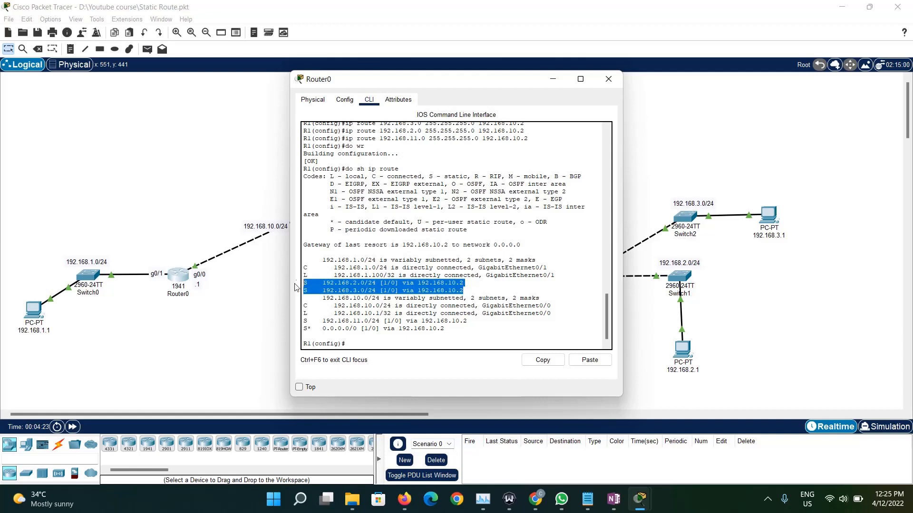
left_click(360, 314)
left_click_drag(445, 329, 303, 330)
left_click(448, 238)
left_click(608, 79)
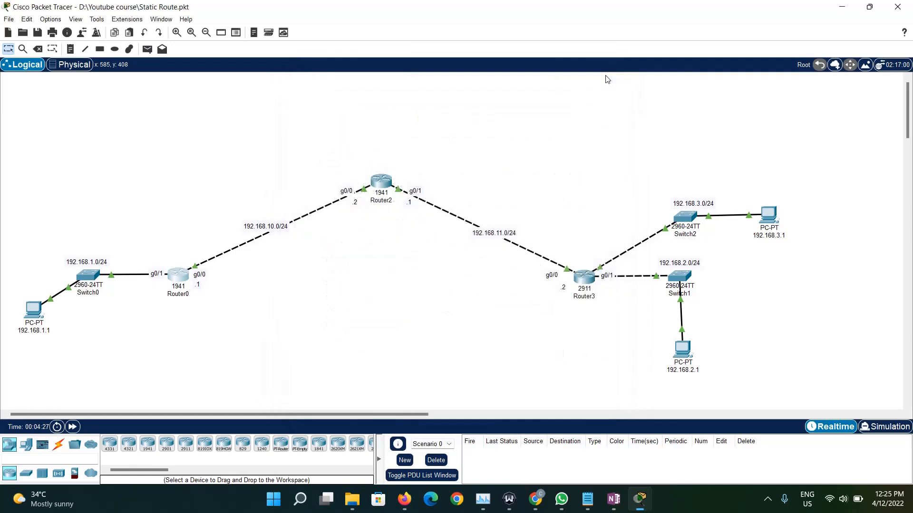
- Add a 1941 router to the workspace above the link between Router2 and Router3
left_click(59, 445)
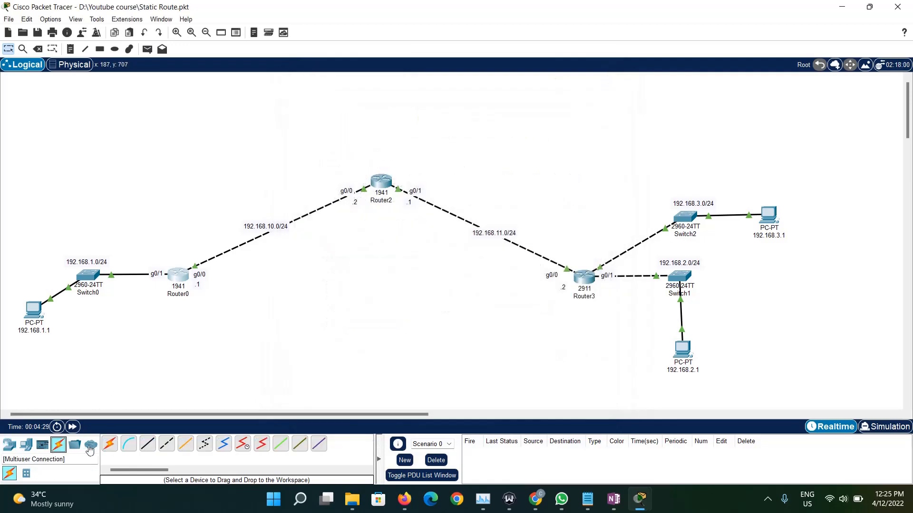
left_click(9, 446)
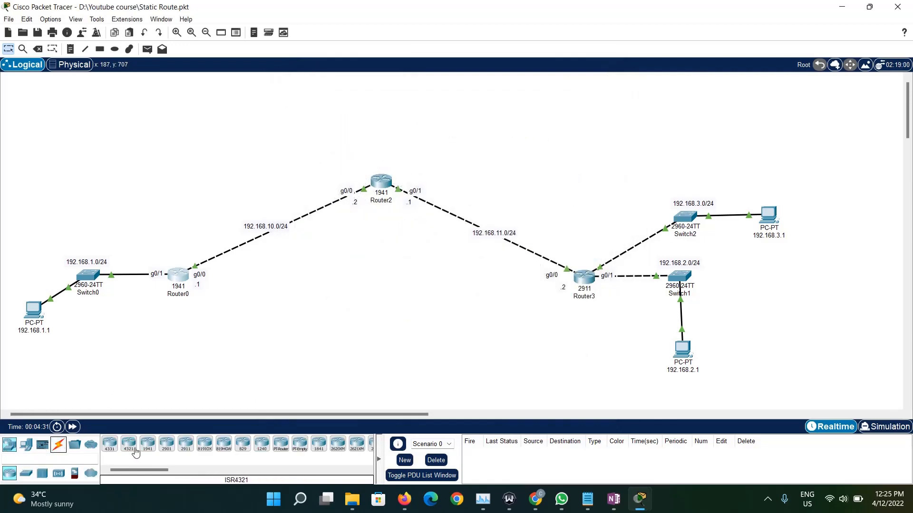
left_click(150, 454)
left_click(489, 124)
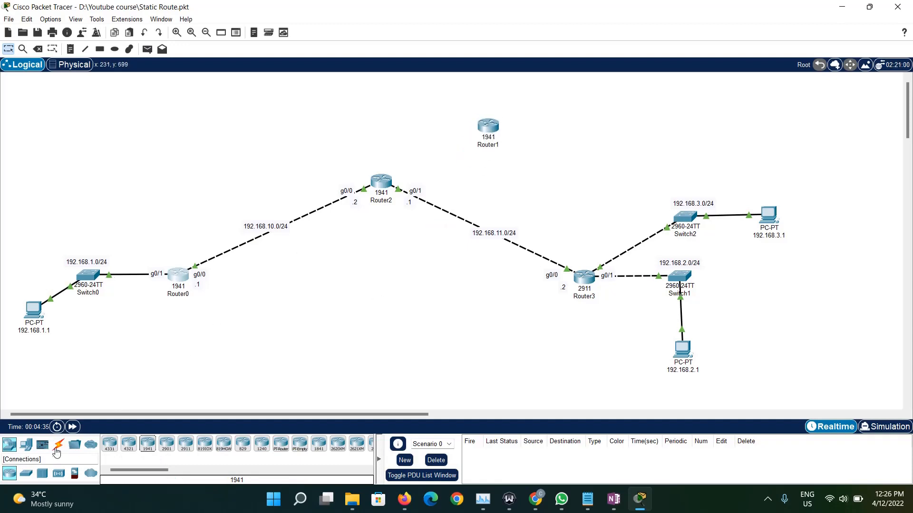
- Try to install HWIC-4ESW and HWIC-8A modules in Router2's empty slot, switching the router off and on for the insertion
left_click(57, 450)
left_click(381, 183)
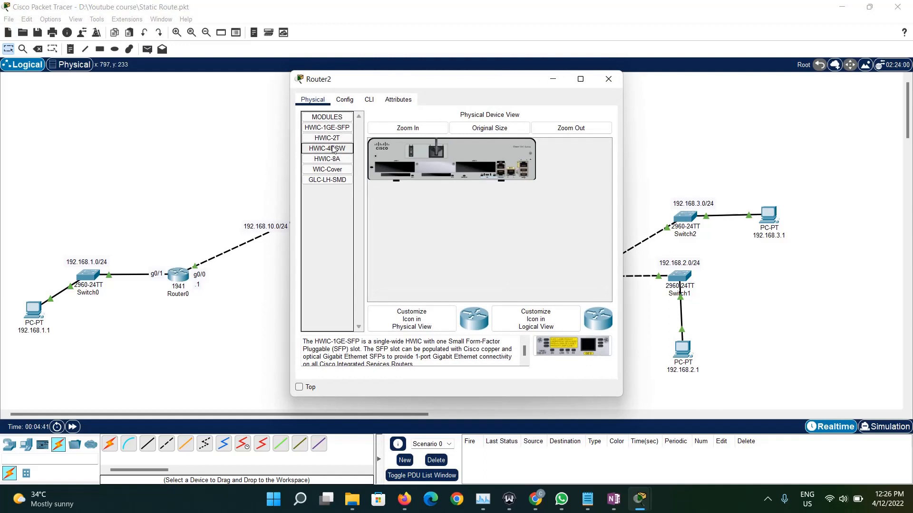
left_click_drag(332, 149, 384, 172)
left_click_drag(322, 158, 391, 168)
left_click(503, 260)
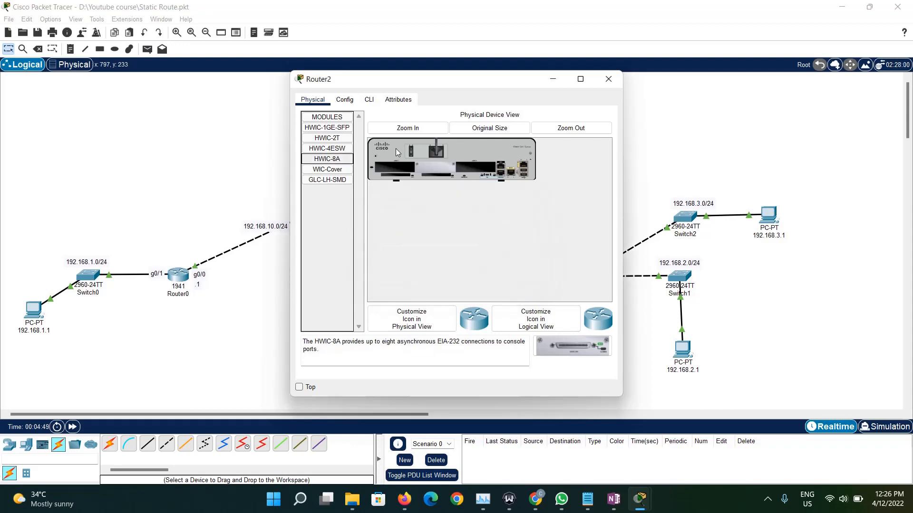
left_click(412, 154)
left_click_drag(323, 165, 396, 172)
left_click(412, 155)
left_click(345, 100)
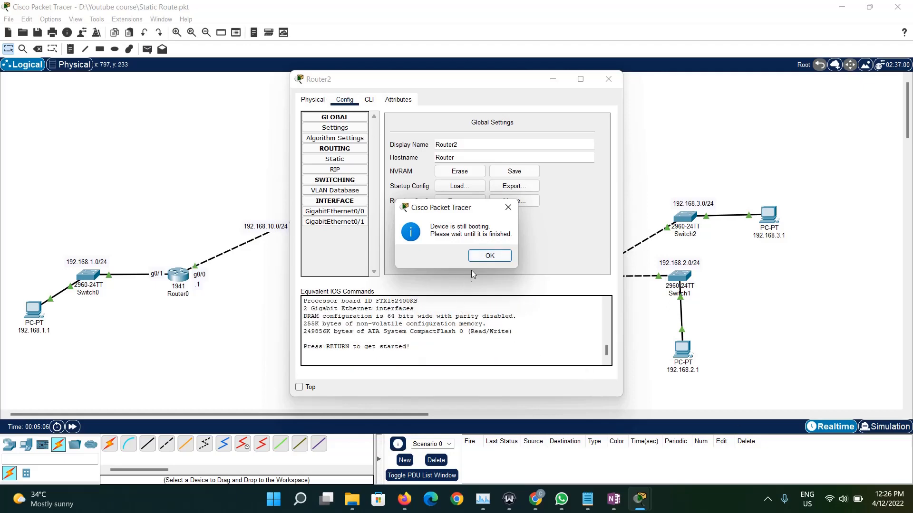
left_click(488, 255)
- Open Router2's command line and enter global configuration mode with en and conf t
left_click(369, 99)
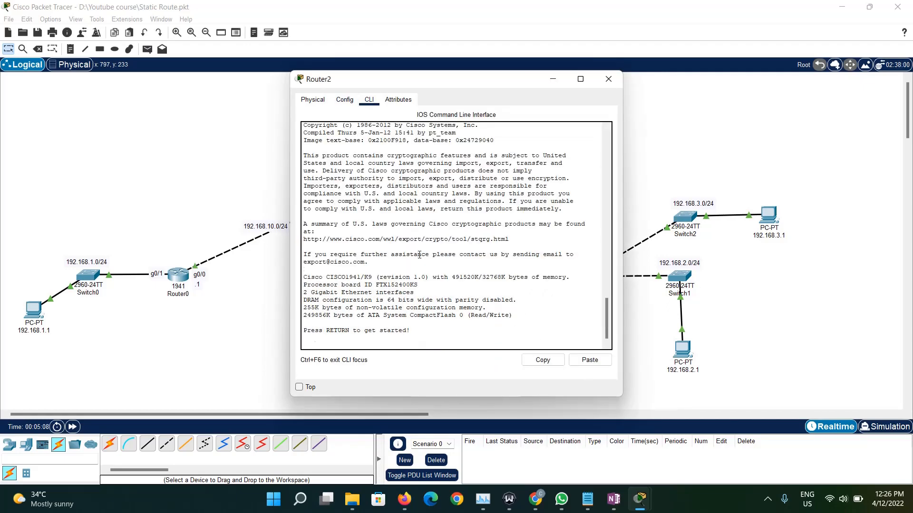
key("Return")
key("Return")
type("en")
key("Return")
type("cofn t")
key("Return")
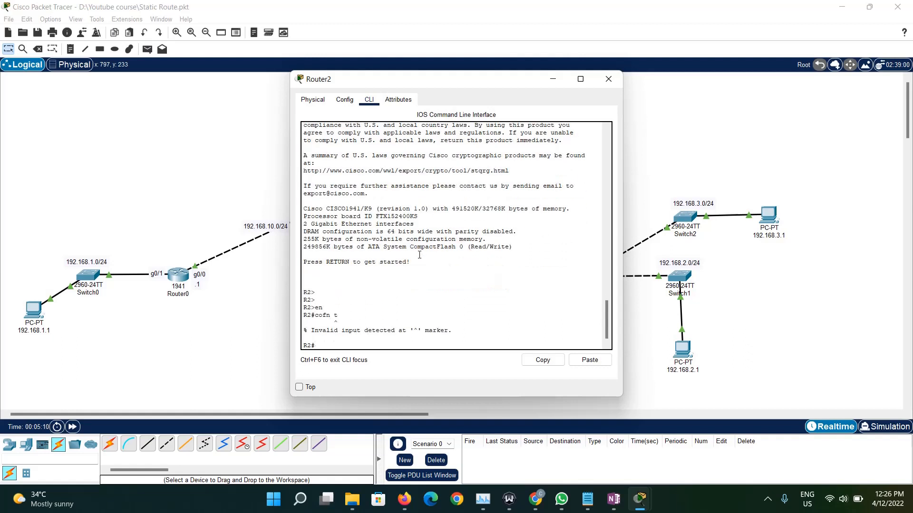
type("con ft")
key("Return")
type("do")
key("BackSpace")
key("BackSpace")
type("conf t")
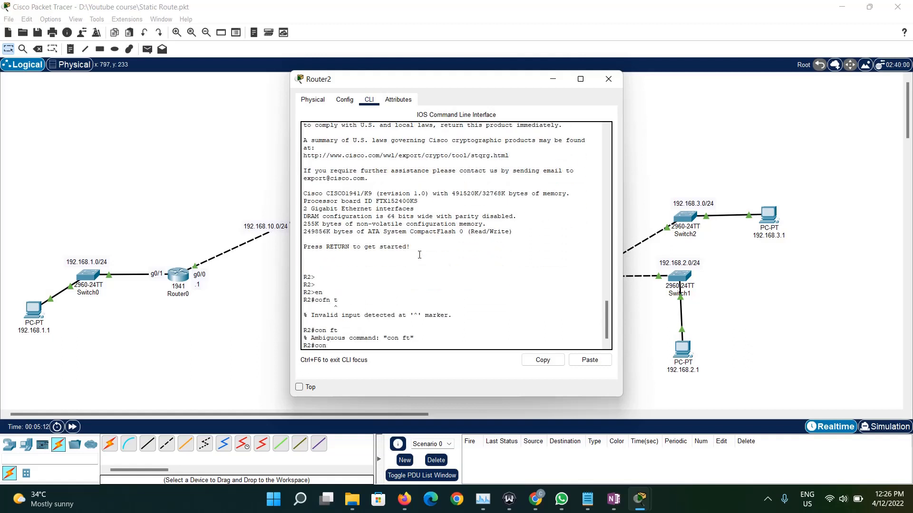
key("Return")
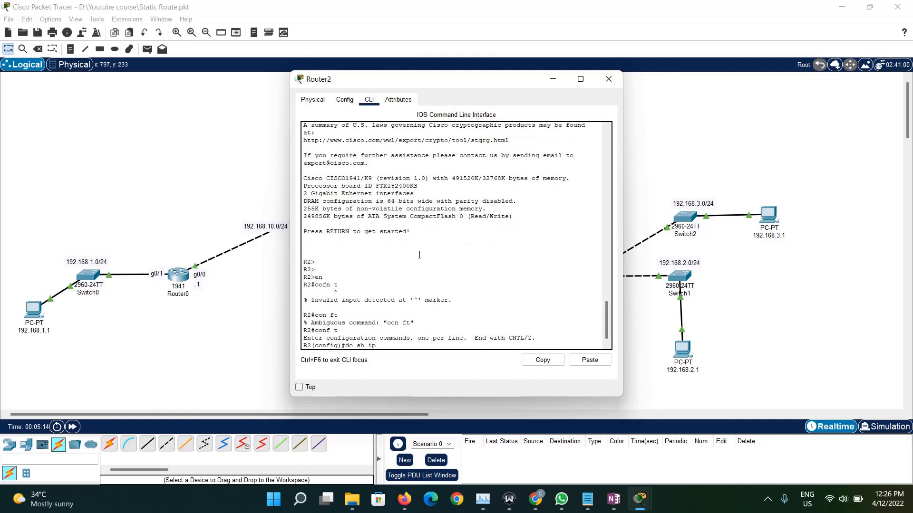
- List Router2's interfaces and their IP addresses with do sh ip int b
type("do sh ip int b")
key("Return")
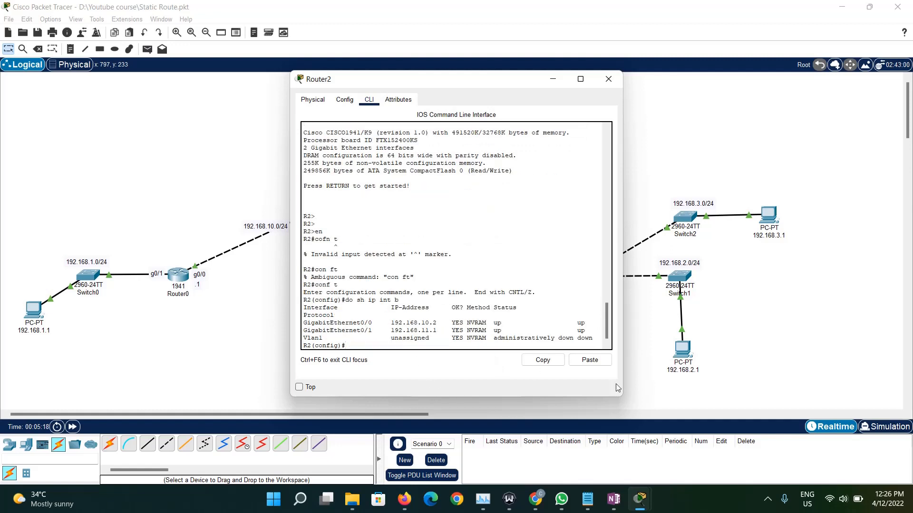
left_click(767, 499)
left_click(792, 445)
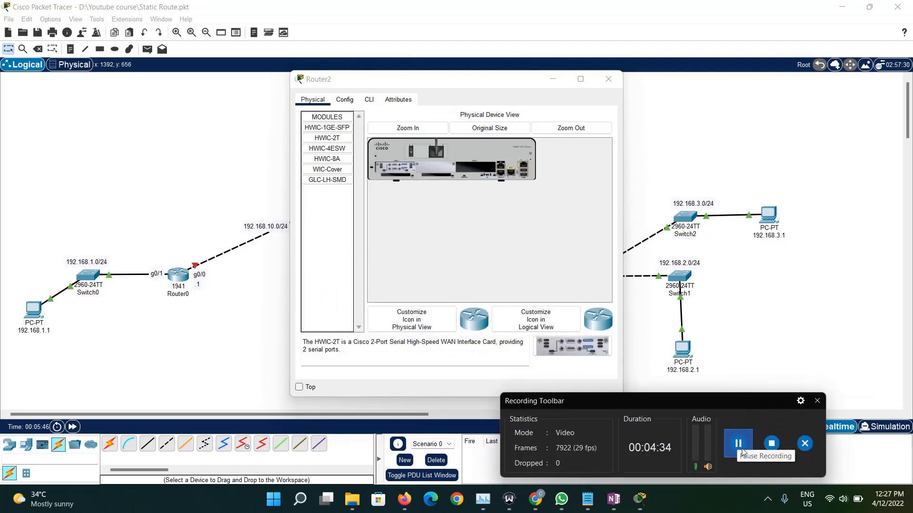
left_click(742, 450)
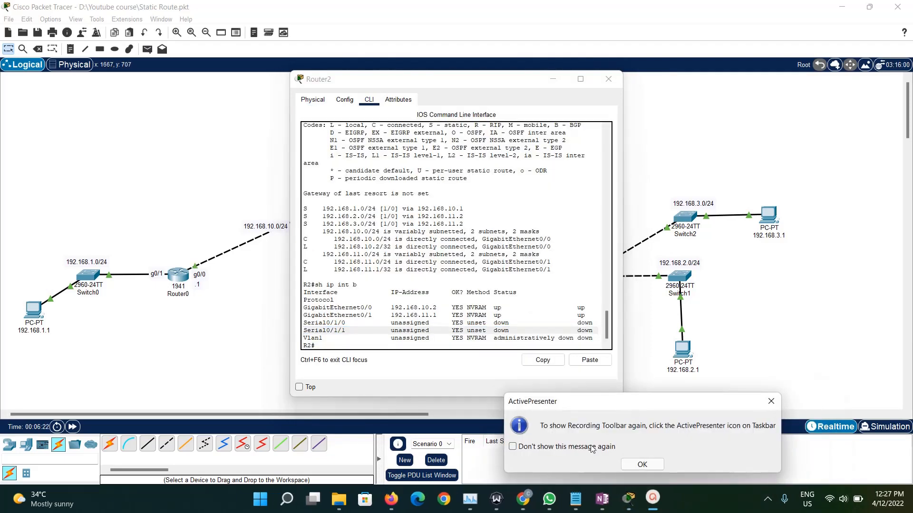
left_click(642, 464)
- Power-cycle Router2 with the HWIC-2T serial module in its slot and close its window
left_click(314, 100)
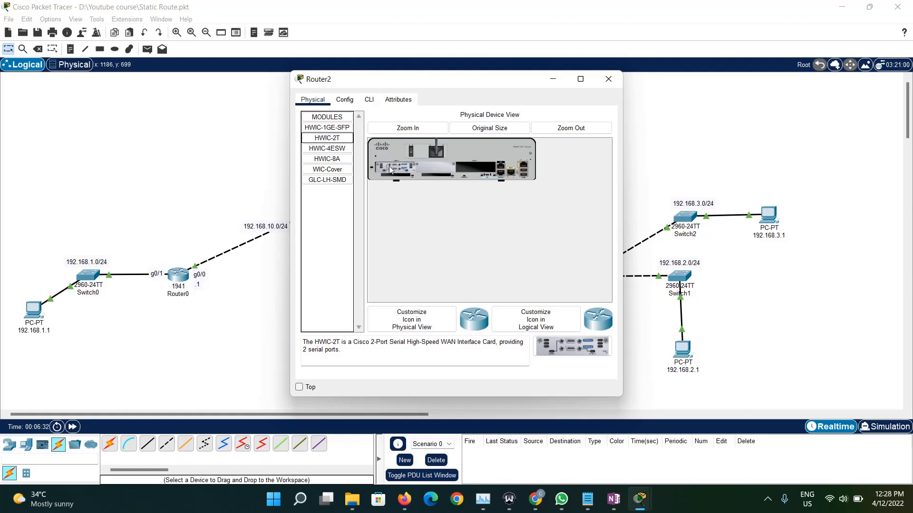
left_click(412, 151)
left_click(369, 100)
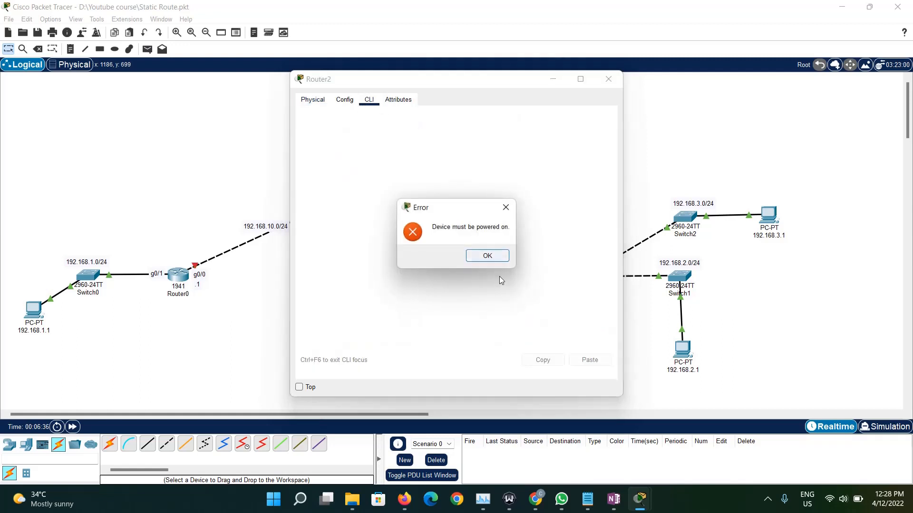
left_click(493, 256)
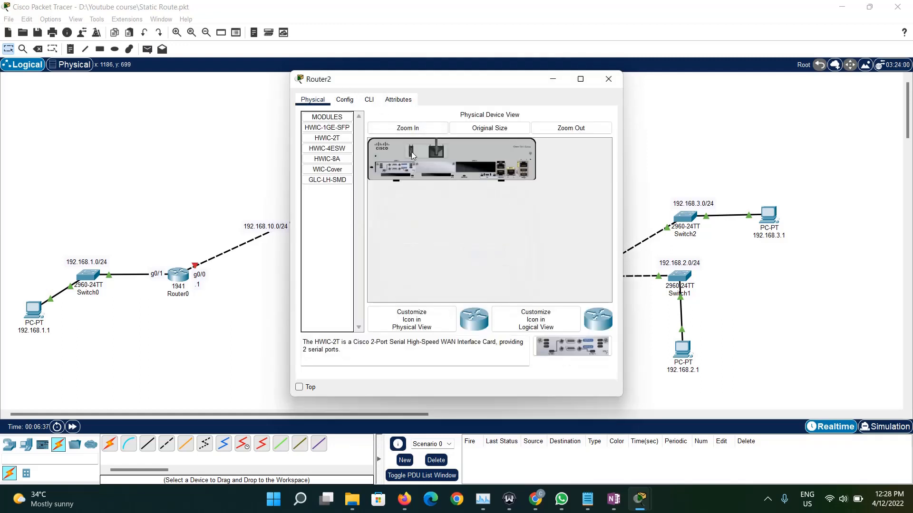
left_click(605, 83)
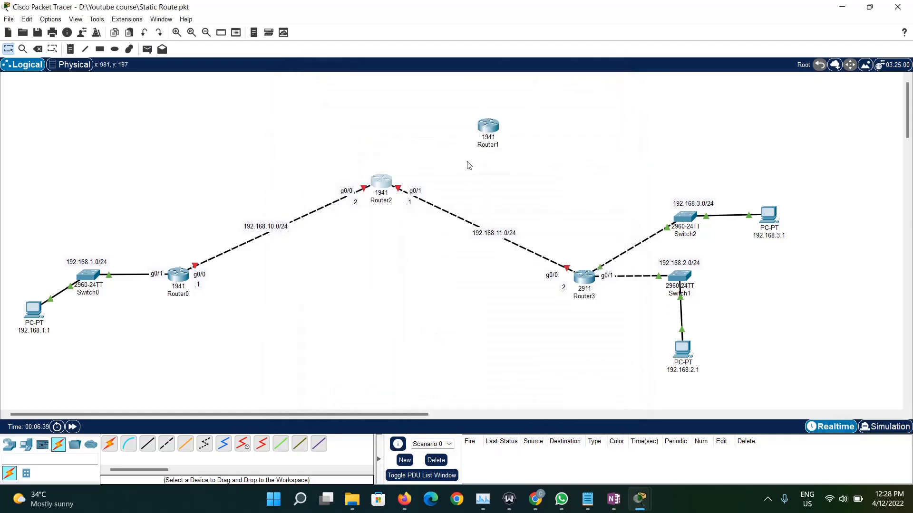
- Install an HWIC-2T module in the new Router1's empty slot, check its command line, and close its window
left_click(488, 129)
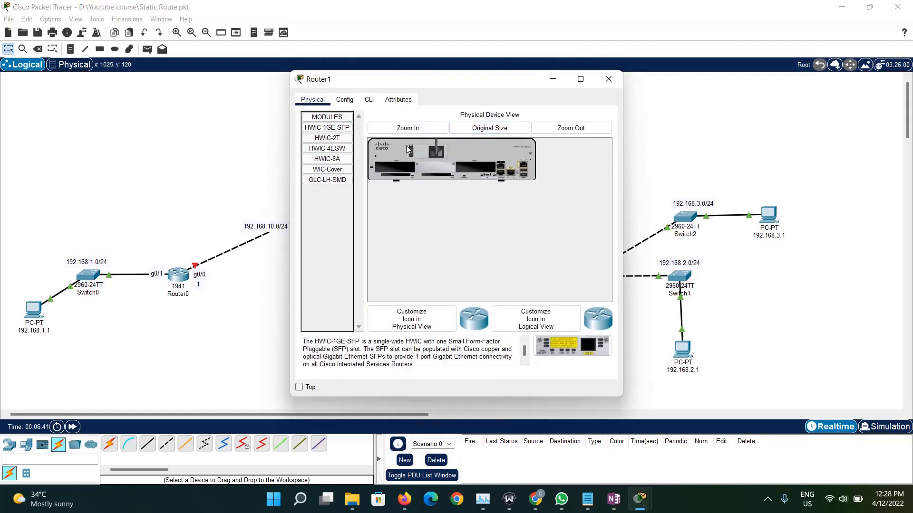
left_click_drag(327, 138, 406, 169)
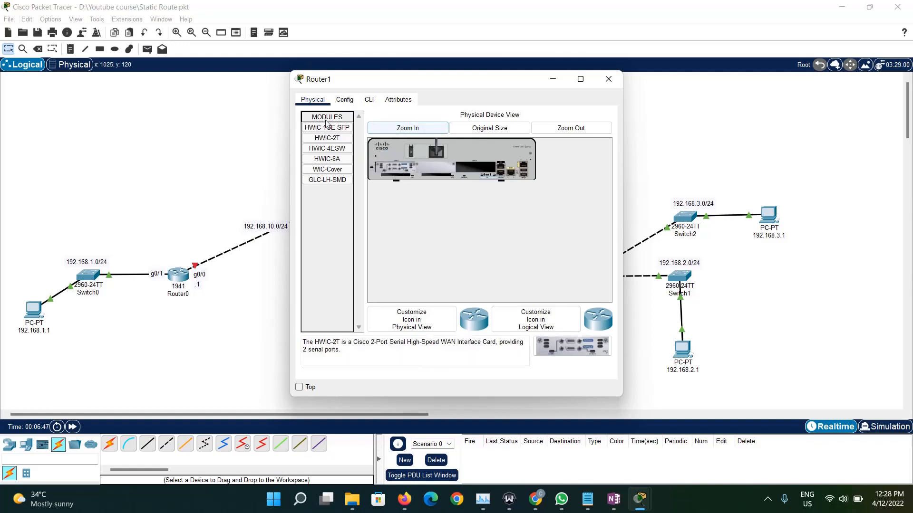
left_click(368, 101)
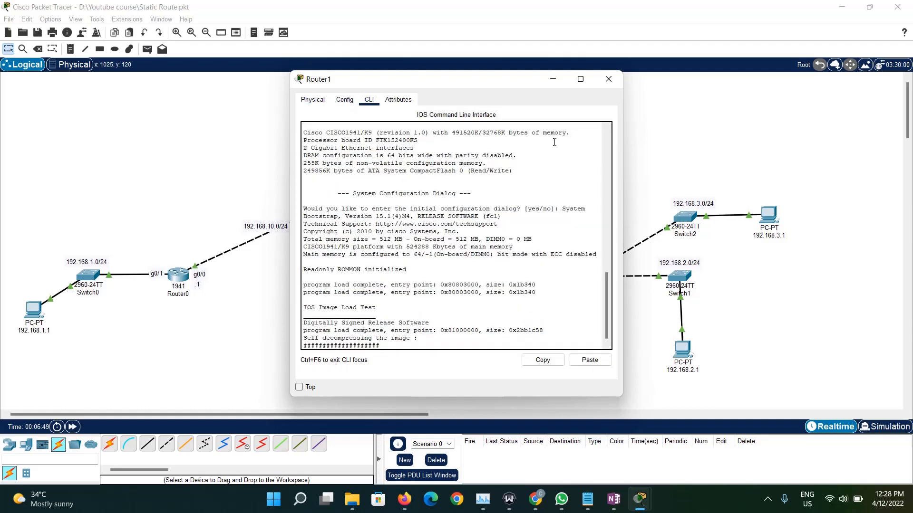
left_click(609, 79)
- Open Router2's command line and enter privileged mode with en
left_click(380, 191)
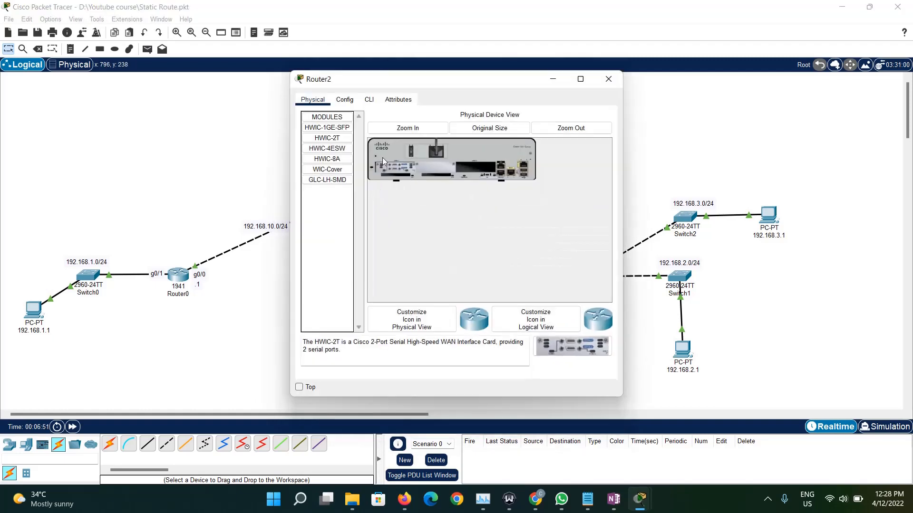
left_click(369, 99)
key("Return")
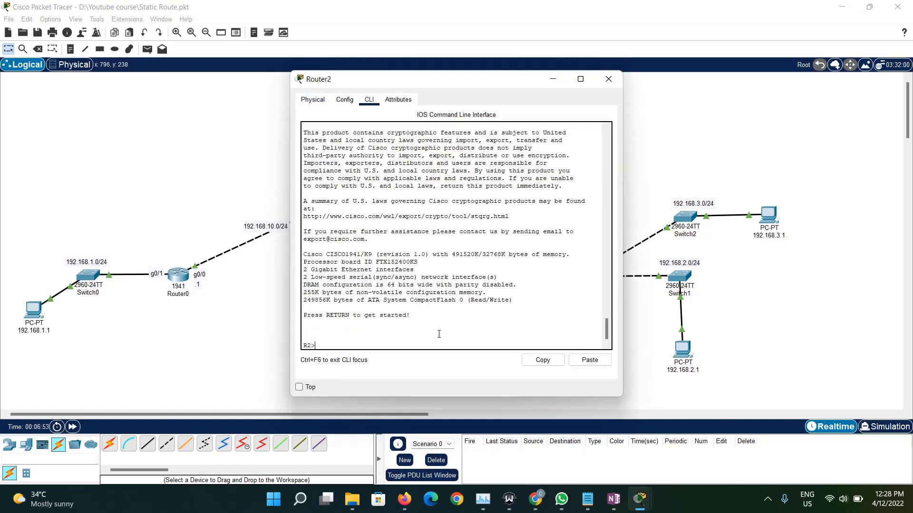
key("Return")
type("en")
key("Return")
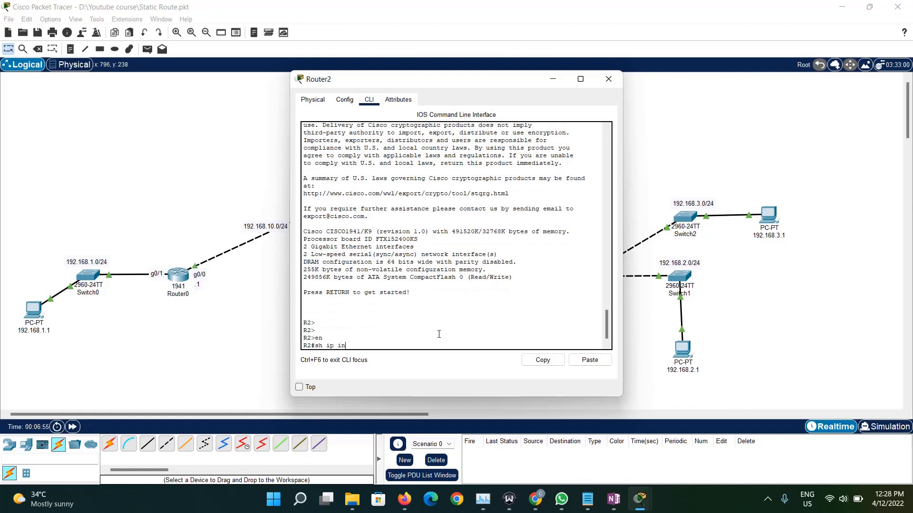
- List Router2's interfaces with sh ip int b, examine the Serial0/1/0 and Serial0/1/1 entries, and close its window
type("sh ip int b")
key("Return")
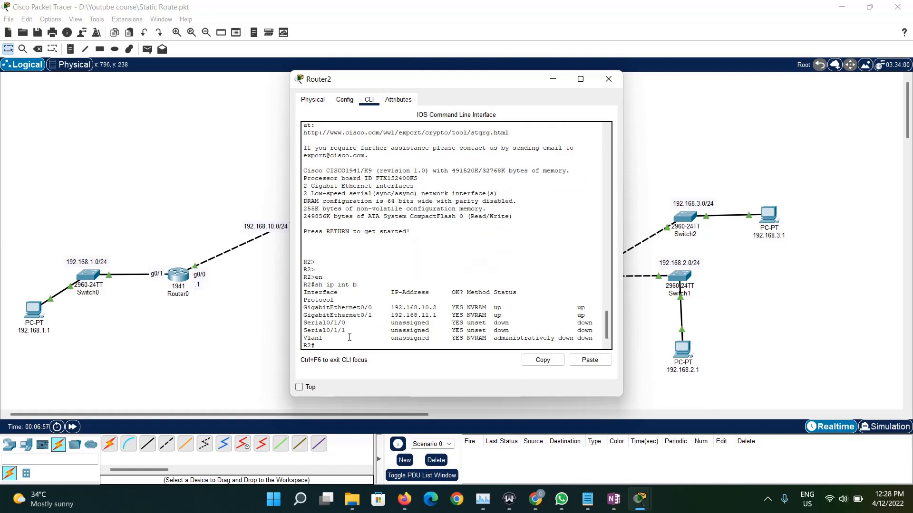
left_click_drag(334, 334, 295, 323)
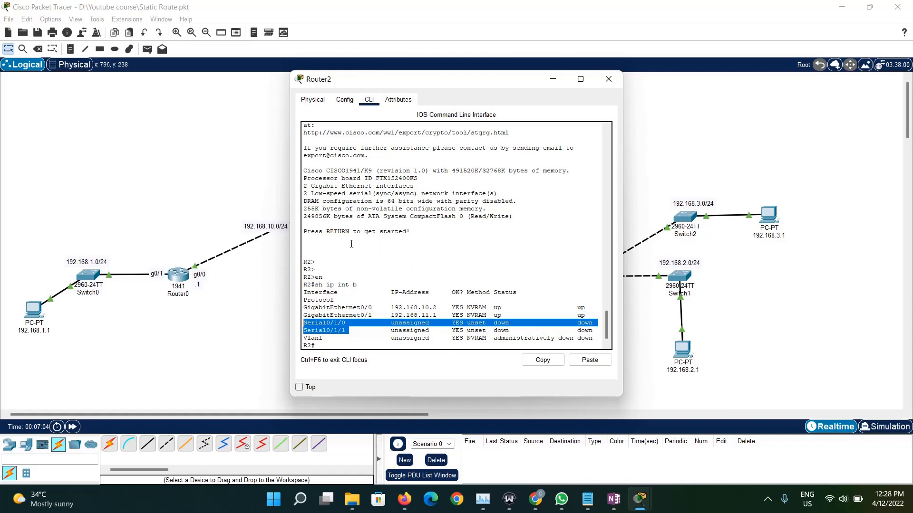
left_click_drag(336, 331, 336, 331)
triple_click(336, 326)
left_click(608, 79)
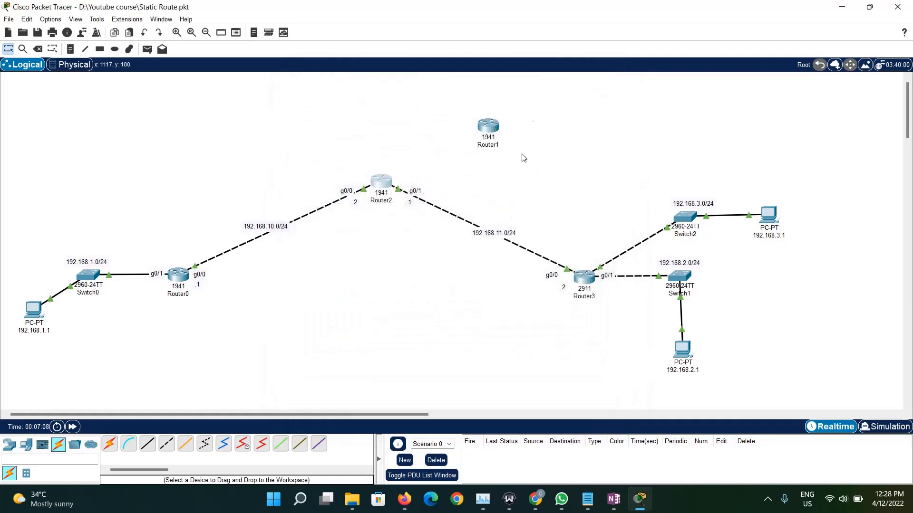
- Draw an unfilled, outlined ellipse around Router1 and place the text note "Inernet" inside it
left_click(114, 49)
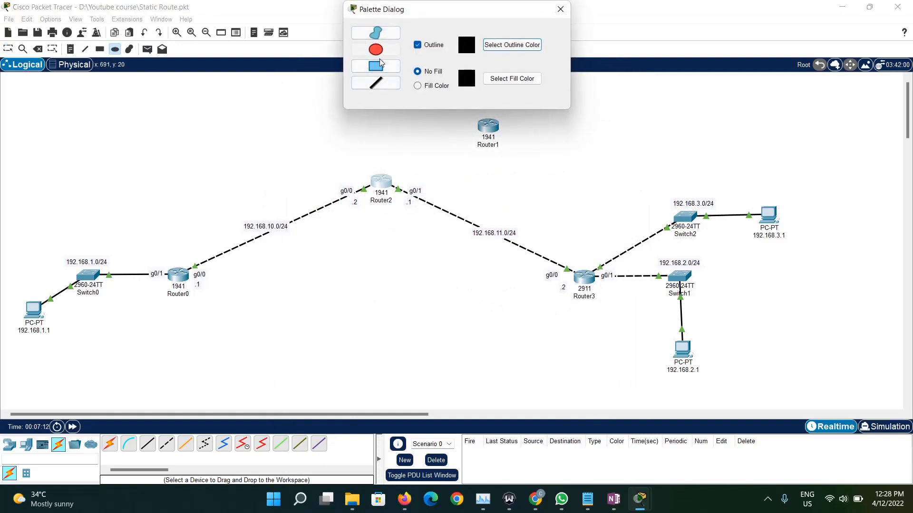
left_click(561, 9)
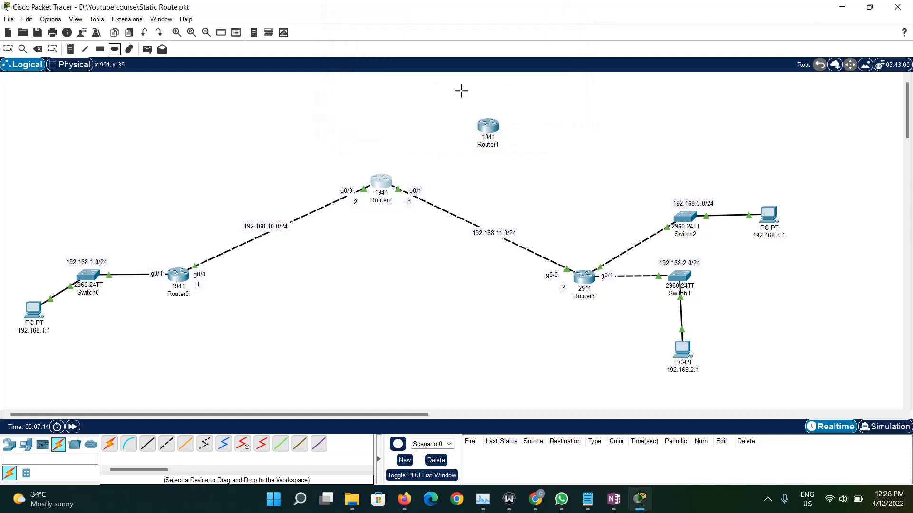
mouse_move(424, 87)
left_mouse_down()
mouse_move(561, 165)
mouse_move(637, 186)
left_mouse_up()
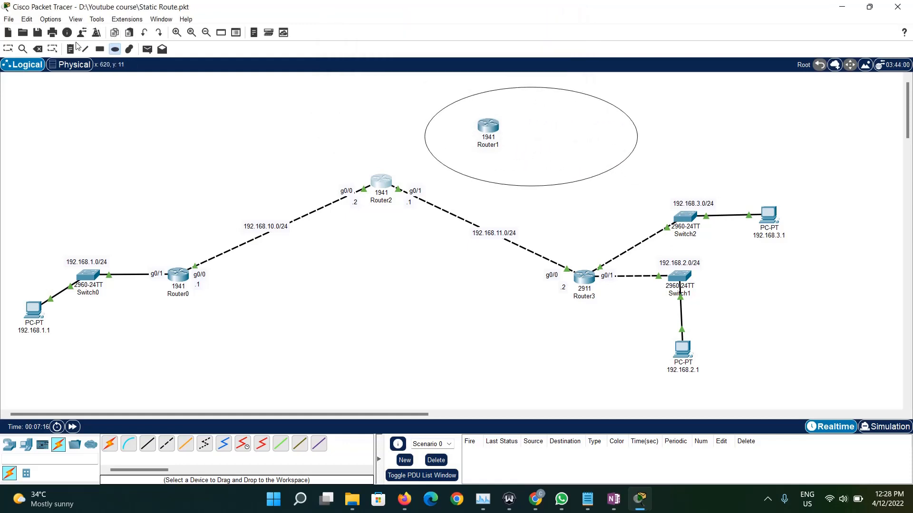
left_click(72, 48)
left_click(538, 106)
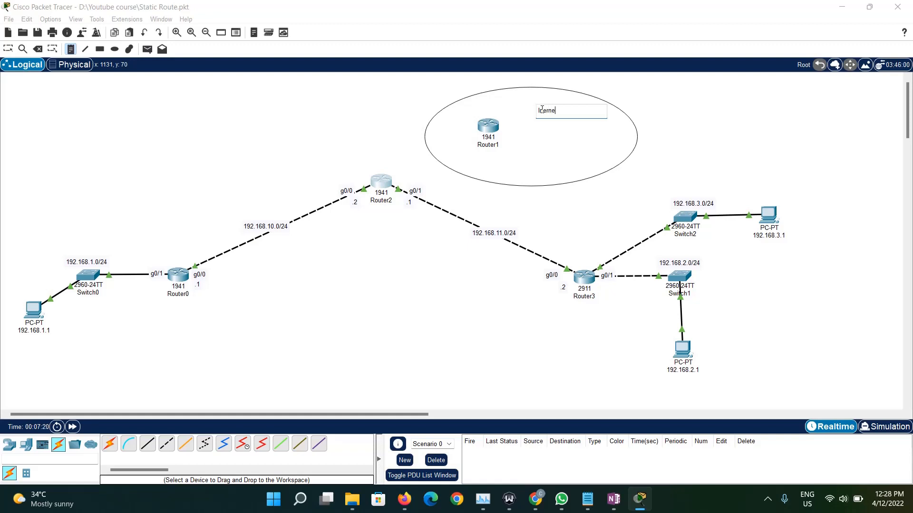
type("Inernet")
left_click(335, 124)
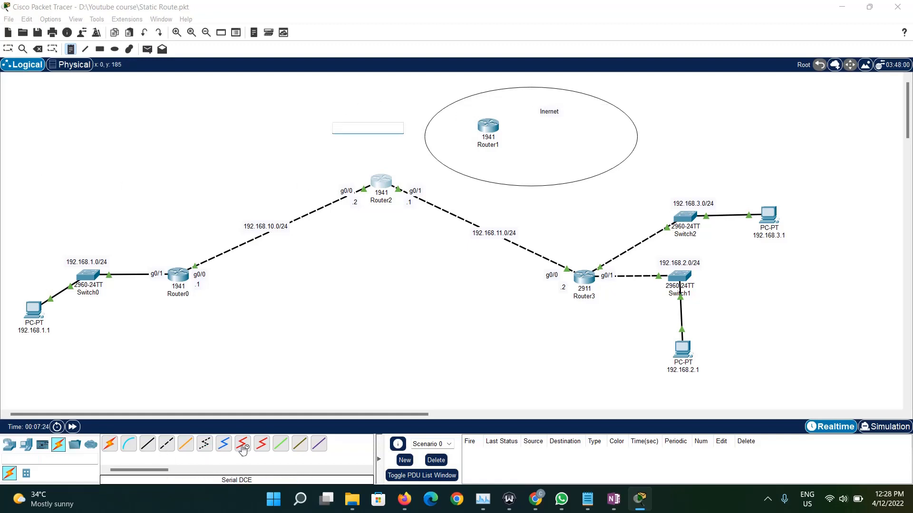
- Connect Router2's Serial0/1/0 to Router1's Serial0/1/0 with a Serial DTE cable
left_click(261, 443)
left_click(380, 182)
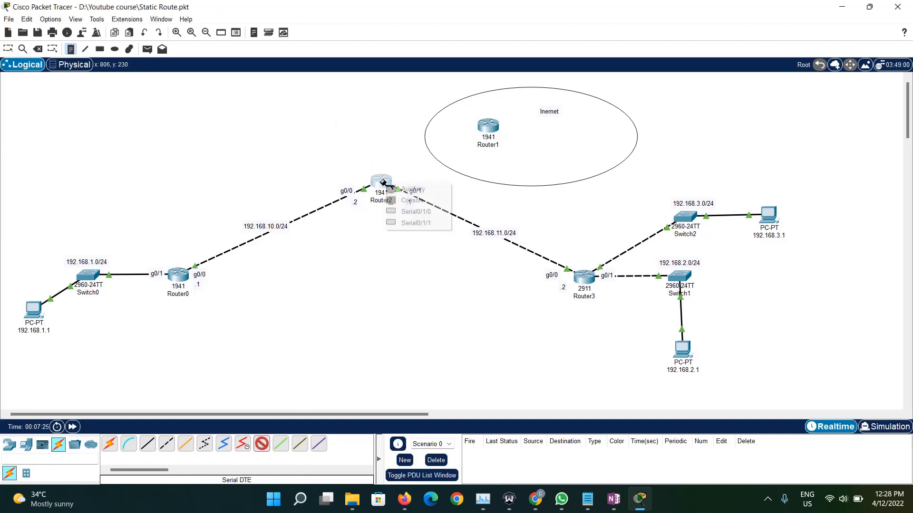
left_click(409, 213)
left_click(488, 125)
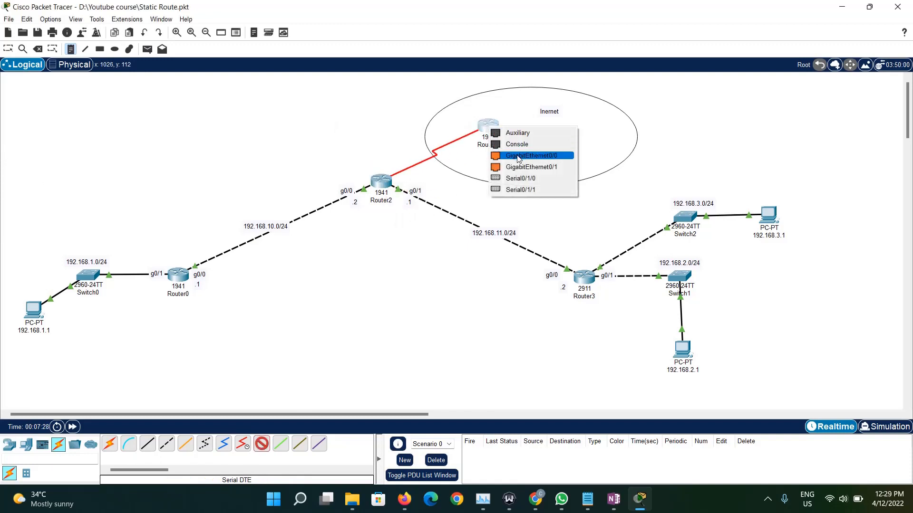
left_click(525, 179)
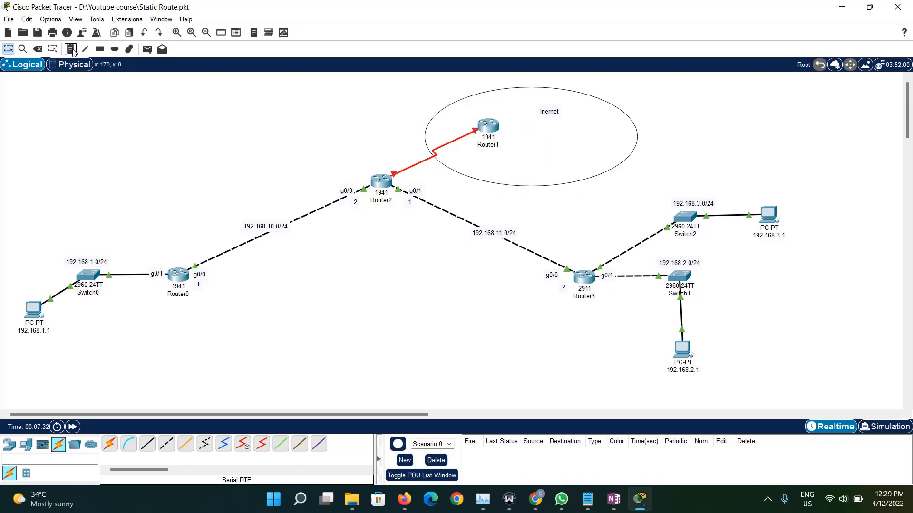
- Add a server inside the ellipse beside Router1, open its device window, and close it again
left_click(26, 445)
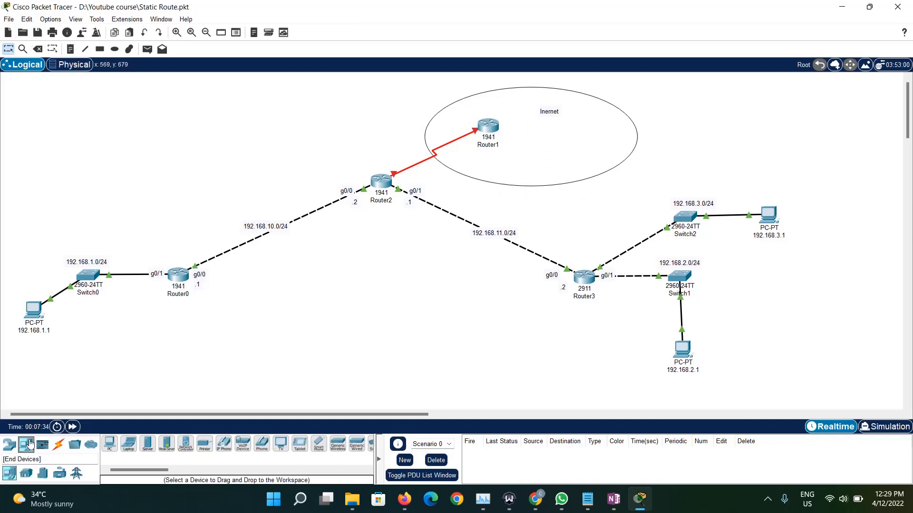
left_click(147, 446)
left_click(537, 145)
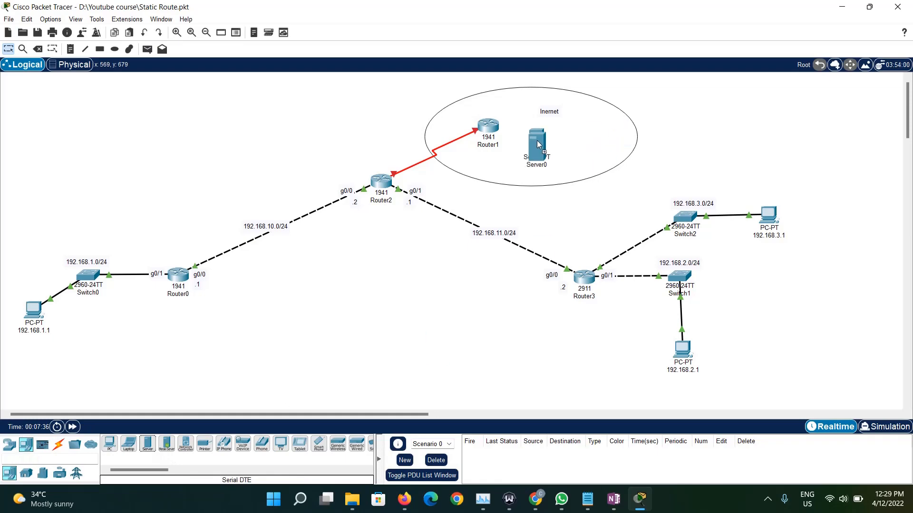
left_click(539, 147)
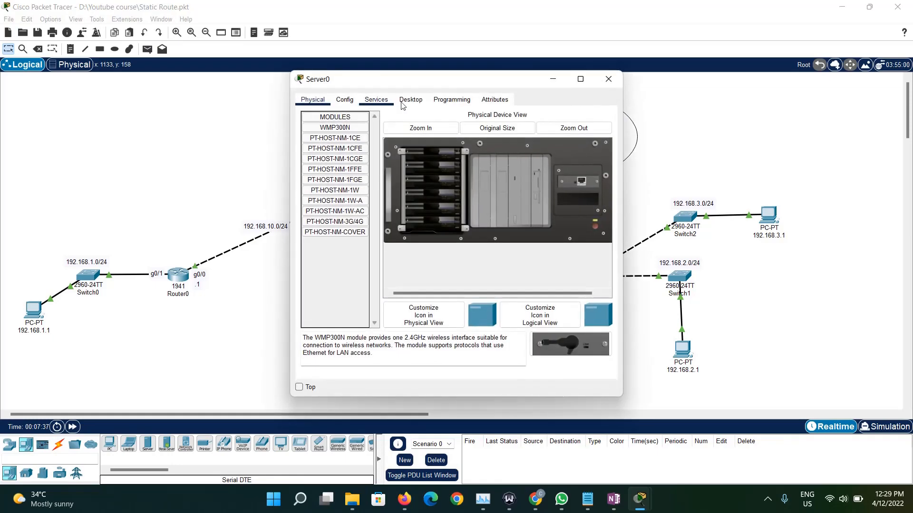
left_click(606, 81)
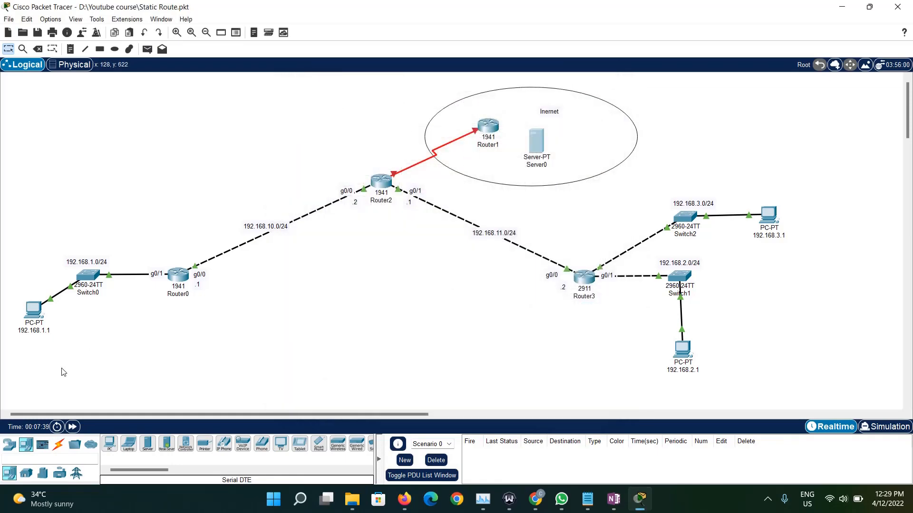
- Try to attach a Copper Straight-Through cable to Router2's Serial0/1/1 port
left_click(59, 445)
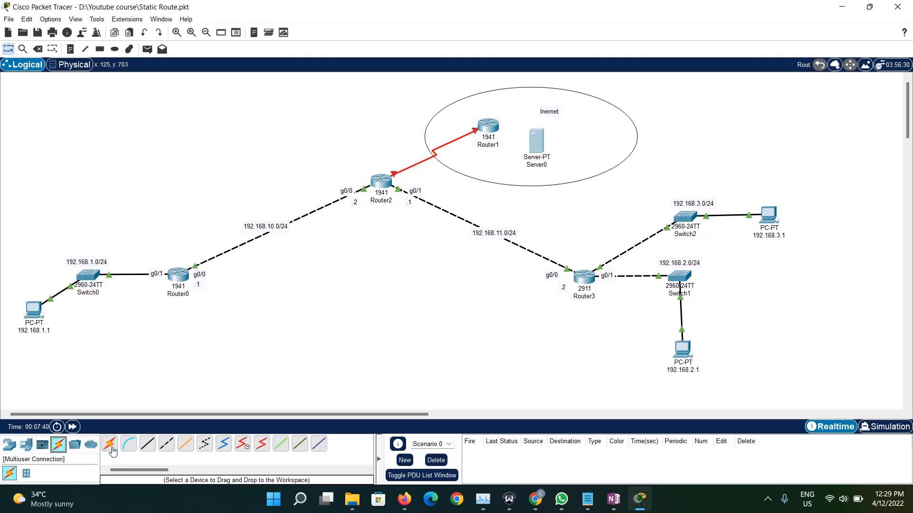
left_click(261, 444)
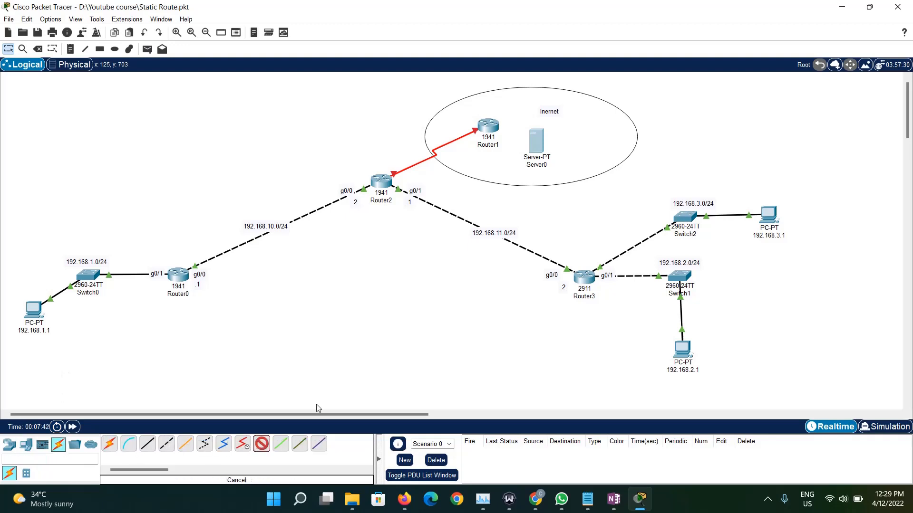
left_click(147, 444)
left_click(385, 190)
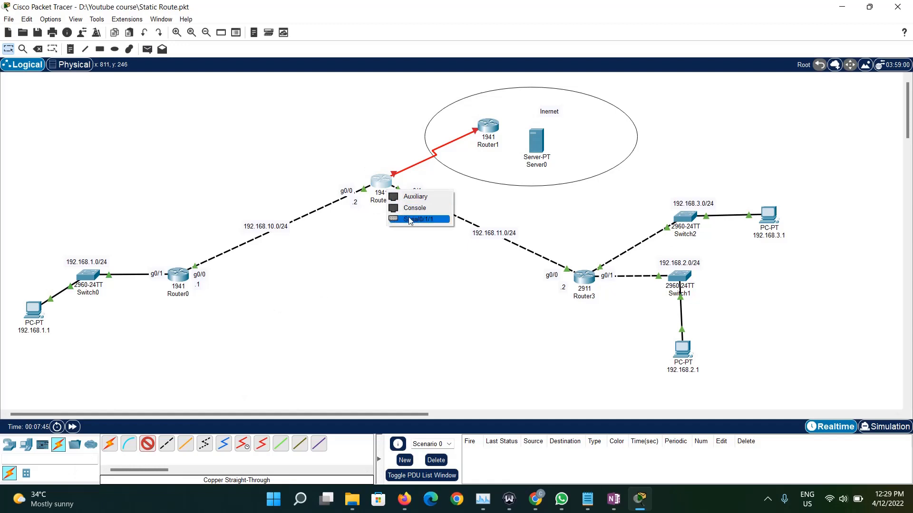
left_click(409, 219)
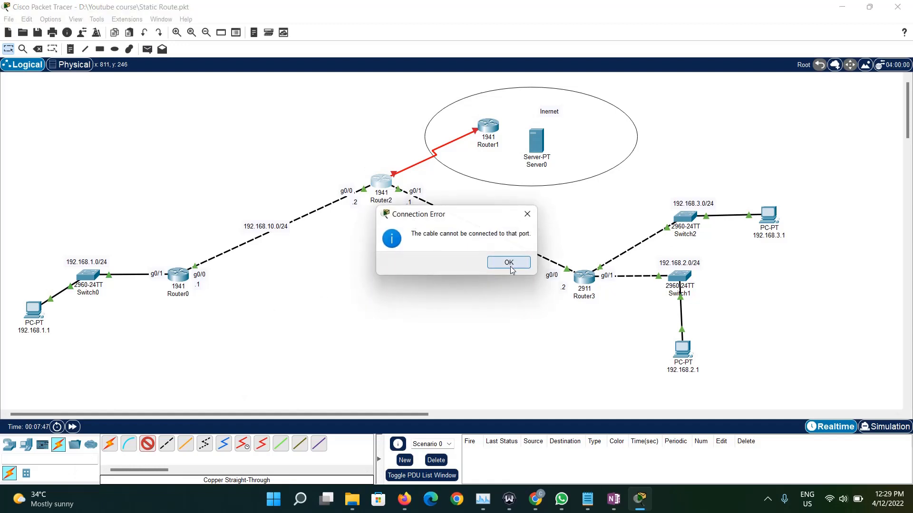
left_click(508, 263)
left_click(382, 181)
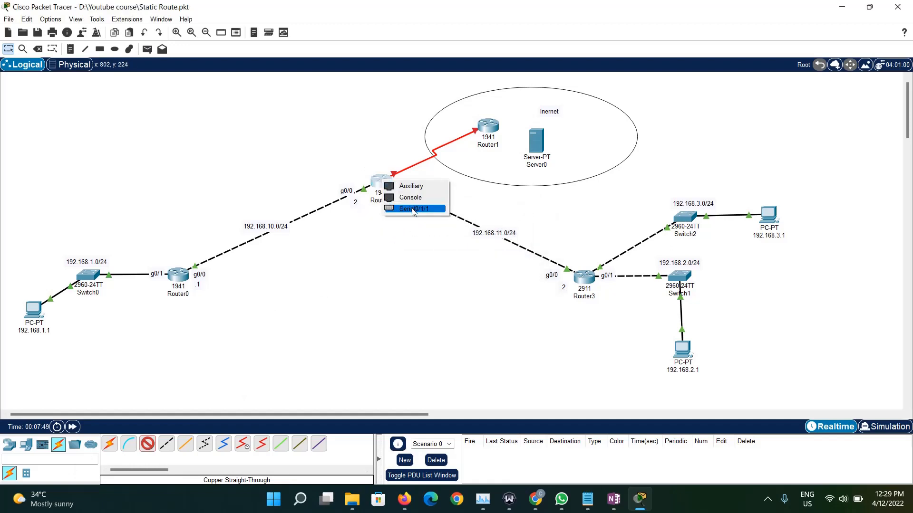
left_click(338, 259)
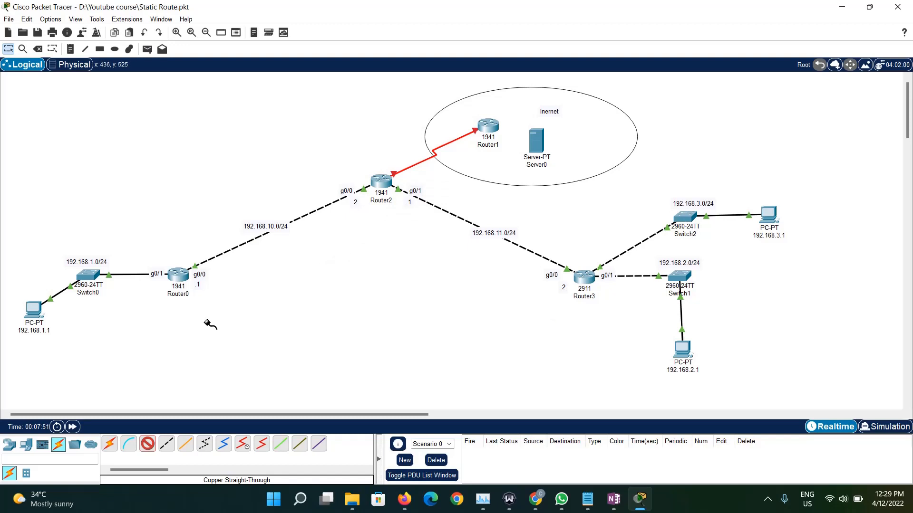
- Delete the server beside Router1 and return to the selection tool
left_click(9, 50)
left_click(38, 49)
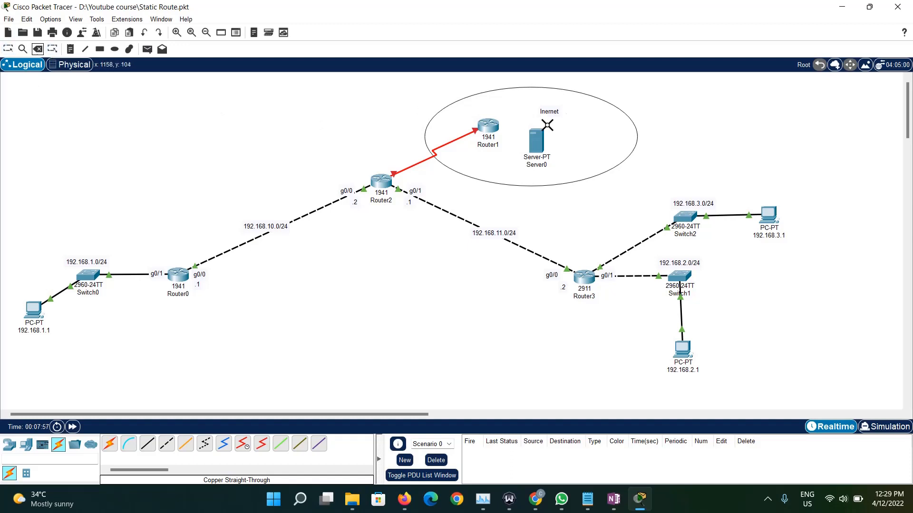
left_click(533, 141)
left_click(444, 263)
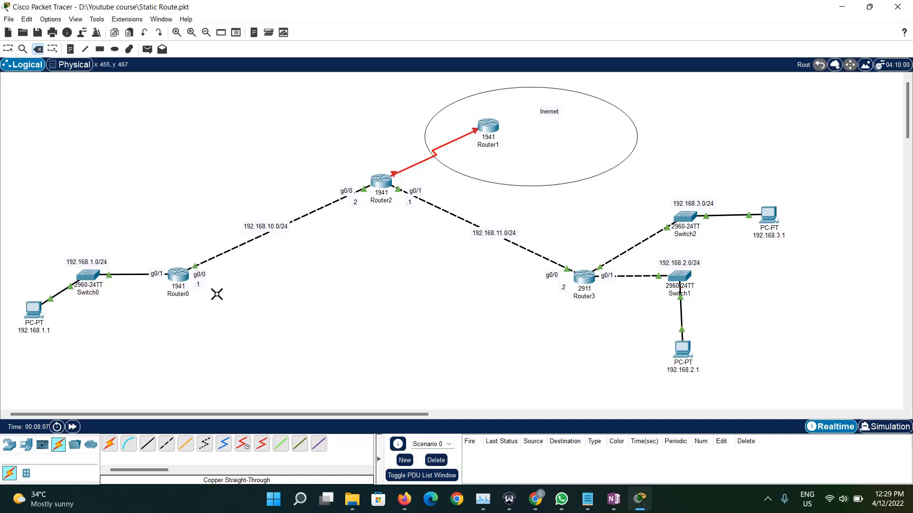
left_click(8, 49)
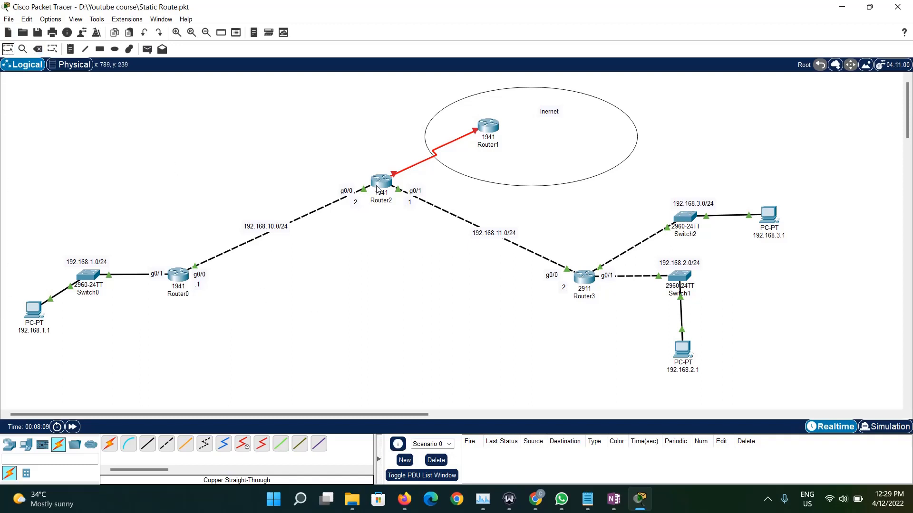
- Reopen Router2's command line and enter global configuration mode with conf t
left_click(388, 181)
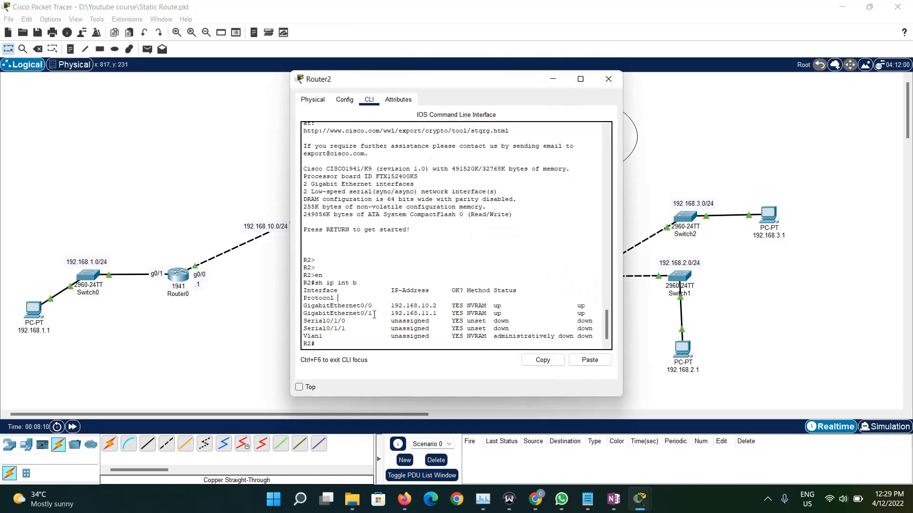
key("Return")
key("Return")
key("Return")
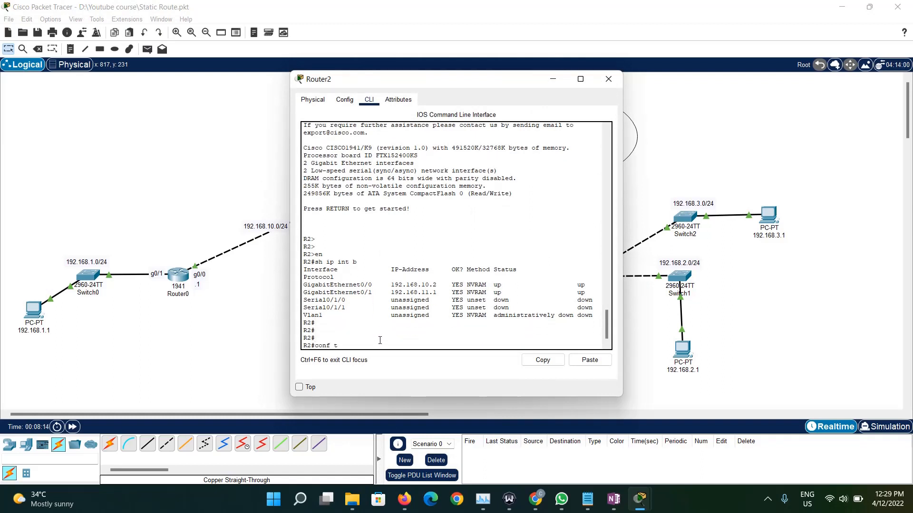
type("conf t")
key("Return")
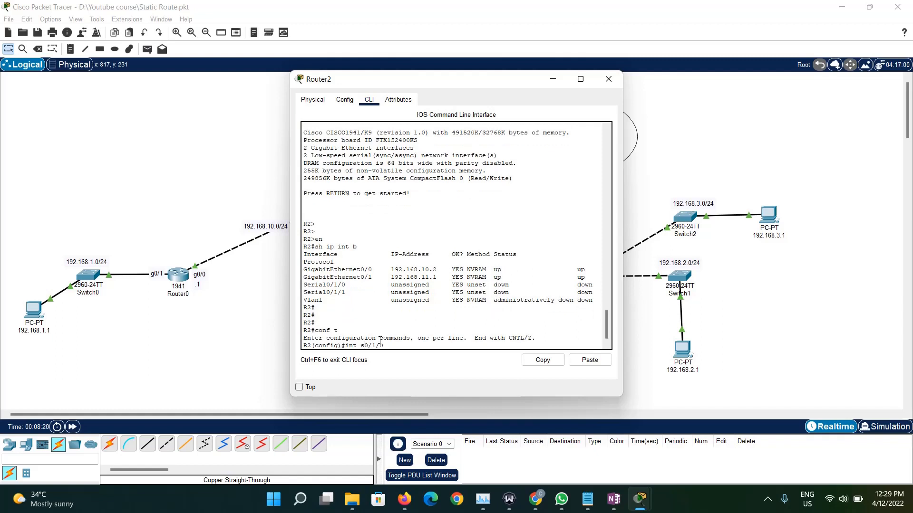
- Enter interface s0/1/0 on Router2 and enable it with no shut
type("int s0/1/0")
key("Return")
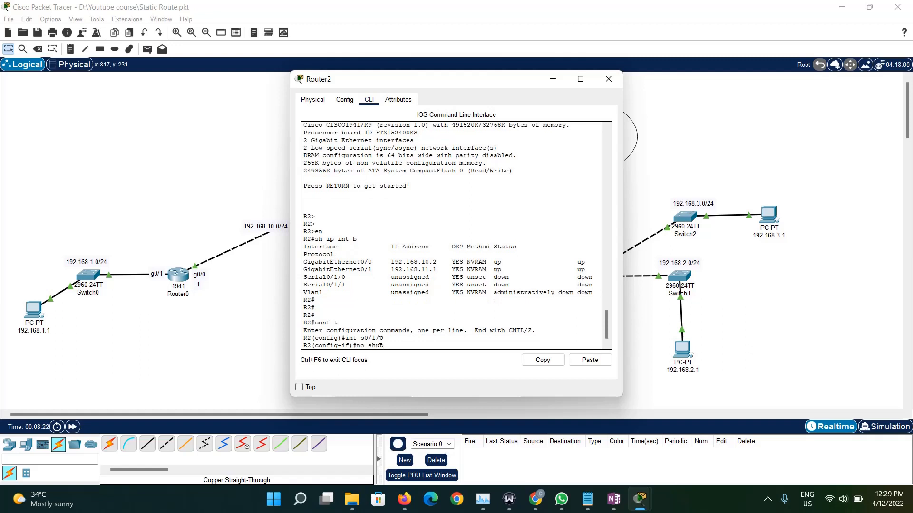
type("no shut")
key("Return")
key("Return")
key("Return")
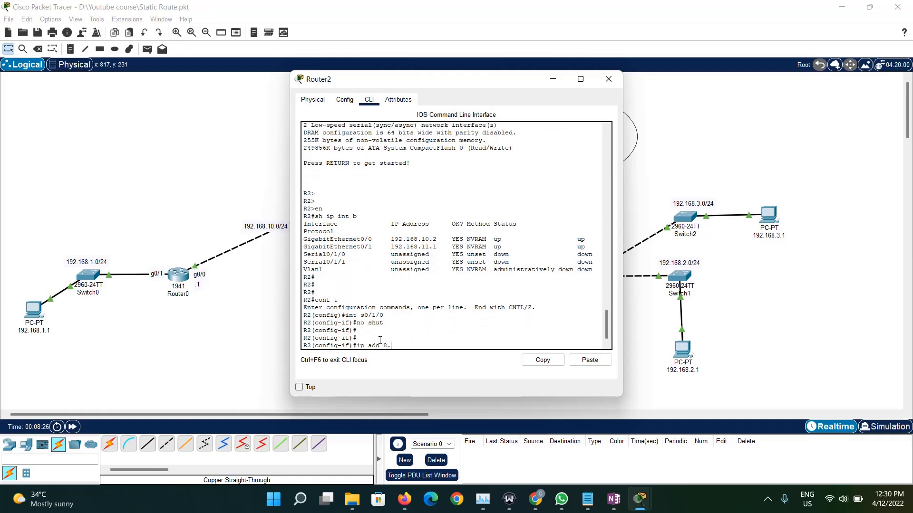
- Assign 8.8.8.1 255.255.255.0 to Router2's s0/1/0 interface and save the configuration with do wr
type("ip add 8.8.8")
key("BackSpace")
key("BackSpace")
key("BackSpace")
type("0")
key("Return")
type("do wr")
key("Return")
- List Router2's interfaces with do sh ip int b, check Serial0/1/0's address and status, and close its window
type("dos h")
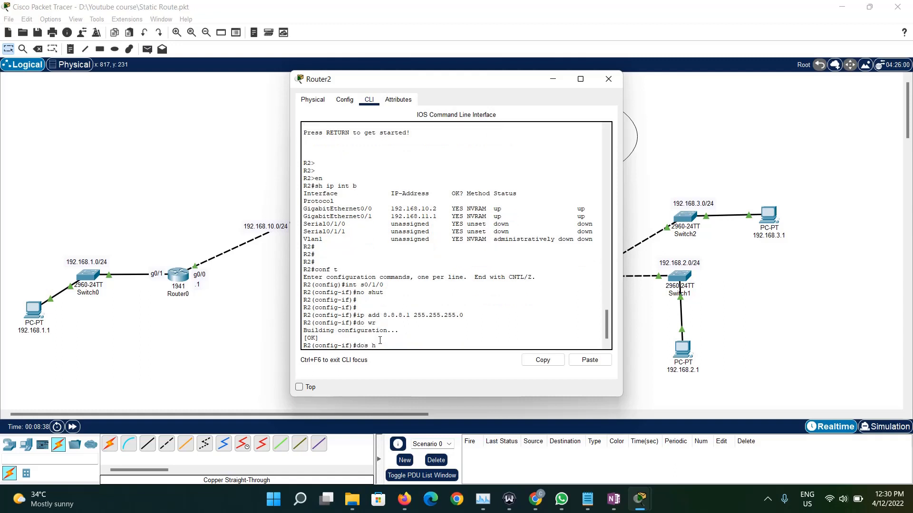
key("BackSpace")
key("BackSpace")
key("BackSpace")
type("sh ip int b")
key("Return")
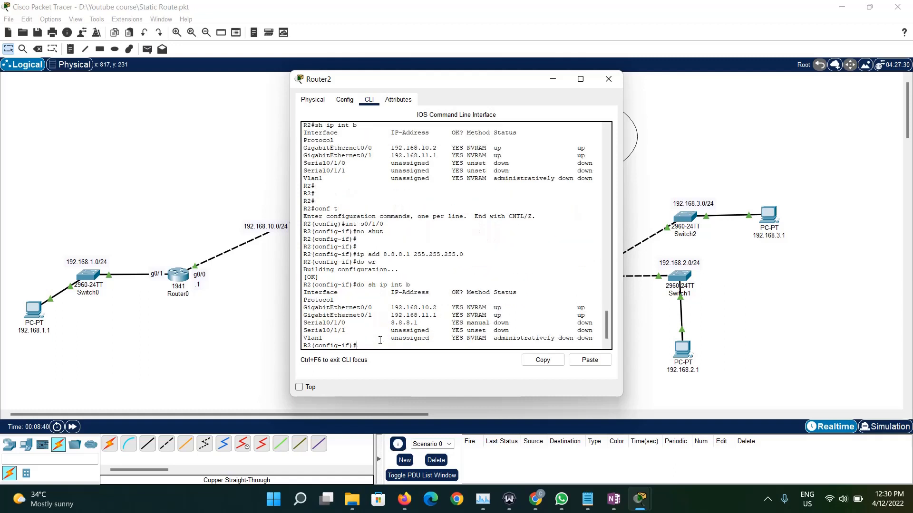
triple_click(397, 322)
triple_click(505, 323)
left_click(608, 79)
- Open Router1's command line, decline the initial configuration dialog with no, and enter privileged mode with en
left_click(487, 131)
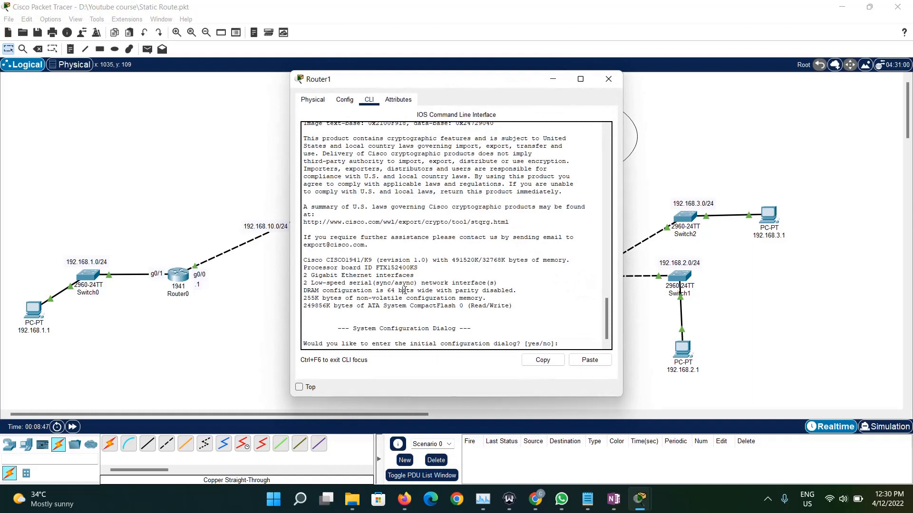
type("no")
key("Return")
key("Return")
key("Return")
key("Return")
key("Return")
type("en")
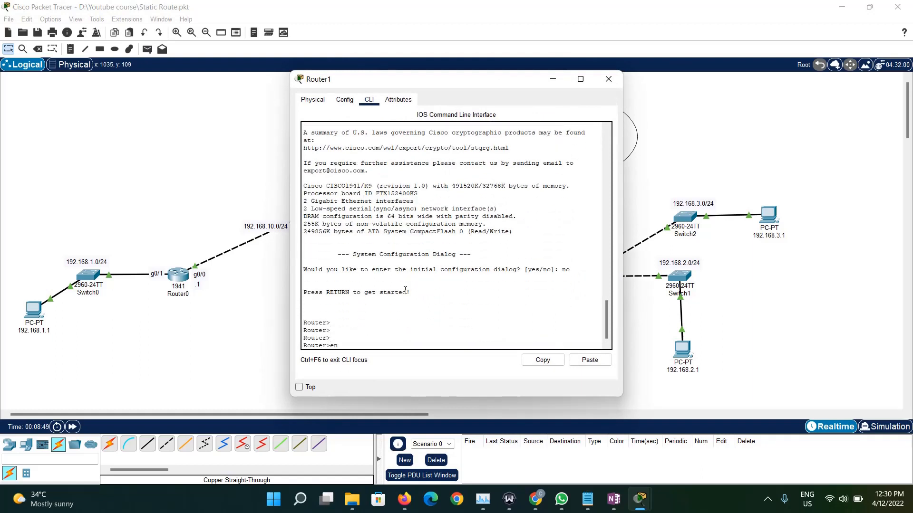
key("Return")
- List Router1's interfaces and their status with sh ip int b
type("cont")
key("BackSpace")
key("BackSpace")
key("BackSpace")
key("BackSpace")
key("BackSpace")
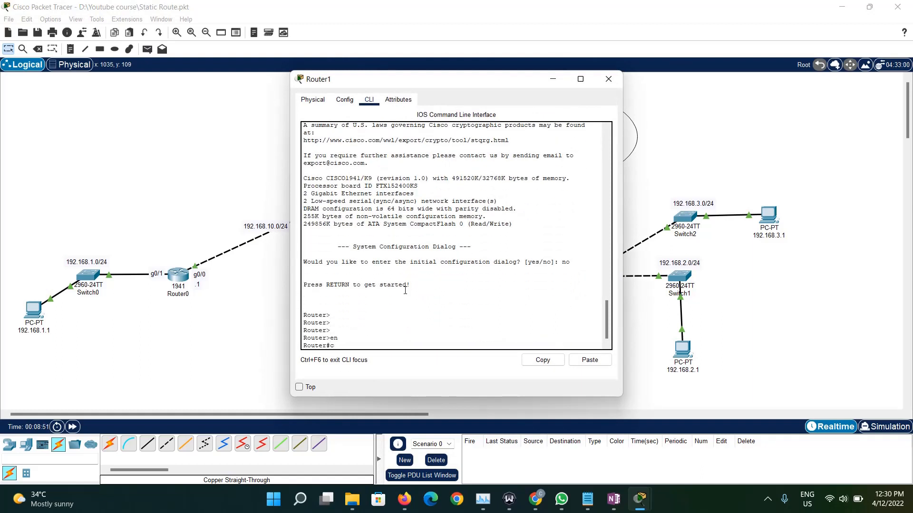
type("sh ip int b")
key("Return")
- Enter global configuration mode on Router1 with conf t and select interface s0/1/0
type("conf t")
key("Return")
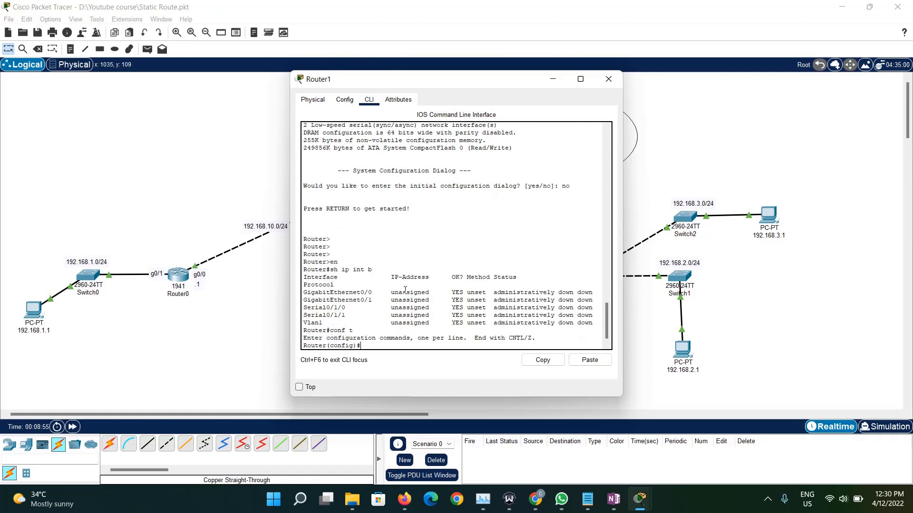
type("int s01/10")
type("0")
key("Return")
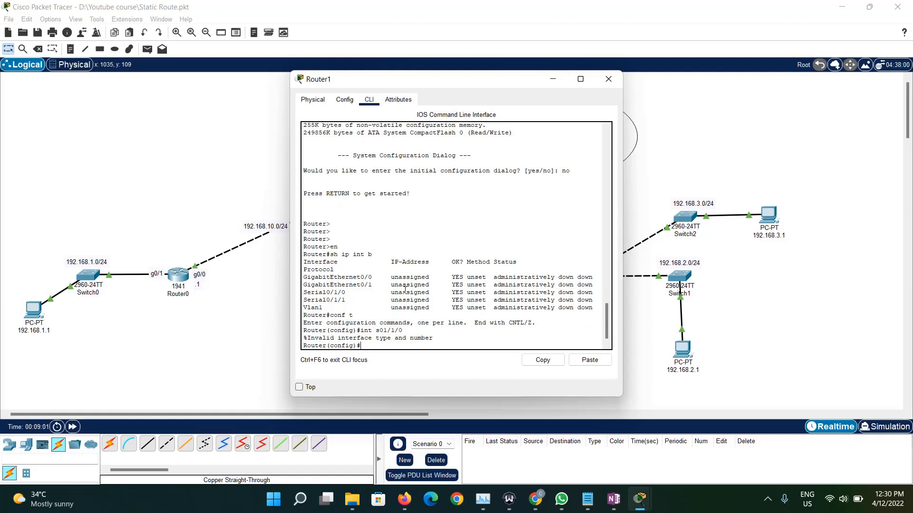
key("Up")
key("BackSpace")
key("BackSpace")
key("BackSpace")
key("BackSpace")
key("BackSpace")
key("BackSpace")
type("0/1/1")
key("Return")
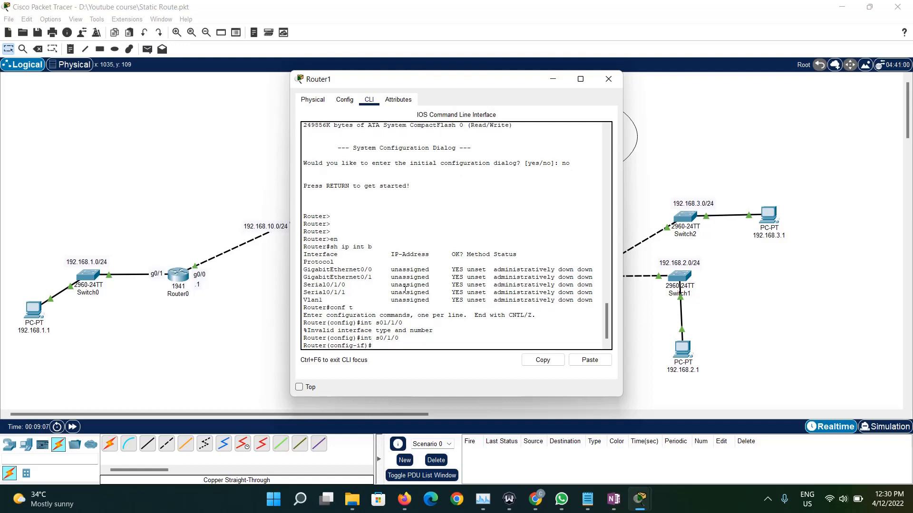
- Enable Router1's s0/1/0 interface with no shut
type("no shut")
key("Return")
key("Return")
key("Return")
- Assign 8.8.8.2 255.255.255.0 to Router1's s0/1/0 interface
type("ip add 192.168")
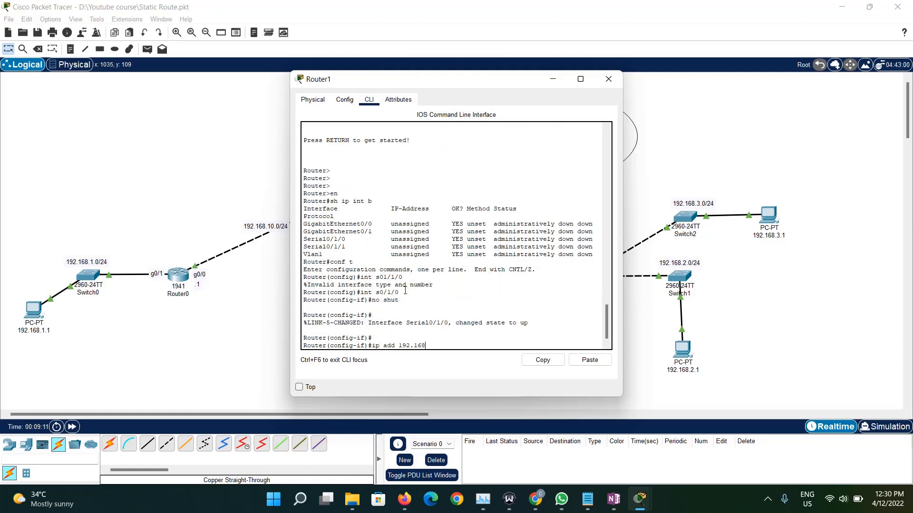
key("BackSpace")
key("BackSpace")
key("BackSpace")
key("BackSpace")
key("BackSpace")
key("BackSpace")
key("BackSpace")
type("8.8.8.")
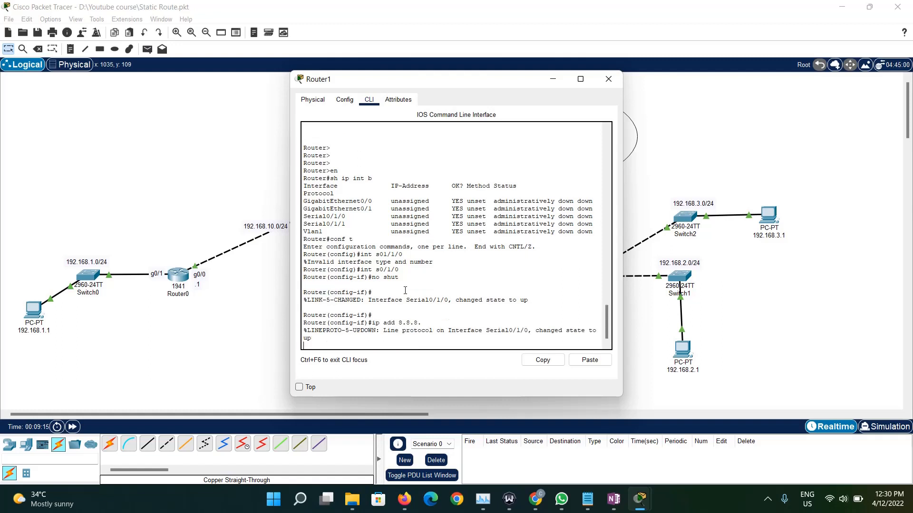
type("1")
key("BackSpace")
type("2 255.255.255.0")
key("Return")
- List Router1's interfaces with do sh ip int b, check Serial0/1/0's address and status, and close its window
type("do sh ip int")
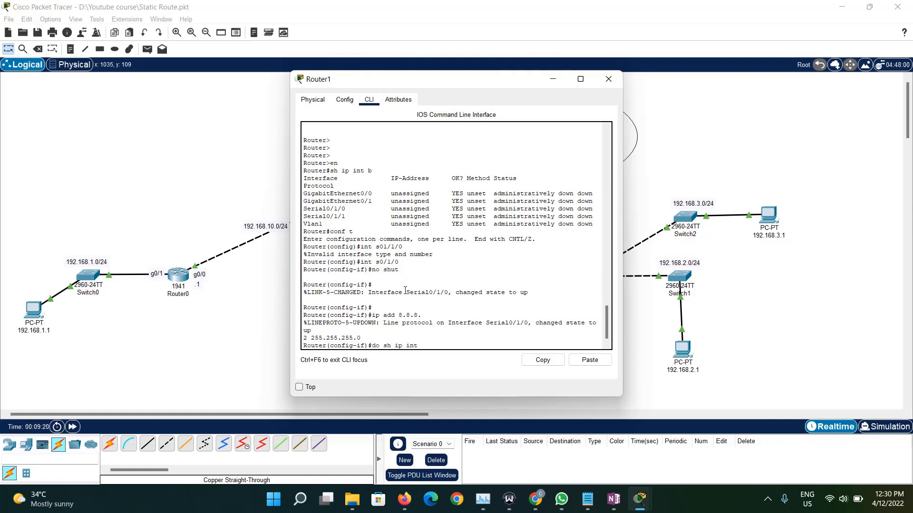
type(" b")
key("Return")
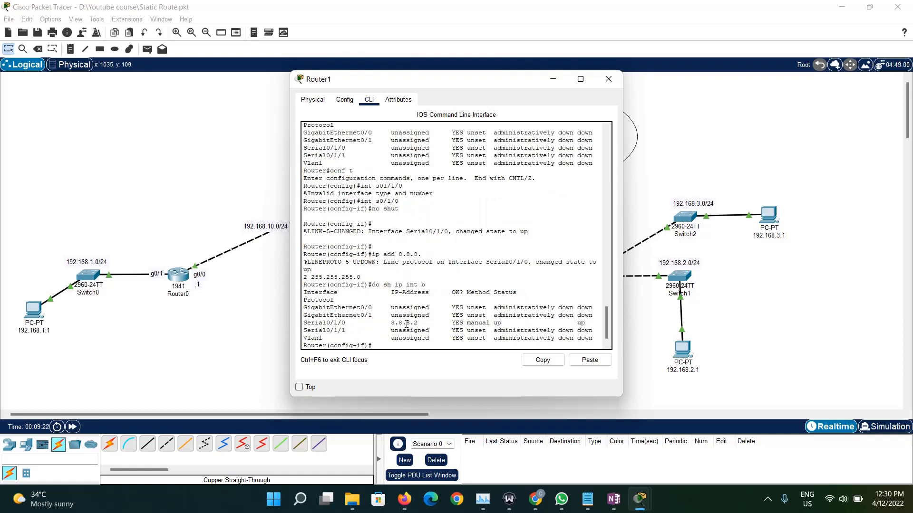
triple_click(407, 324)
left_click(530, 319)
left_click(609, 79)
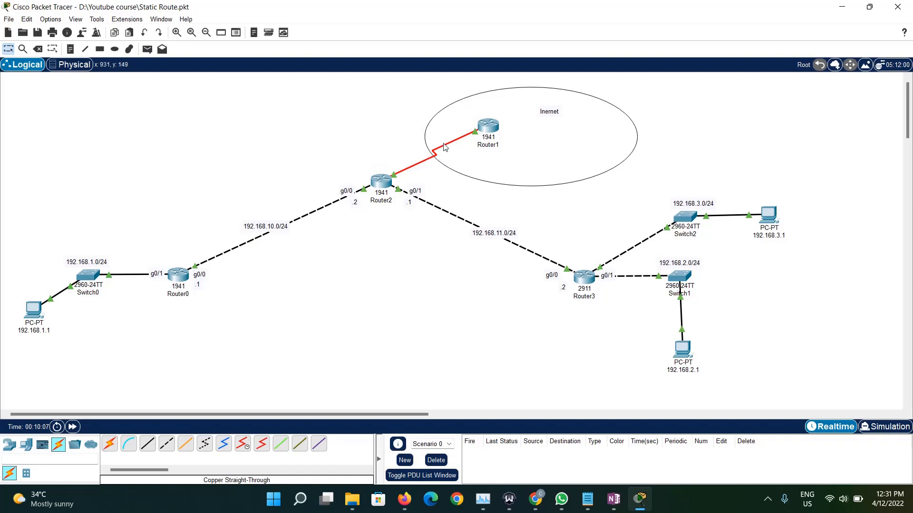
- Shift Router1 slightly further into the internet ellipse and deselect it
mouse_move(444, 147)
left_click_drag(488, 126, 499, 123)
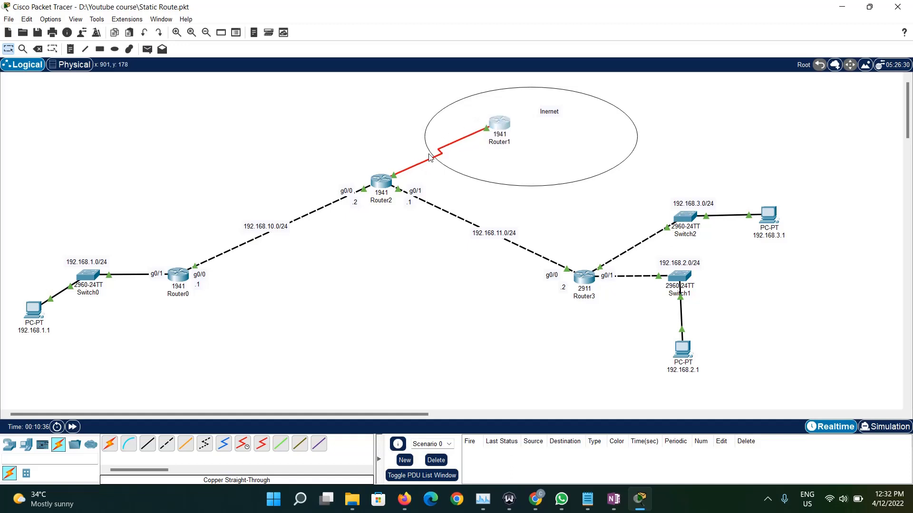
left_click(369, 232)
- Rename the router inside the internet ellipse to 8.8.8.2
left_click(504, 144)
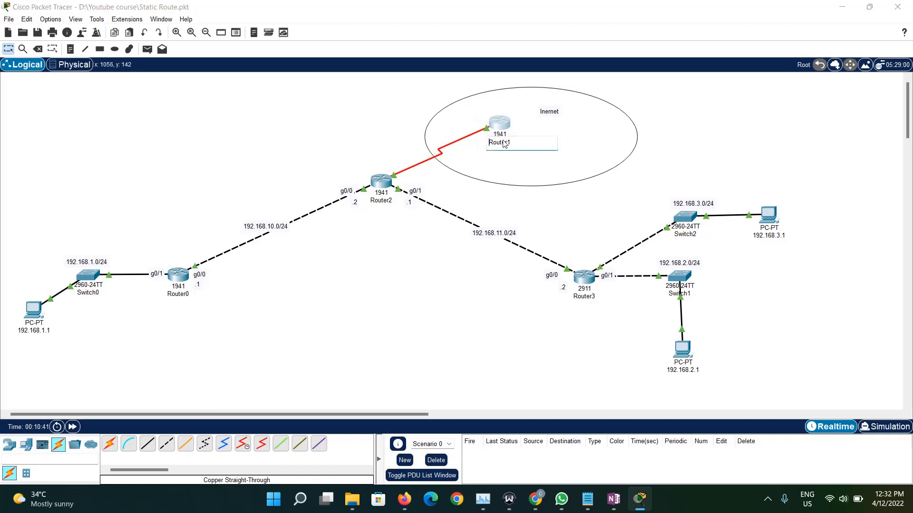
double_click(504, 143)
type("8.")
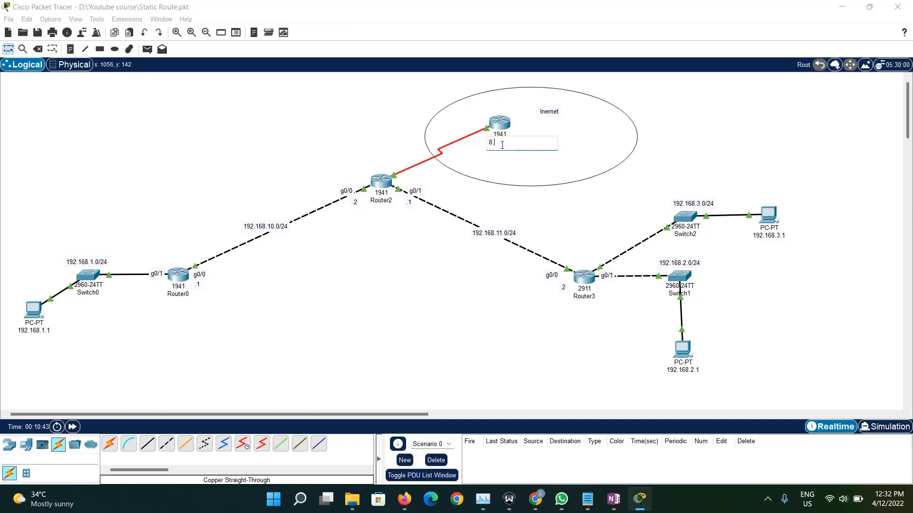
type("8.8.1")
key("BackSpace")
type("2")
key("Return")
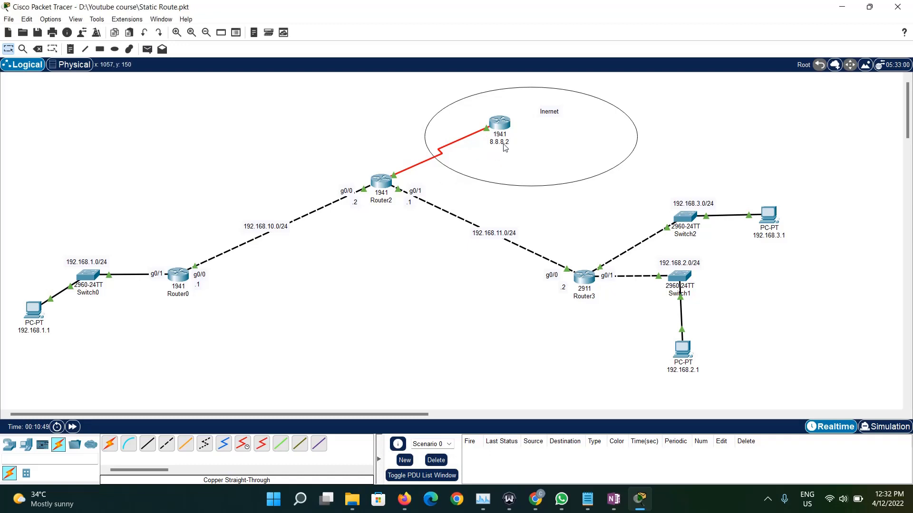
- Open Router2's command line, move its window clear of the serial link, and leave interface configuration with exit
mouse_move(504, 147)
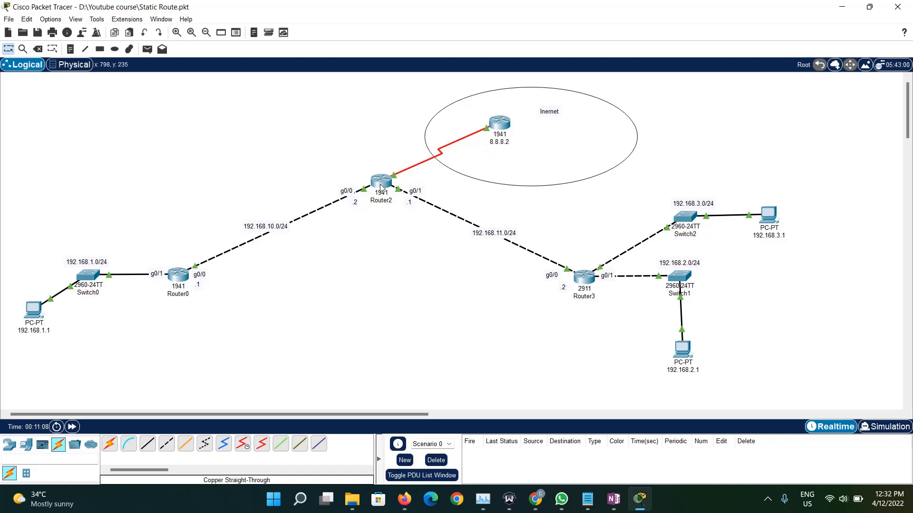
mouse_move(380, 185)
left_click(383, 188)
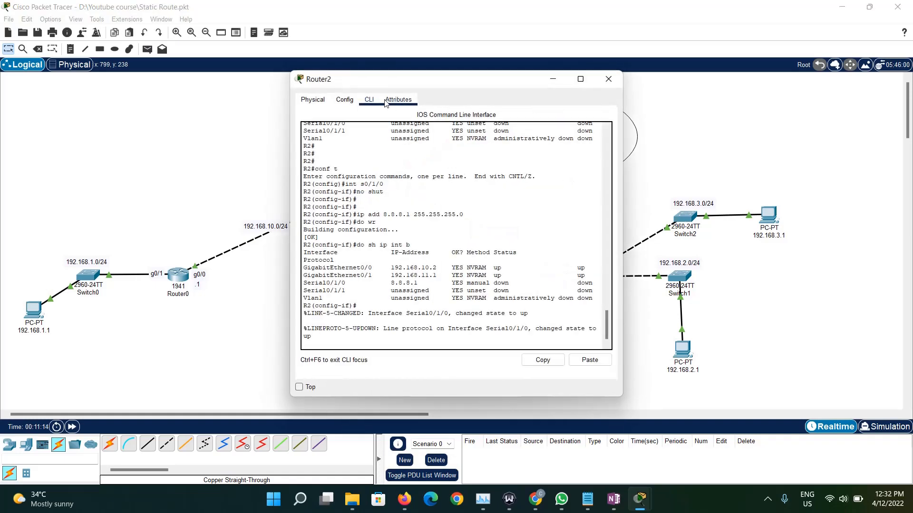
left_click_drag(386, 89, 133, 117)
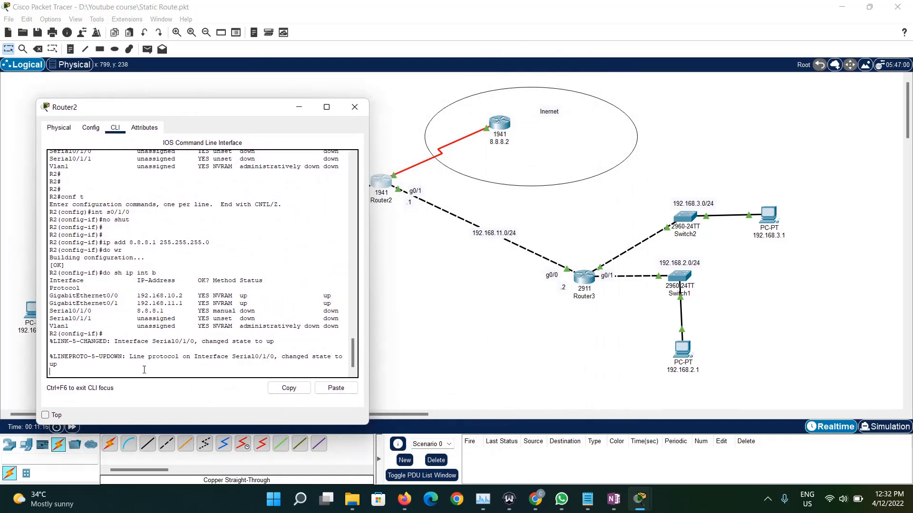
key("Return")
key("Return")
key("Return")
key("Return")
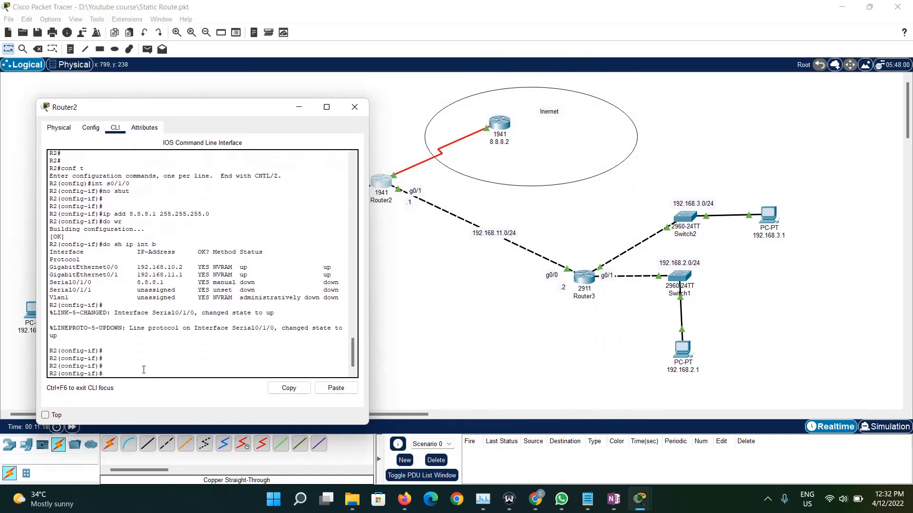
type("int")
key("BackSpace")
key("BackSpace")
type("exit")
key("Return")
- Add a default route on Router2 with ip route 0.0.0.0 0.0.0.0 s0/1/0
type("ip route 0.0.0.0")
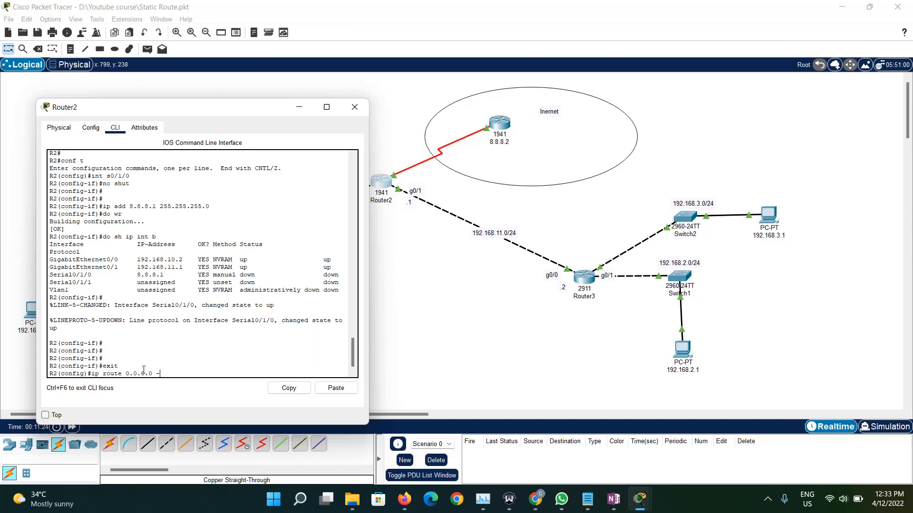
type(" 0.0.00")
type(".0")
type(" g")
key("BackSpace")
type("s0/1/0")
key("Return")
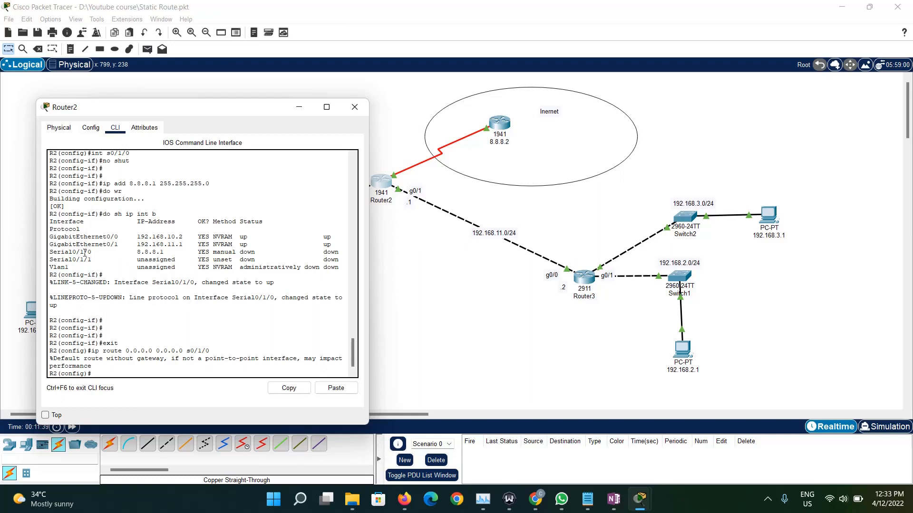
- Examine Router2's default route command, including its all-zero network and mask, exit interface s0/1/0, and the message beneath it
left_click_drag(90, 253, 50, 259)
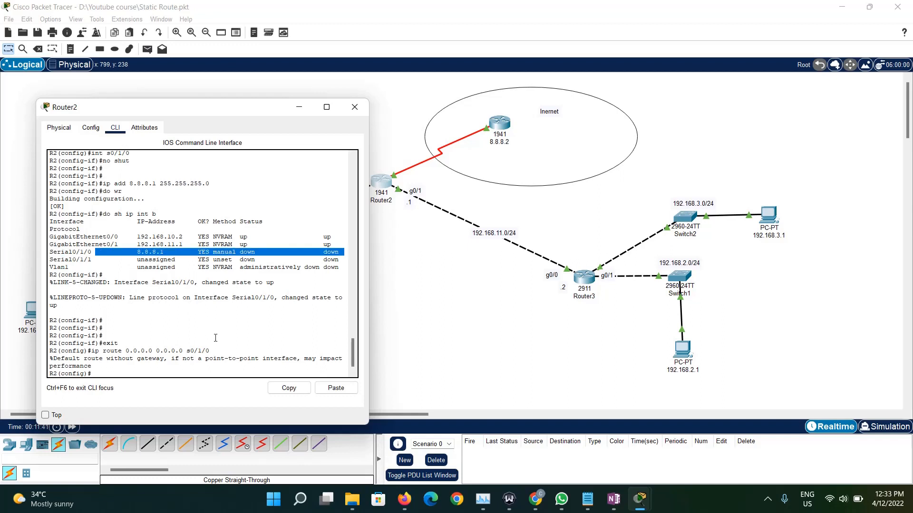
left_click_drag(211, 351, 82, 351)
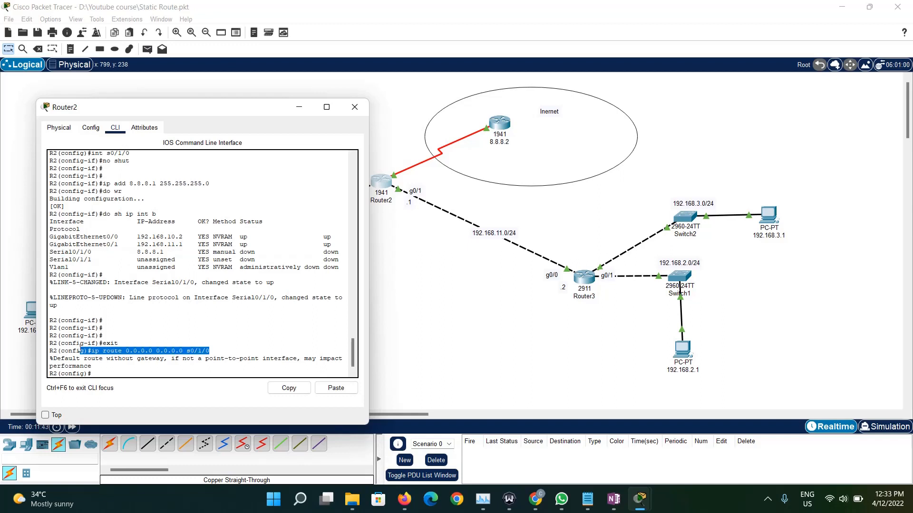
double_click(190, 351)
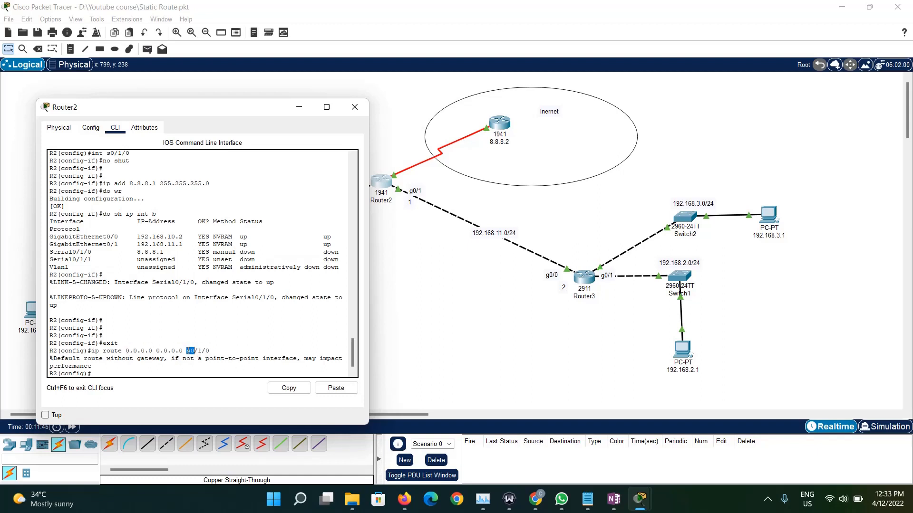
triple_click(190, 351)
left_click_drag(186, 350, 220, 350)
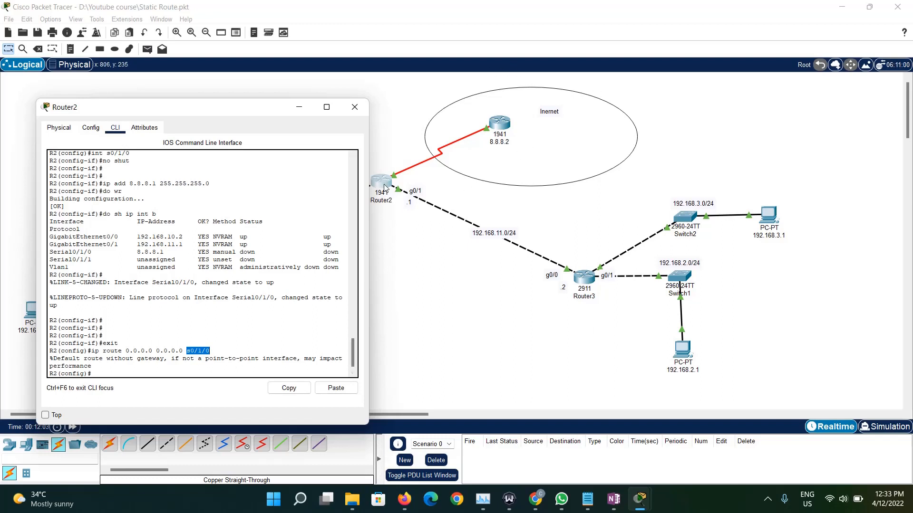
triple_click(207, 352)
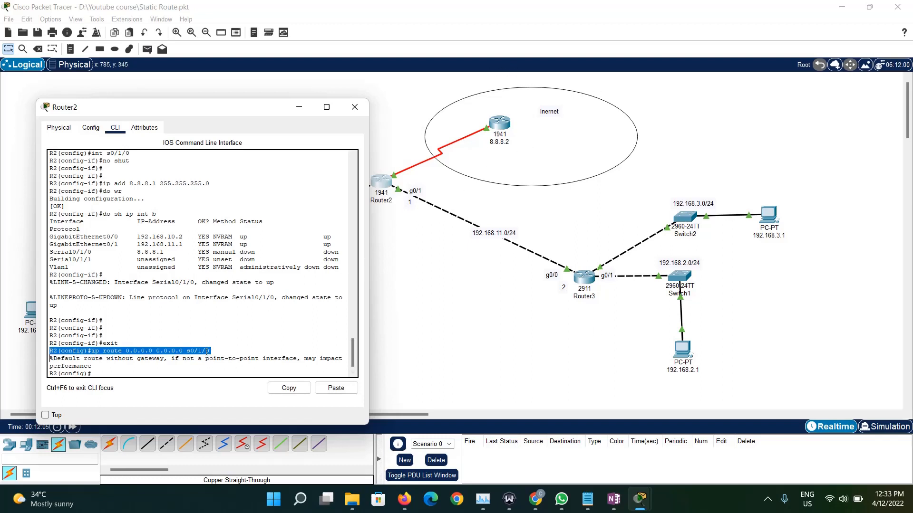
left_click_drag(207, 352, 183, 352)
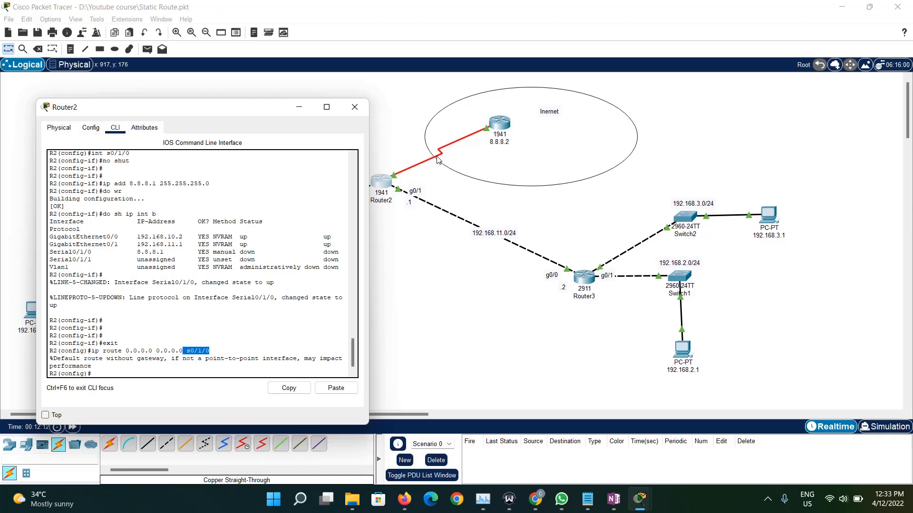
left_click_drag(209, 352, 49, 354)
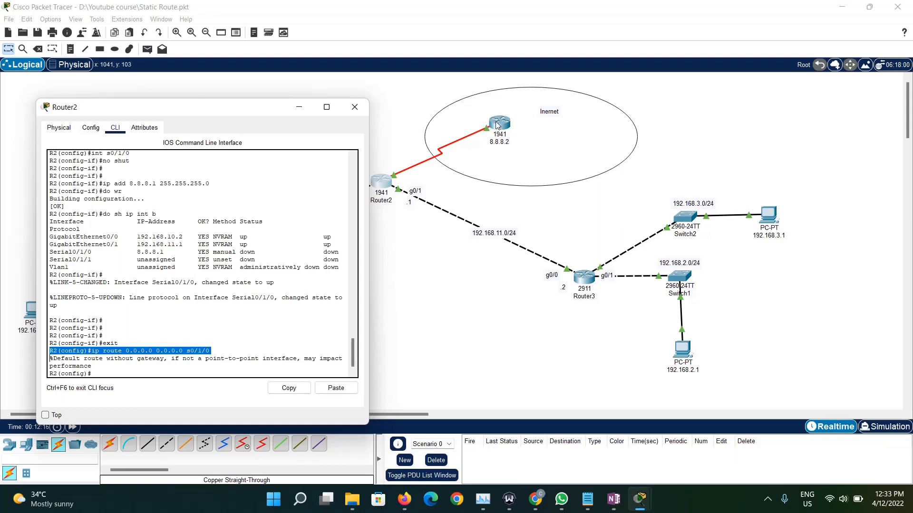
left_click_drag(209, 351, 97, 352)
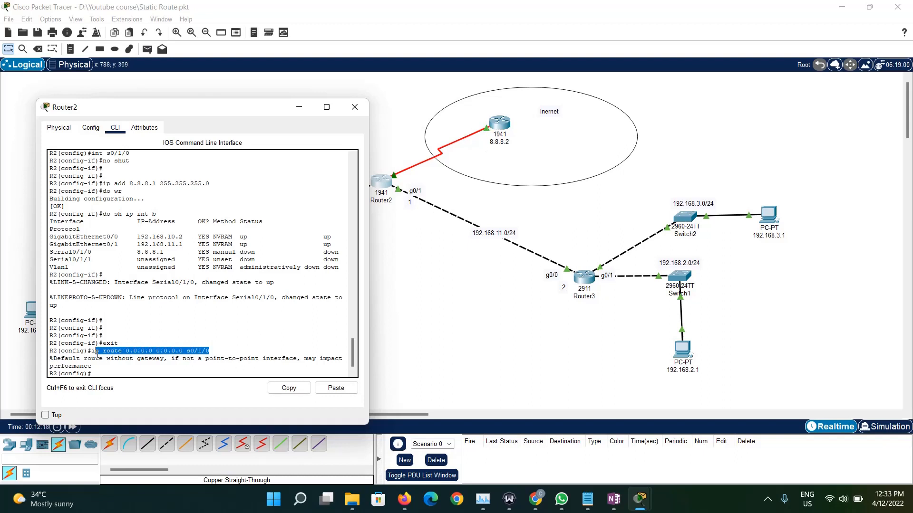
left_click(147, 352)
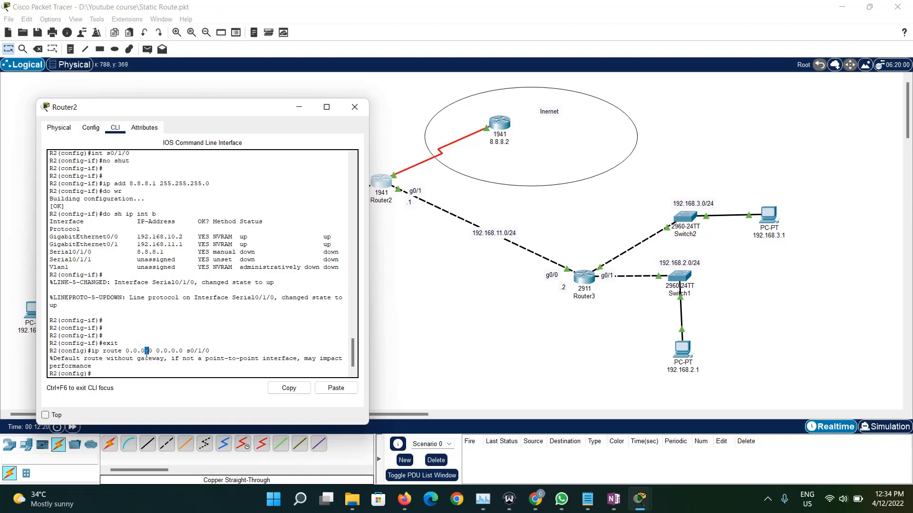
triple_click(146, 352)
left_click(171, 351)
left_click_drag(186, 351, 210, 350)
triple_click(202, 352)
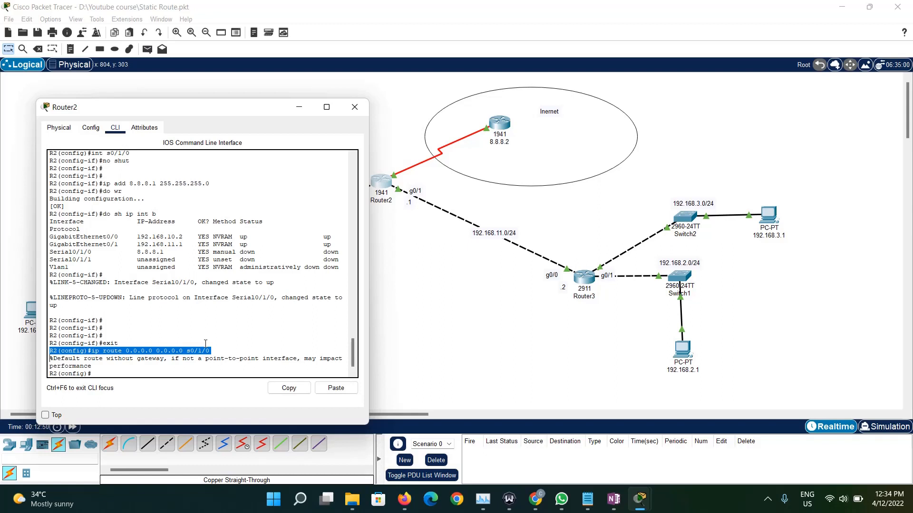
left_click_drag(186, 351, 213, 352)
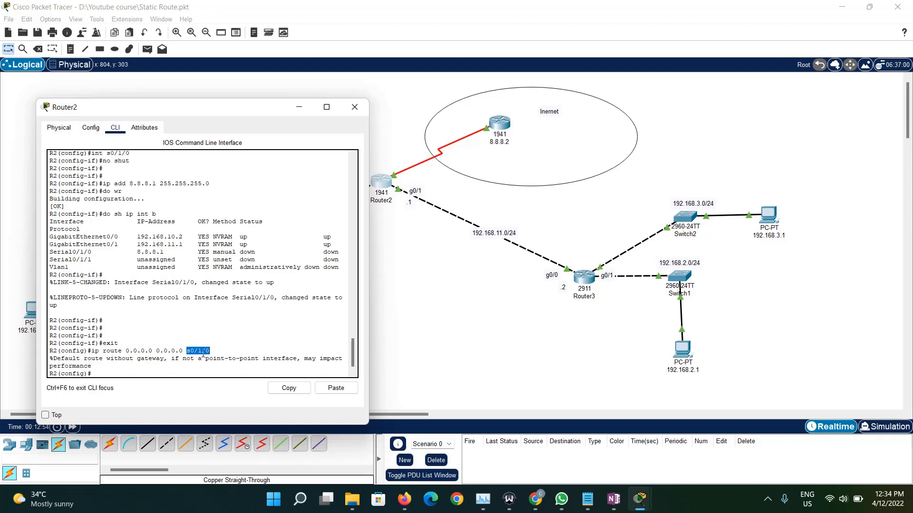
triple_click(203, 353)
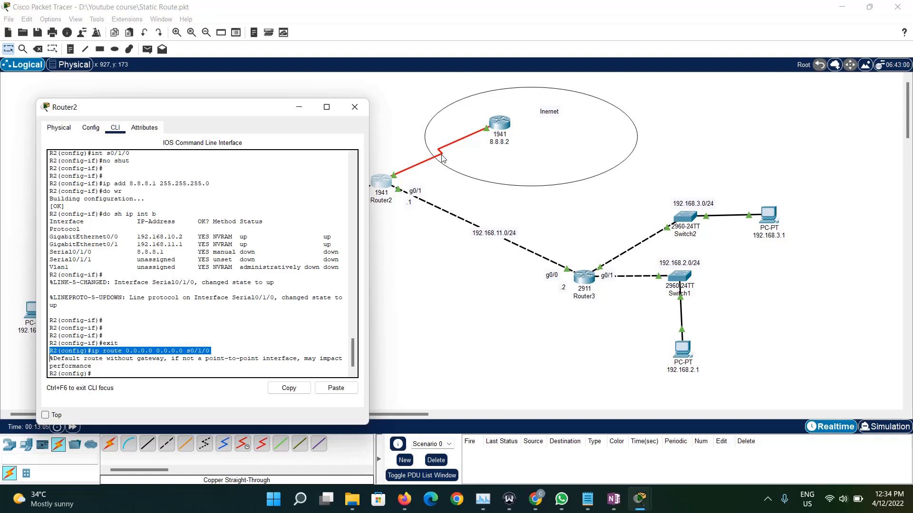
triple_click(231, 362)
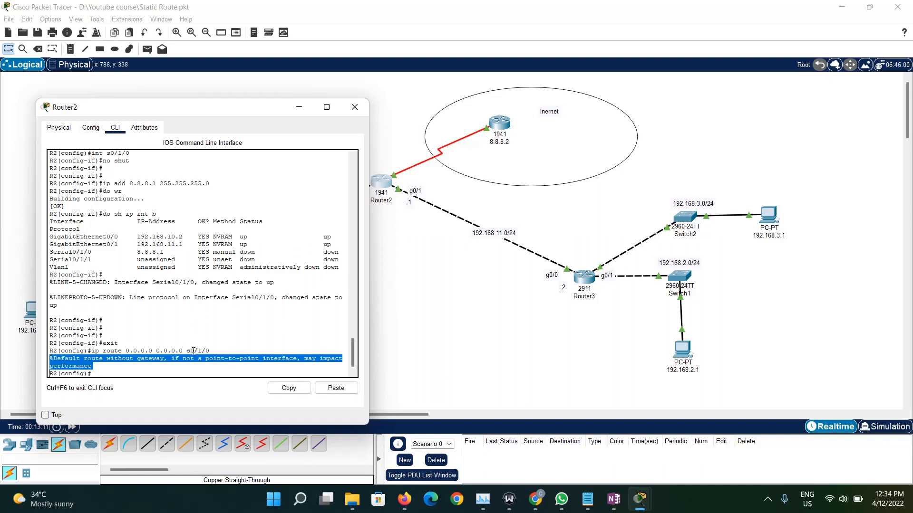
left_click_drag(186, 351, 217, 354)
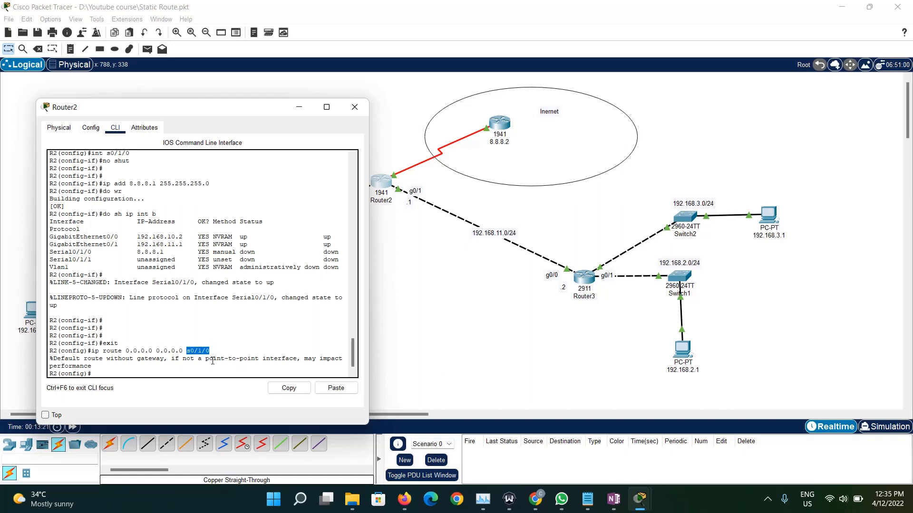
- Review the all-zero mask in Router2's default route command and close the router's window
double_click(163, 351)
double_click(162, 351)
double_click(163, 351)
triple_click(163, 351)
left_click(354, 107)
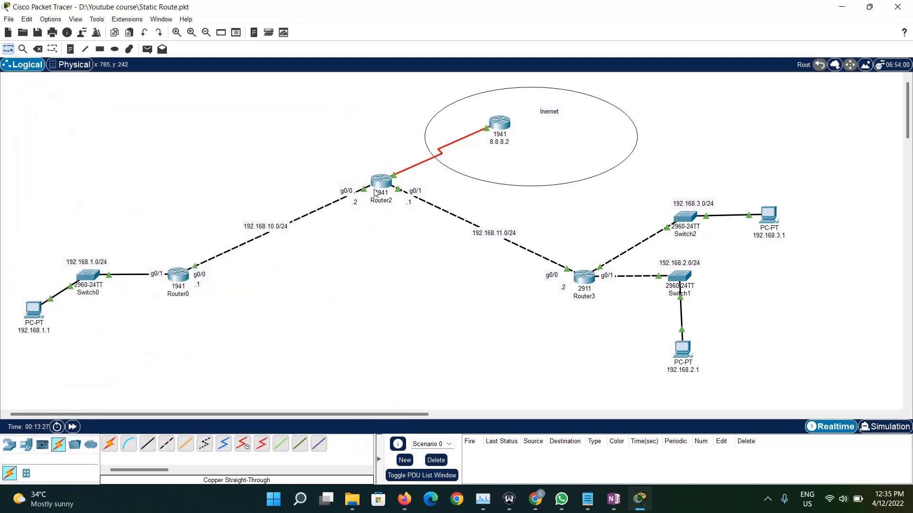
- Ping 8.8.8.2 from the command prompt of PC 192.168.1.1, interrupt the ping, and recall the command without running it
left_click(33, 310)
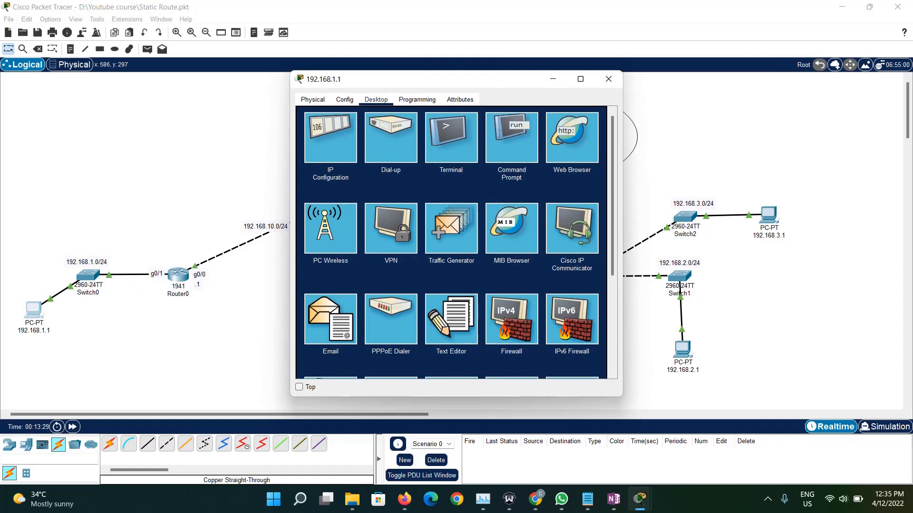
left_click(511, 138)
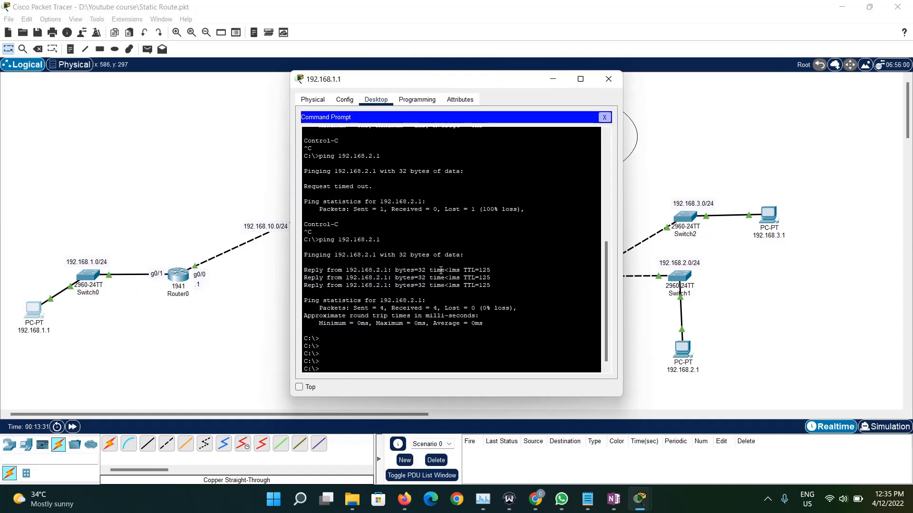
type("ping 192.1")
key("BackSpace")
key("BackSpace")
key("BackSpace")
key("BackSpace")
key("BackSpace")
key("BackSpace")
key("BackSpace")
left_click_drag(443, 81, 760, 102)
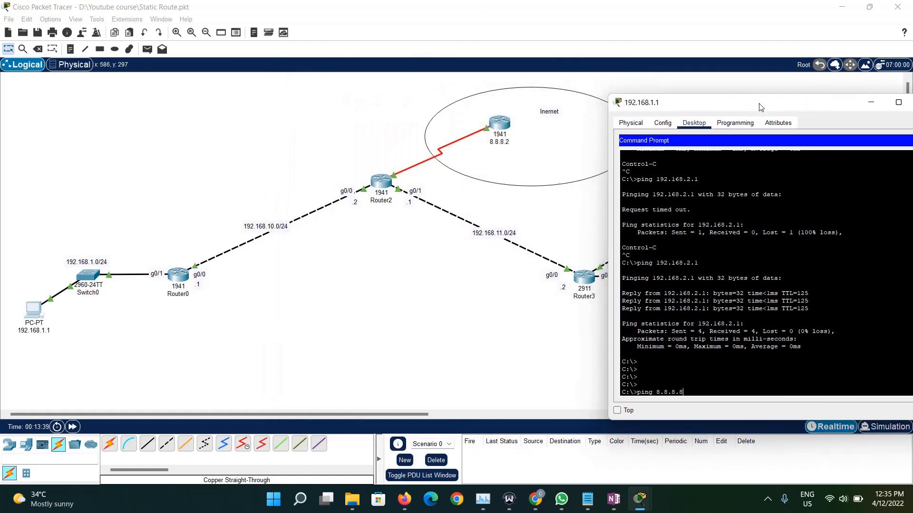
key("Return")
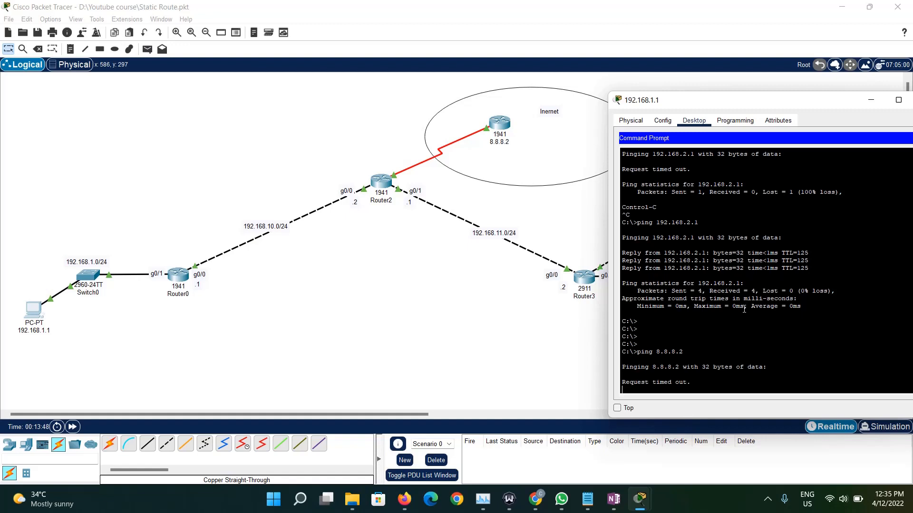
key("ctrl+c")
key("Up")
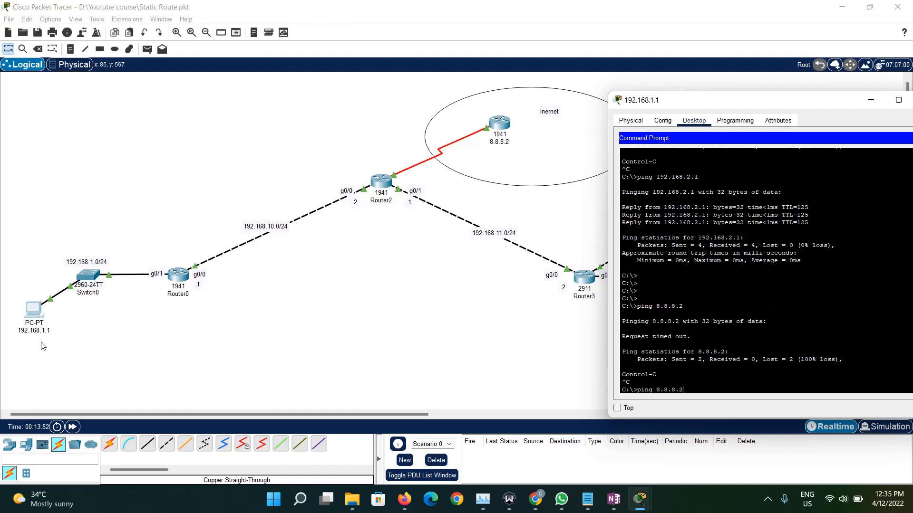
- Display the routing table of router 8.8.8.2 with do sh ip route, examine its directly connected entries, and close its window
left_click(500, 124)
type("do sh ip route")
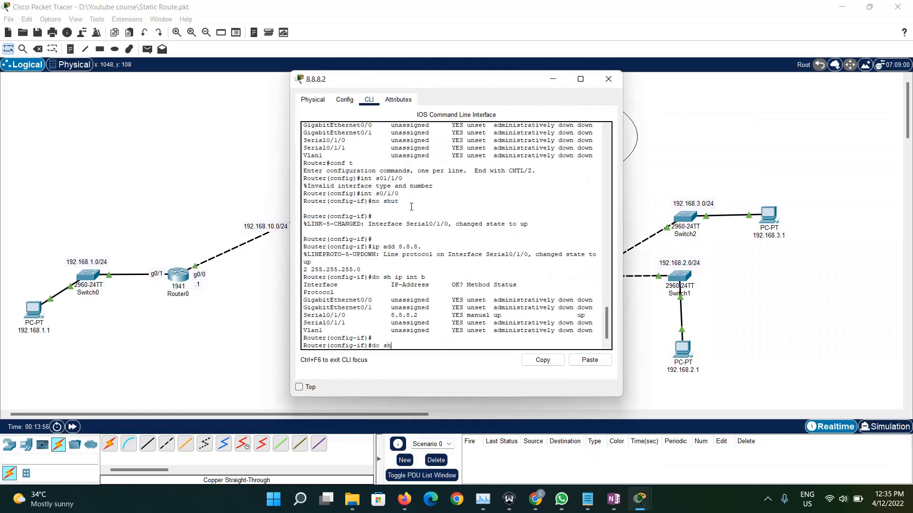
key("Return")
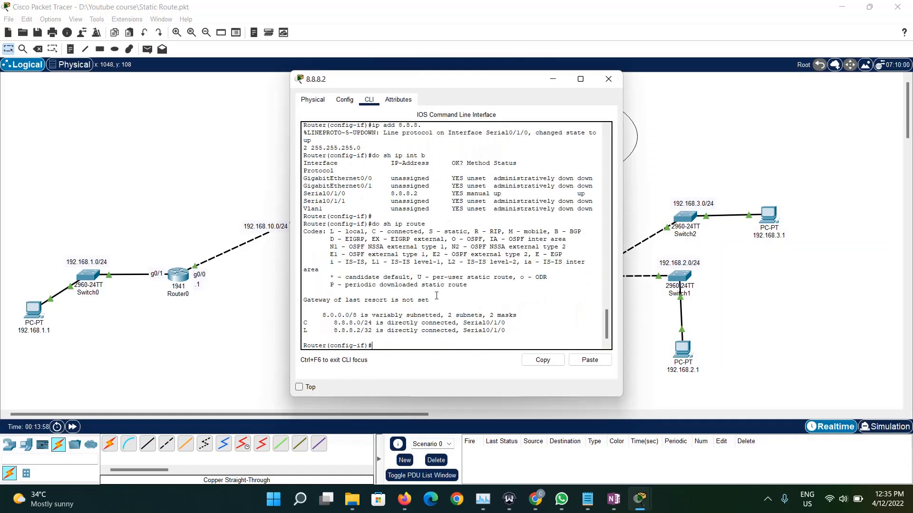
left_click_drag(514, 333, 305, 323)
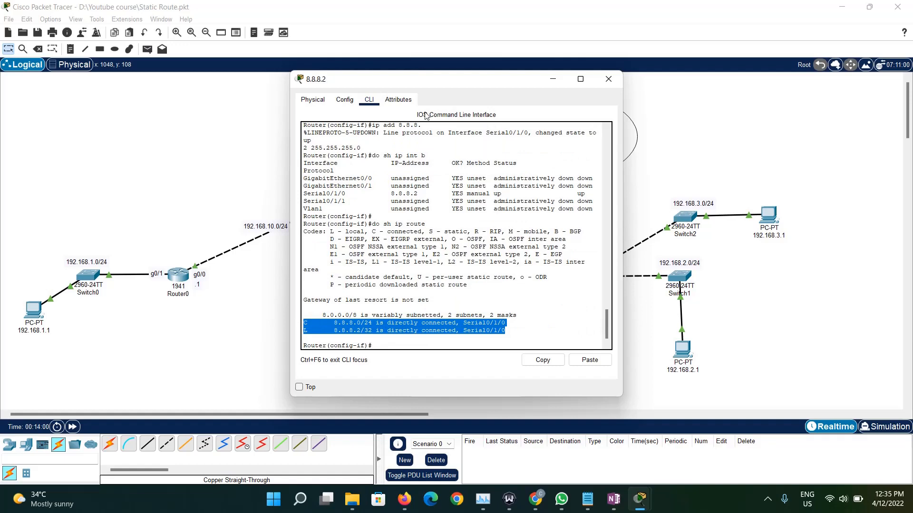
left_click_drag(504, 105, 766, 131)
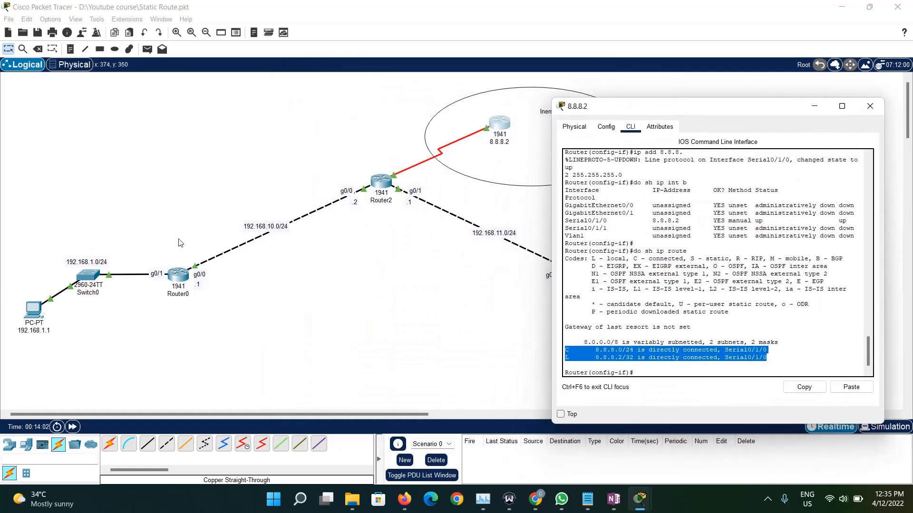
left_click(680, 359)
left_click_drag(788, 364, 565, 350)
triple_click(645, 357)
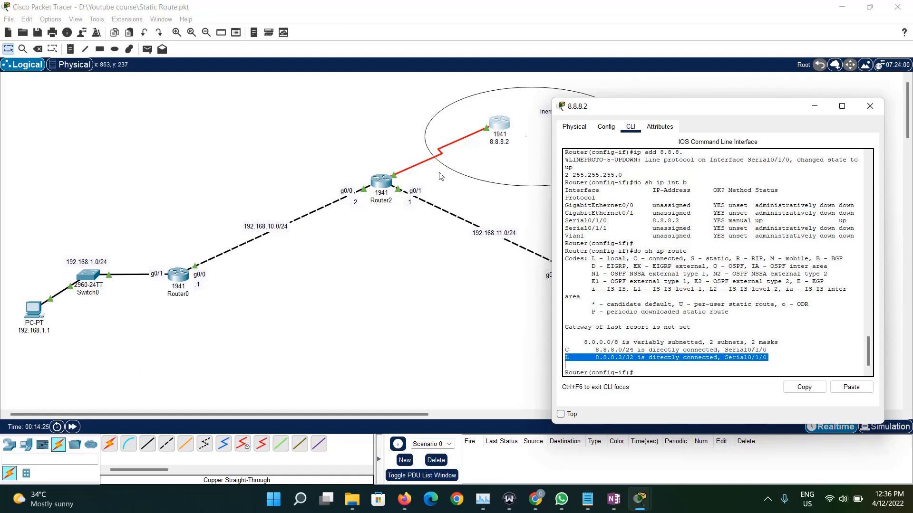
left_click(870, 104)
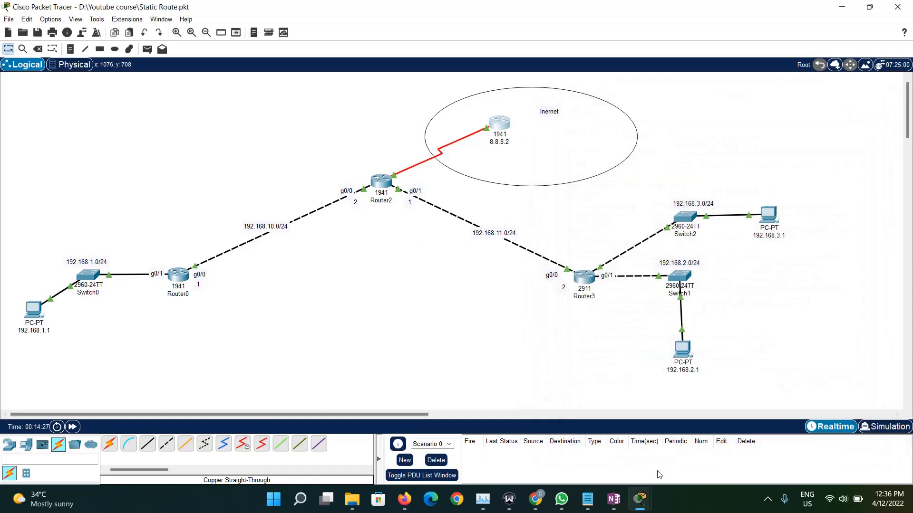
- Change to Simulation mode, run ping 8.8.8.2 from PC 192.168.1.1, and minimize the PC's window
mouse_move(649, 498)
left_click(700, 432)
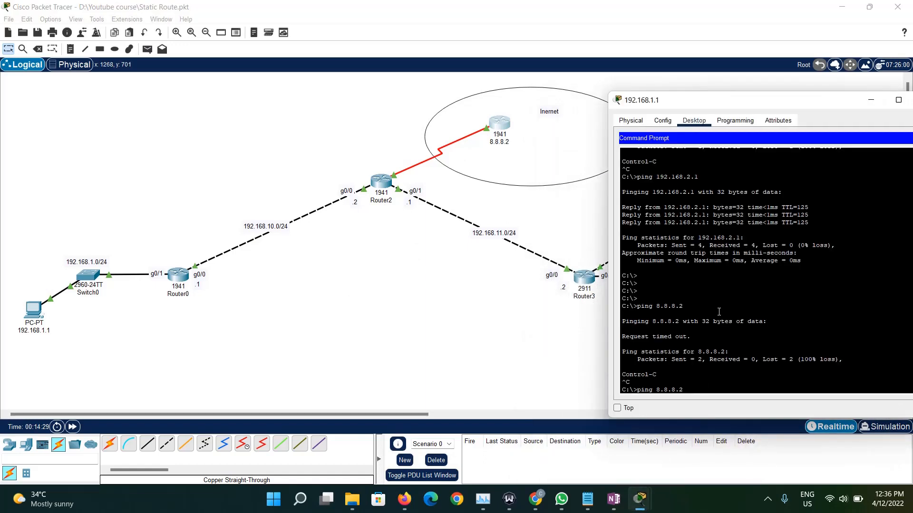
left_click_drag(664, 102, 284, 109)
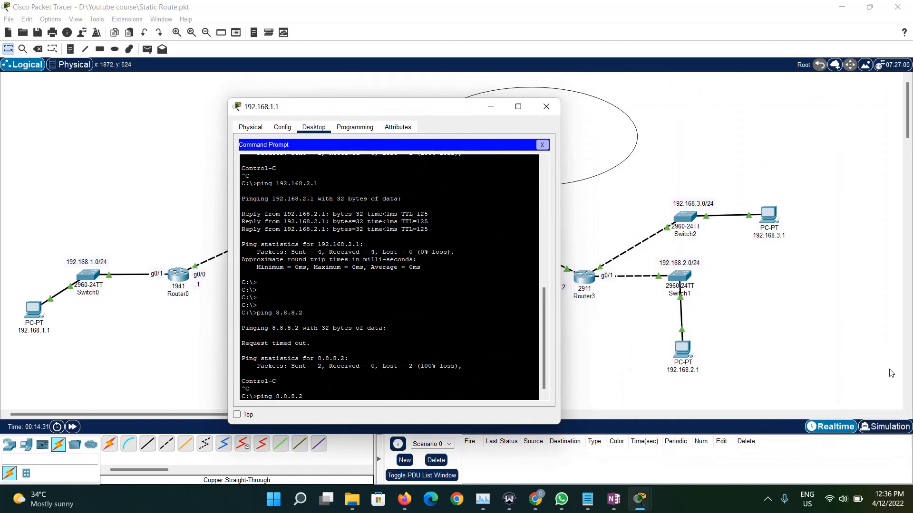
left_click(889, 430)
mouse_move(639, 499)
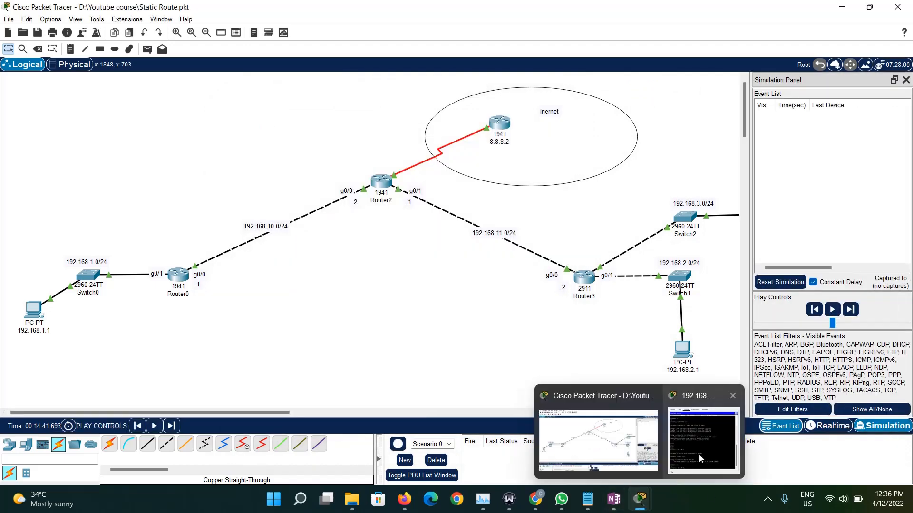
left_click(699, 455)
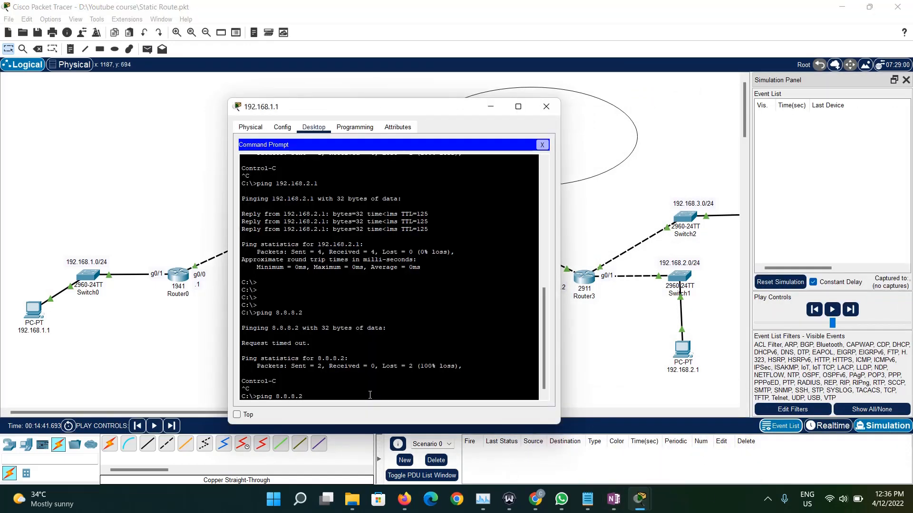
key("Return")
left_click(490, 106)
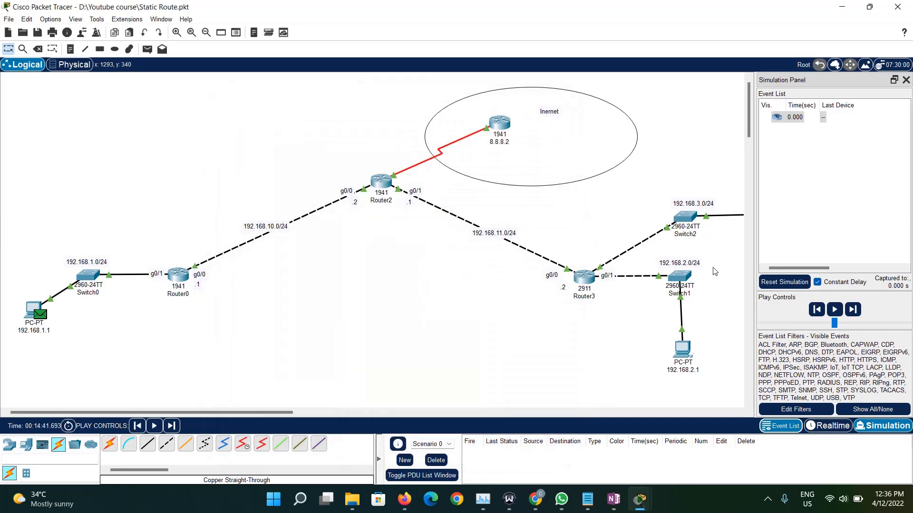
- Advance the ping packet through Switch0 to Router0 and inspect the destination IP in its inbound PDU details
left_click(852, 310)
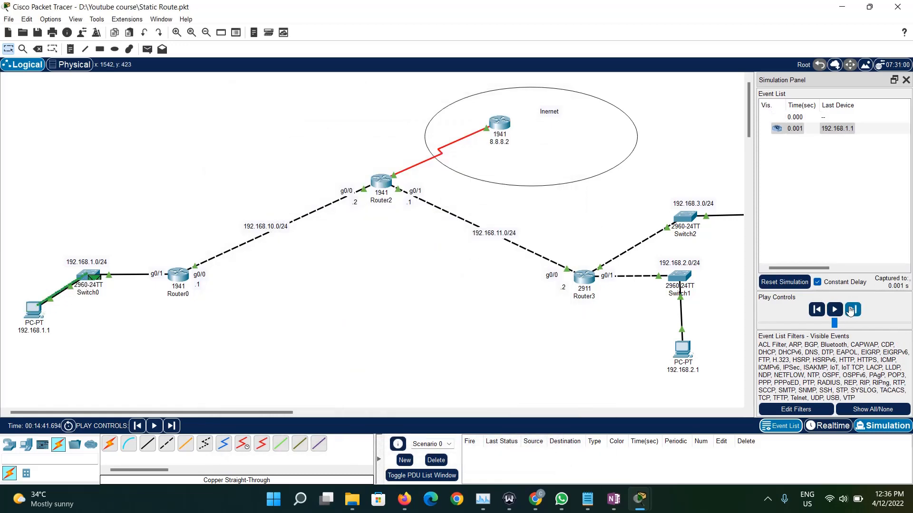
left_click(852, 310)
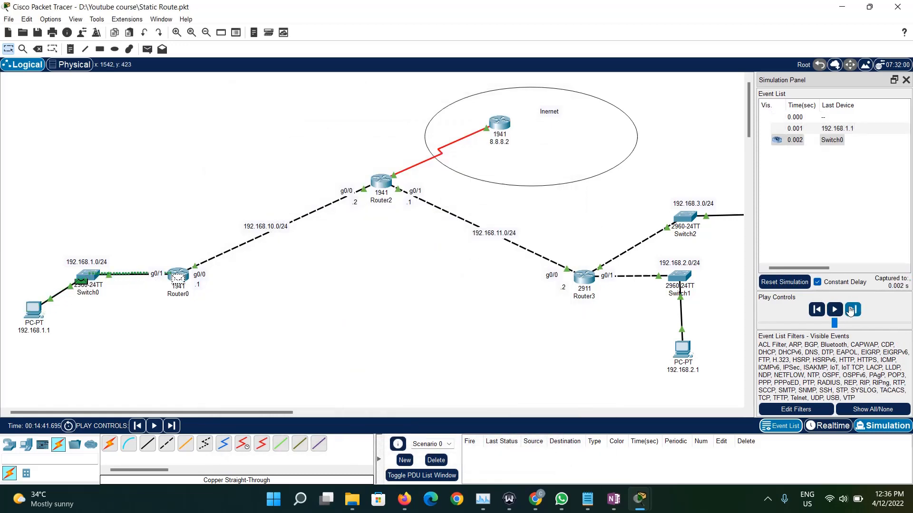
left_click(176, 277)
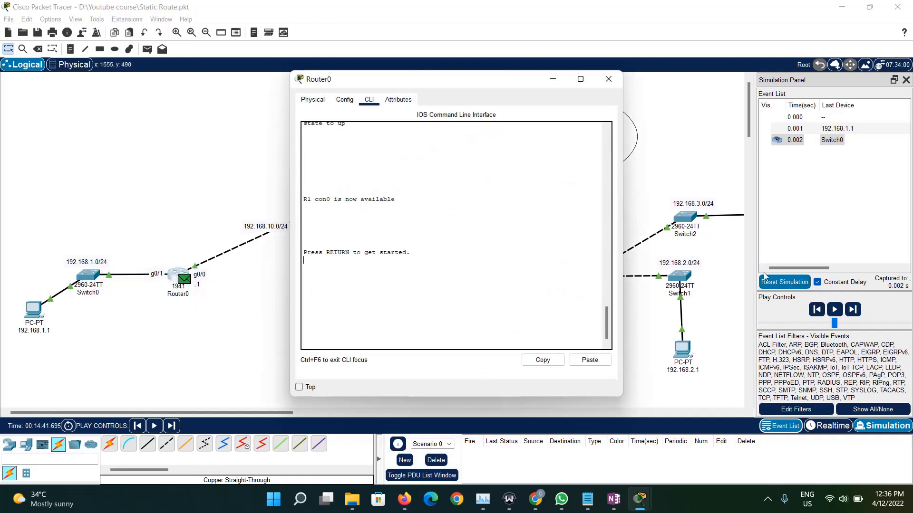
left_click(609, 79)
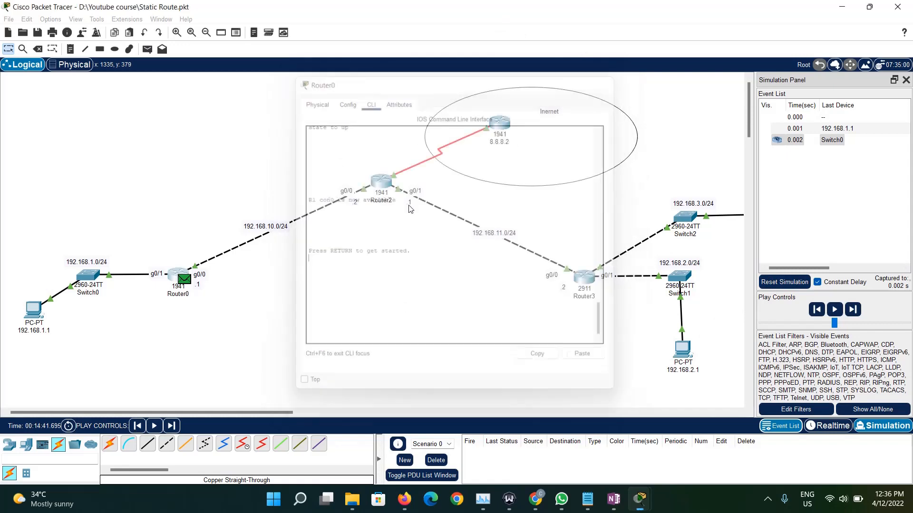
left_click(183, 280)
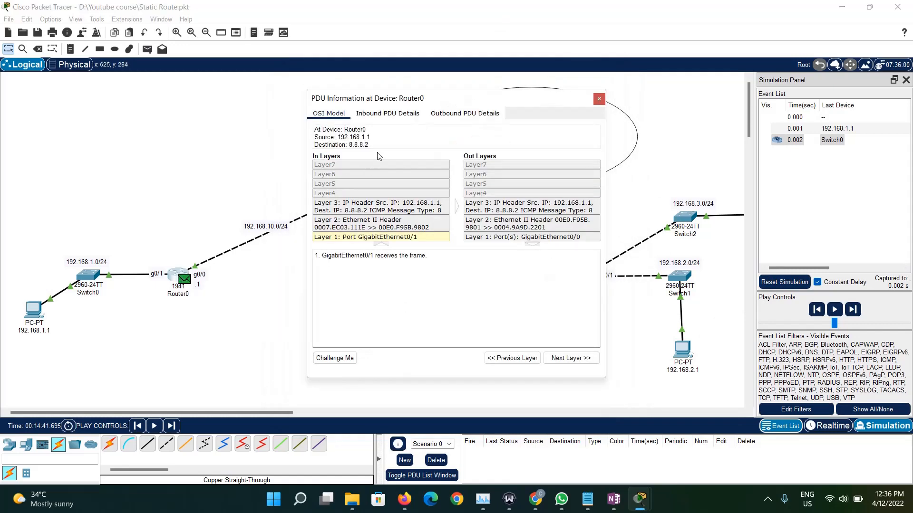
left_click(396, 117)
left_click_drag(443, 311, 467, 309)
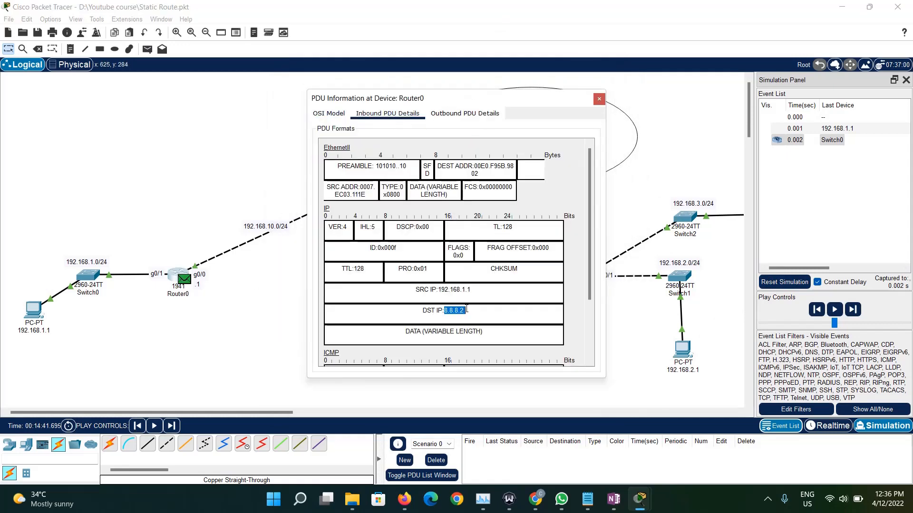
left_click(598, 99)
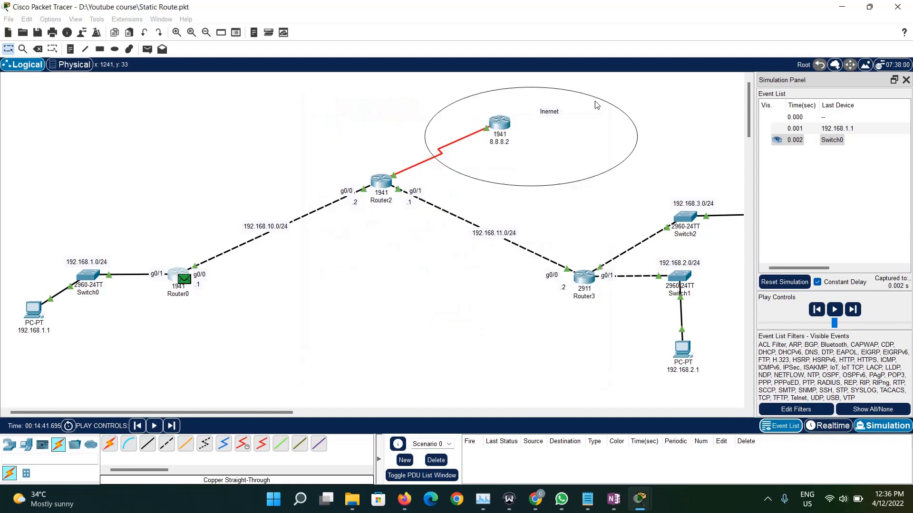
- Open Router0's command line, enter global configuration mode, and display the routing table with do sh ip route
left_click(171, 273)
key("Return")
key("Return")
type("e")
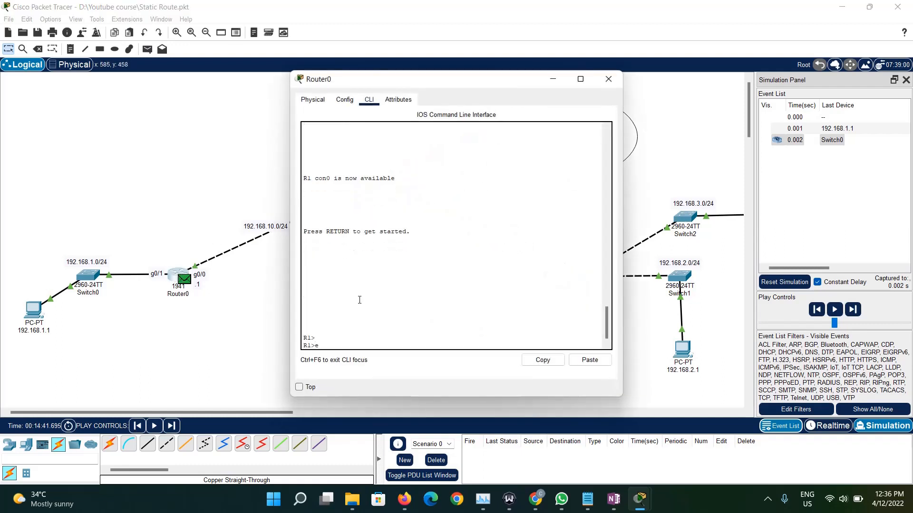
type("n")
key("Return")
type("conf t")
key("Return")
type("do sh i")
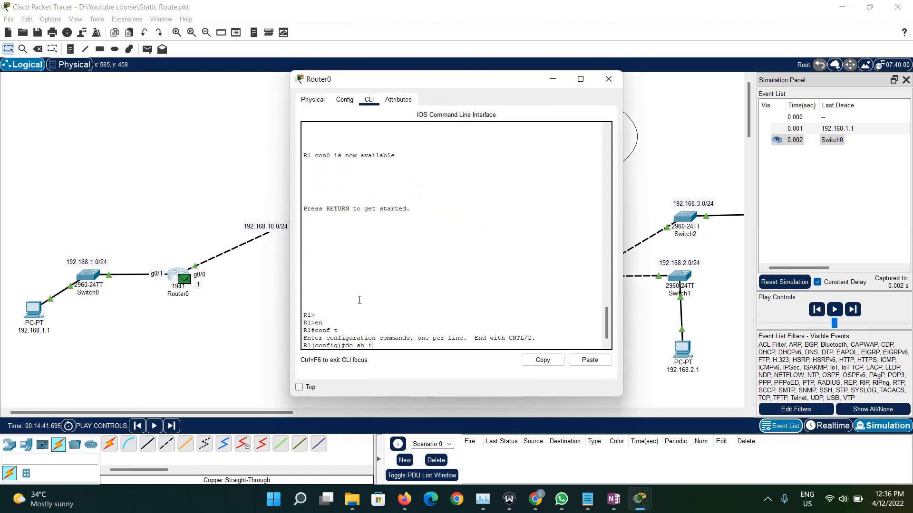
type("p route")
key("Return")
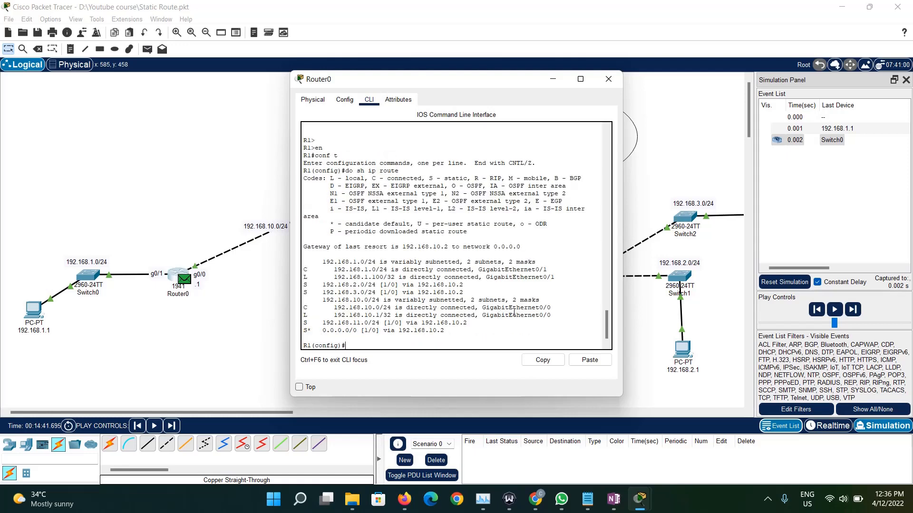
- Compare Router0's specific routes with its 0.0.0.0/0 default route for the packet's destination, and close the router's window
left_click_drag(505, 323, 297, 257)
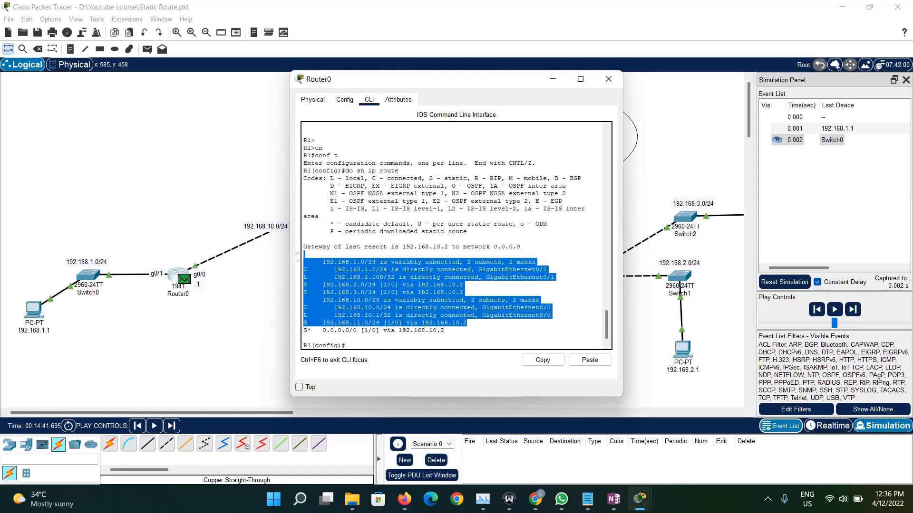
left_click(365, 301)
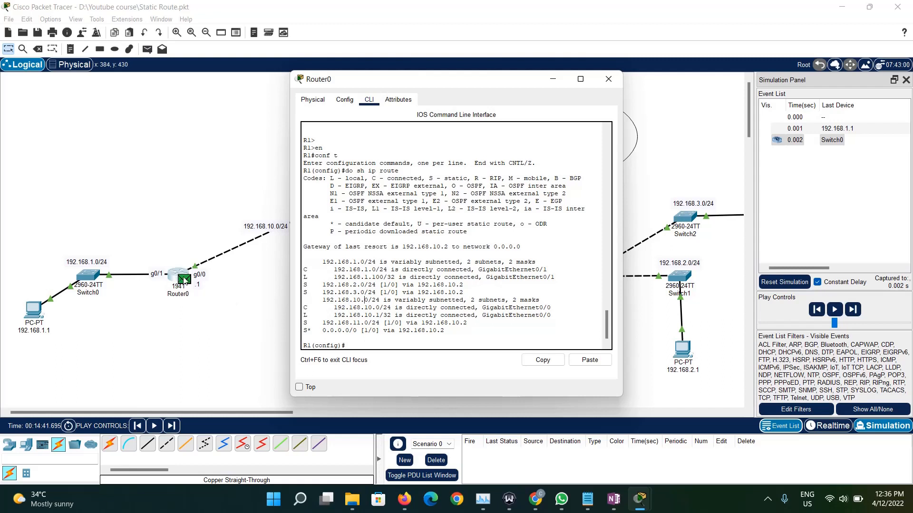
left_click_drag(354, 79, 415, 79)
left_click_drag(384, 330, 506, 332)
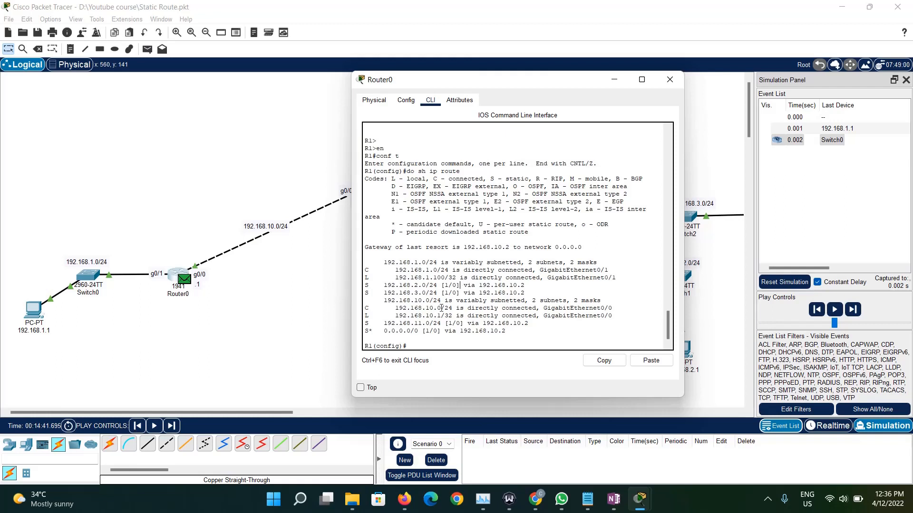
left_click_drag(506, 331, 356, 328)
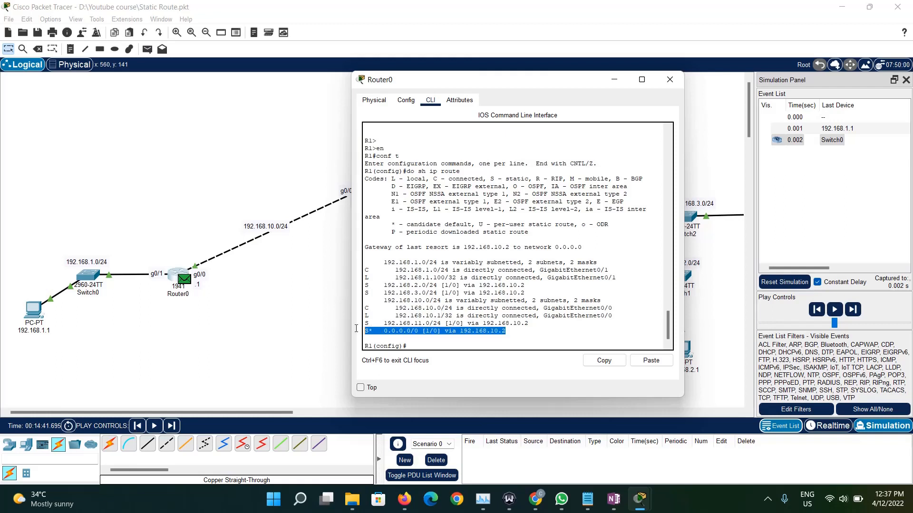
left_click(665, 86)
- Advance the ping packet one hop to Router2 and open Router2's command line
left_click(858, 311)
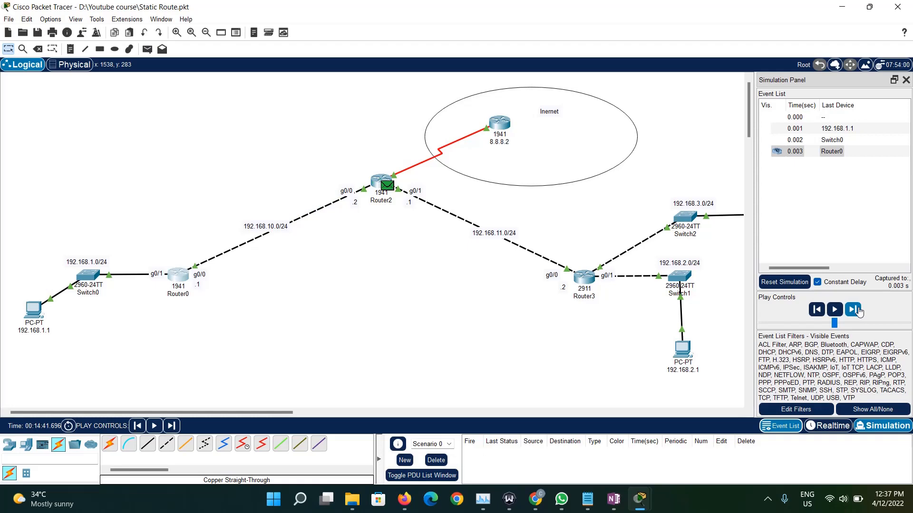
left_click(376, 182)
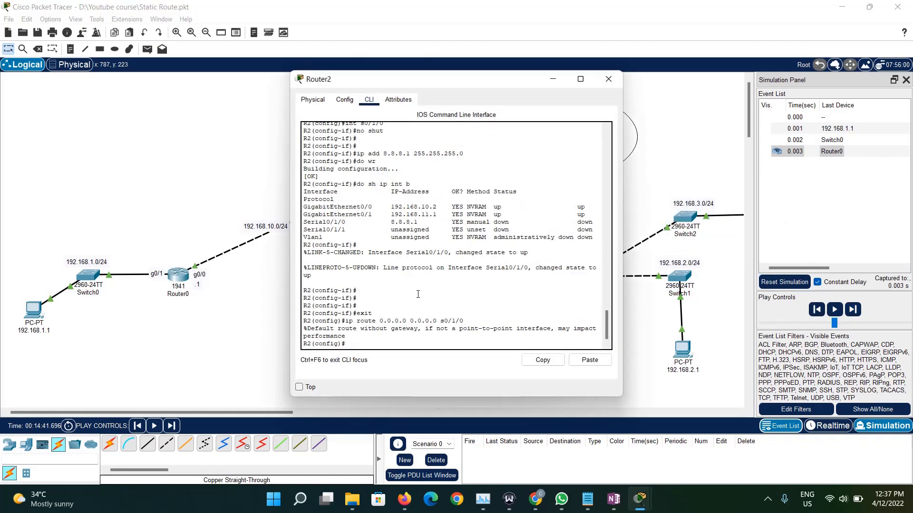
type("ip route 8.8.8.")
key("BackSpace")
key("BackSpace")
key("BackSpace")
key("BackSpace")
key("BackSpace")
key("BackSpace")
key("BackSpace")
key("BackSpace")
key("BackSpace")
key("BackSpace")
type("route")
key("Return")
- Display Router2's routing table with do sh ip route
type("do sh")
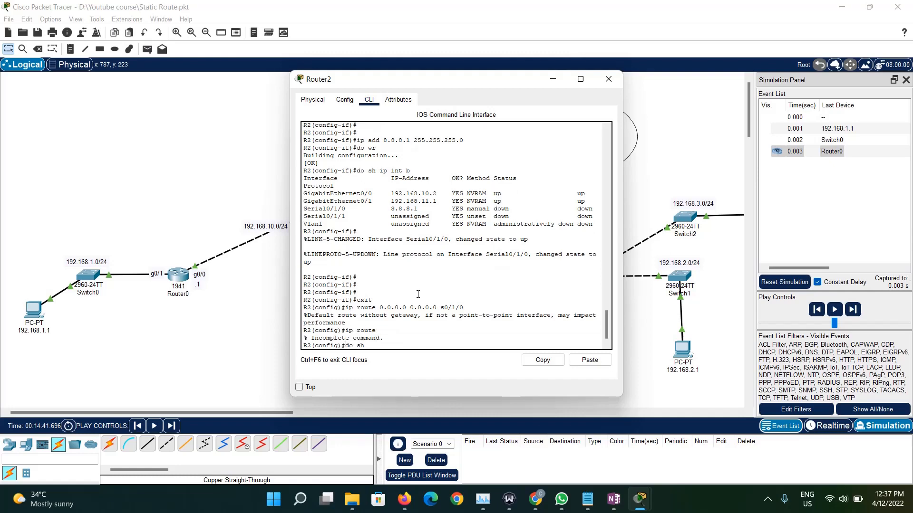
type(" ip route")
key("Return")
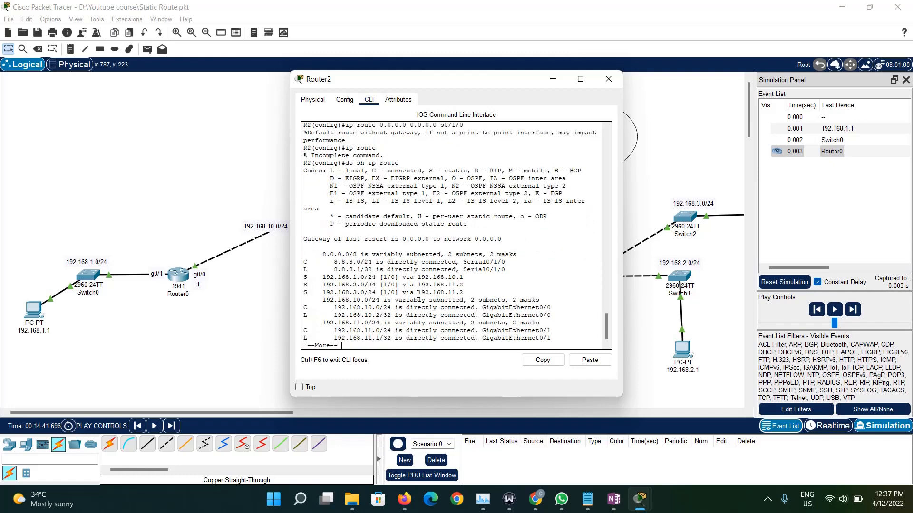
- Display the rest of Router2's routing table, close its window, and return the simulation to Realtime mode
key("space")
triple_click(322, 271)
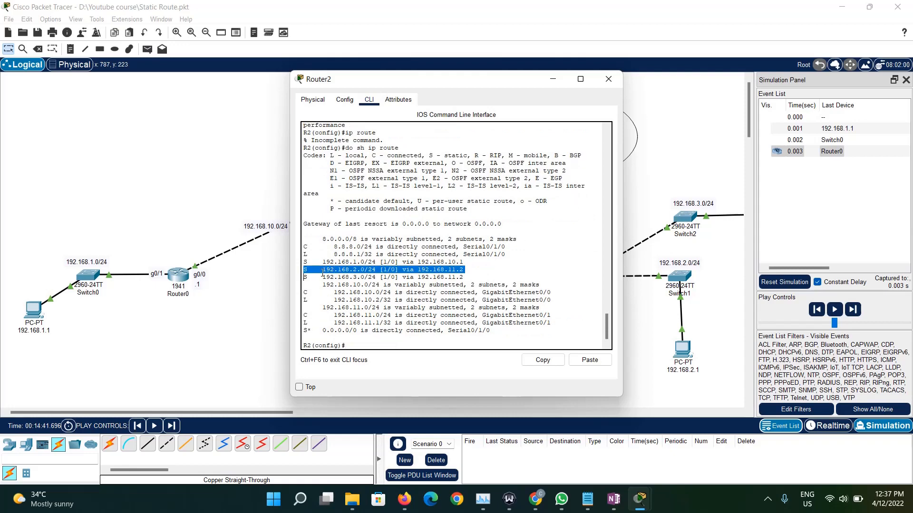
left_click(608, 79)
left_click(828, 426)
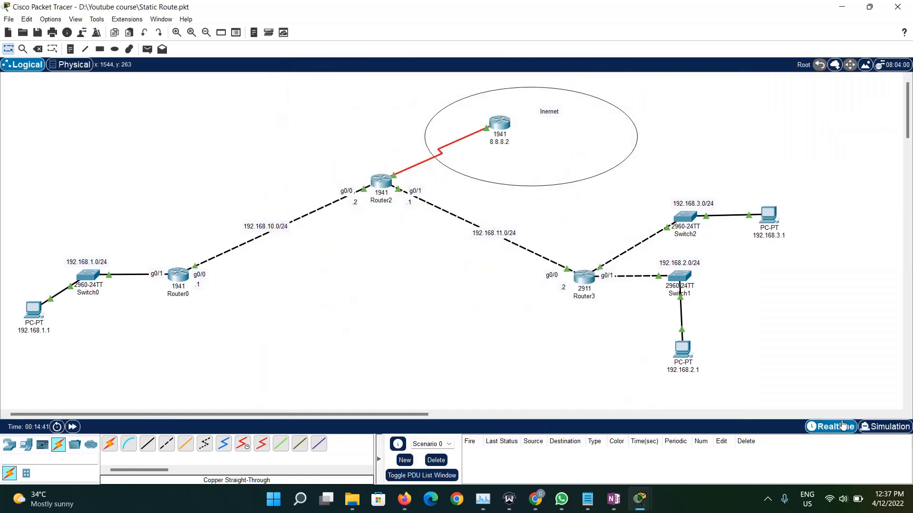
- Open the command line of the 8.8.8.2 router and create loopback interface lo0
left_click(498, 124)
key("Return")
key("Return")
key("Return")
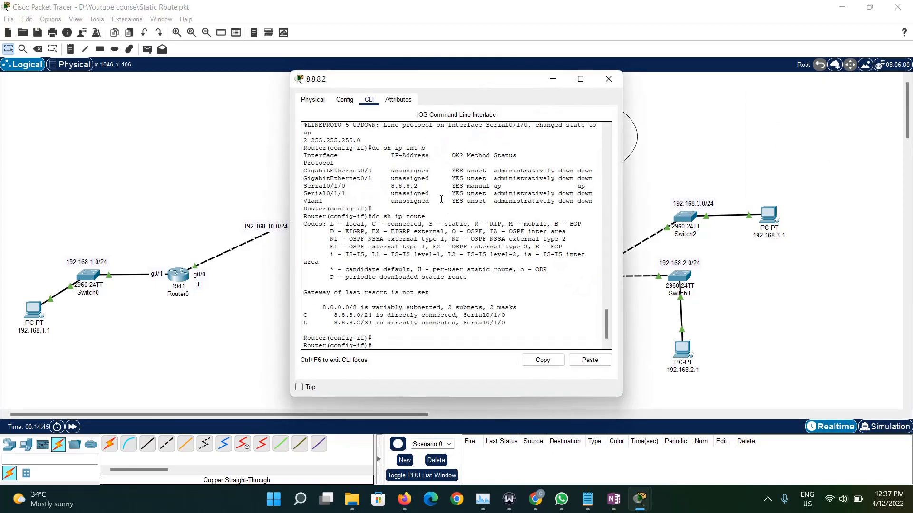
type("int lo")
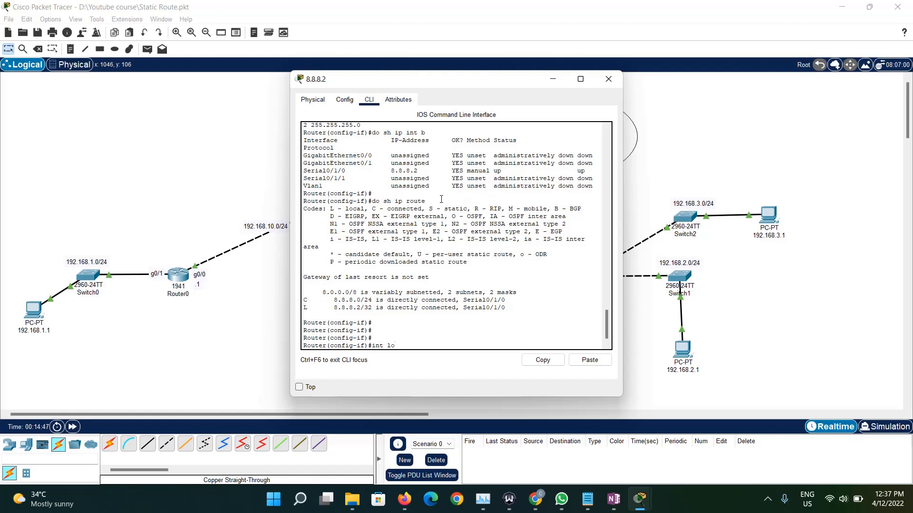
type("0")
key("Return")
key("Return")
key("Return")
key("Return")
key("Return")
key("Return")
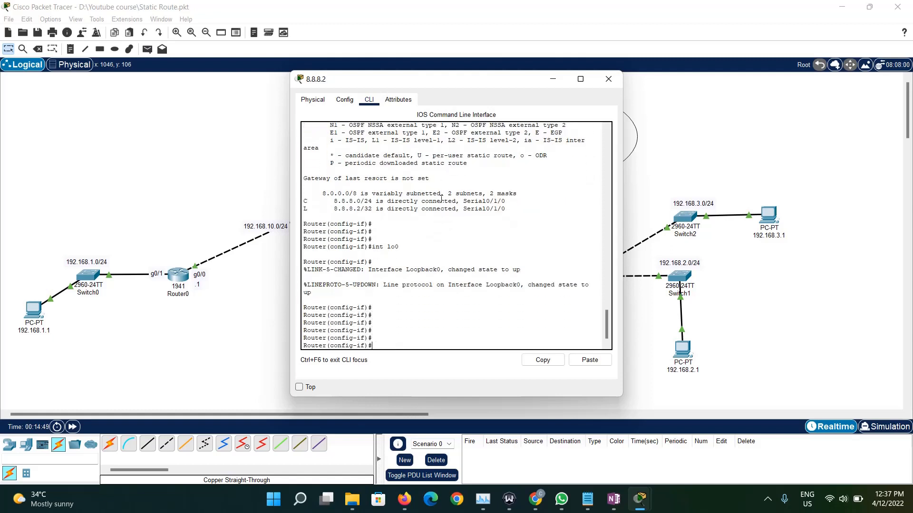
- Assign 1.1.1.1 with mask 255.255.255.0 to the loopback interface and save the router's configuration with do wr
type("ip add 1.1.1.1 255.255.255")
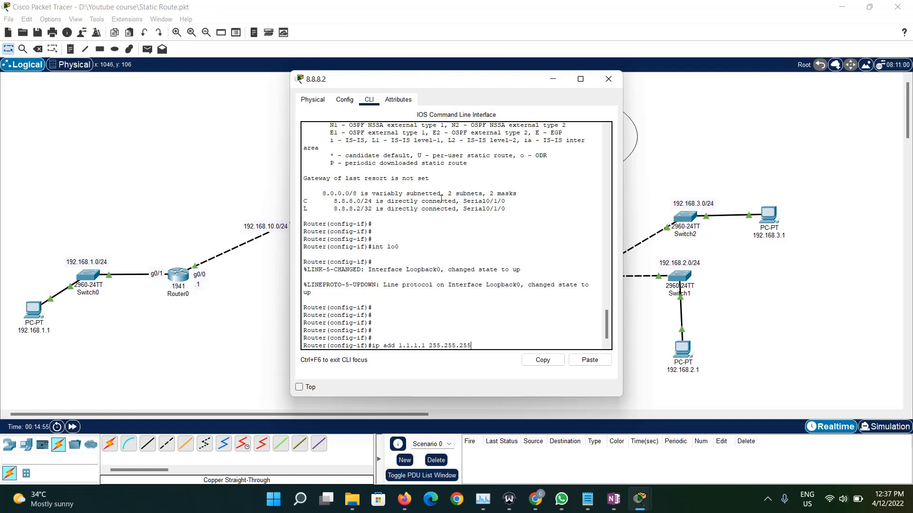
type(".0")
key("Return")
type("do wr")
key("Return")
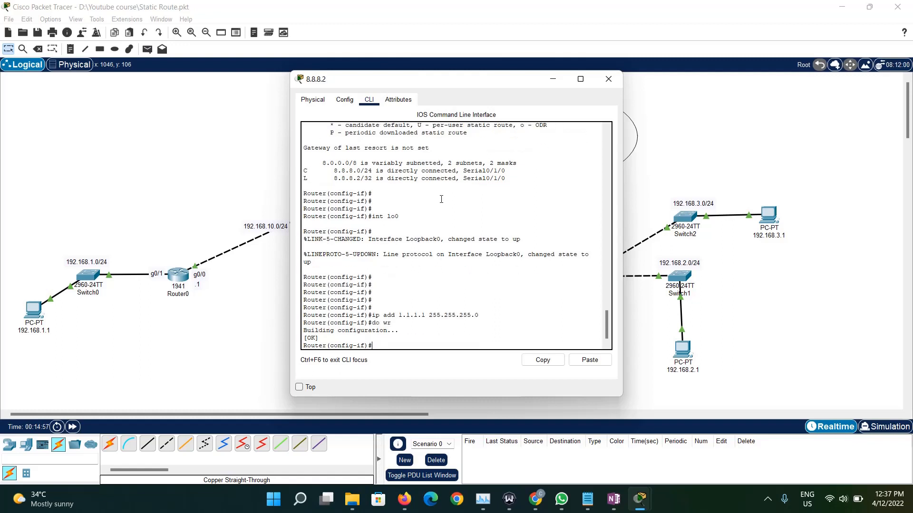
left_click(603, 76)
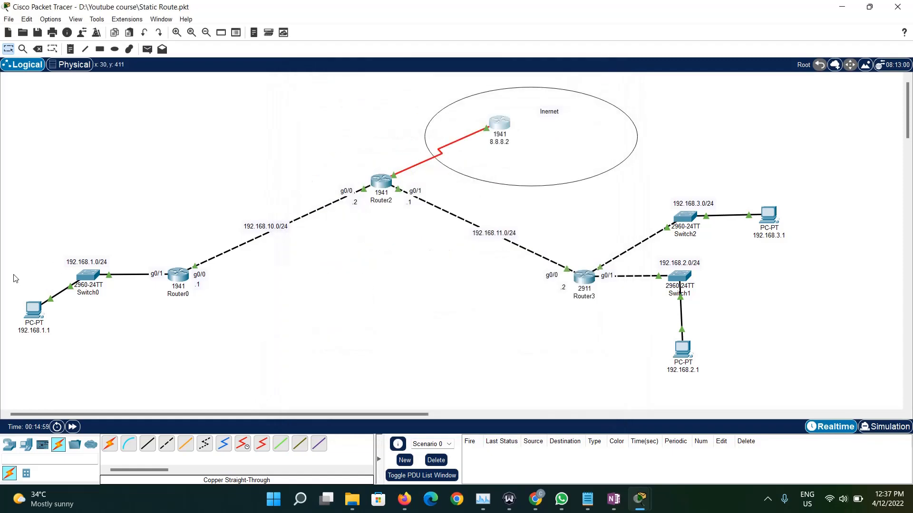
- Switch to Simulation mode and ping 1.1.1.1 from the command prompt of PC 192.168.1.1
left_click(27, 307)
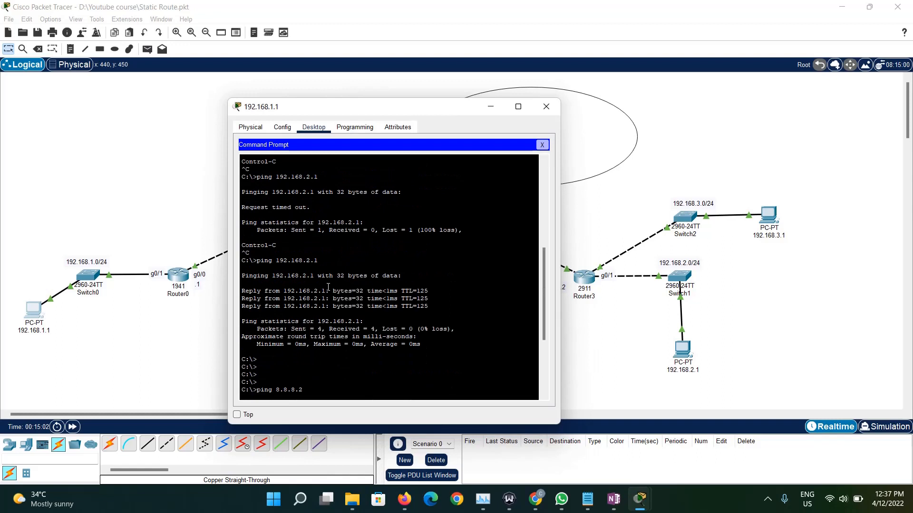
key("Return")
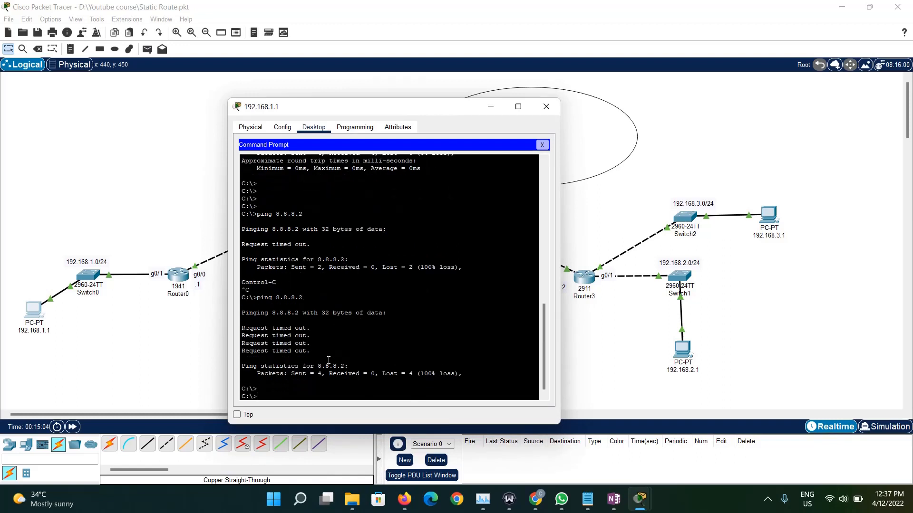
key("Return")
key("Return")
type("ping 192.168.2.1")
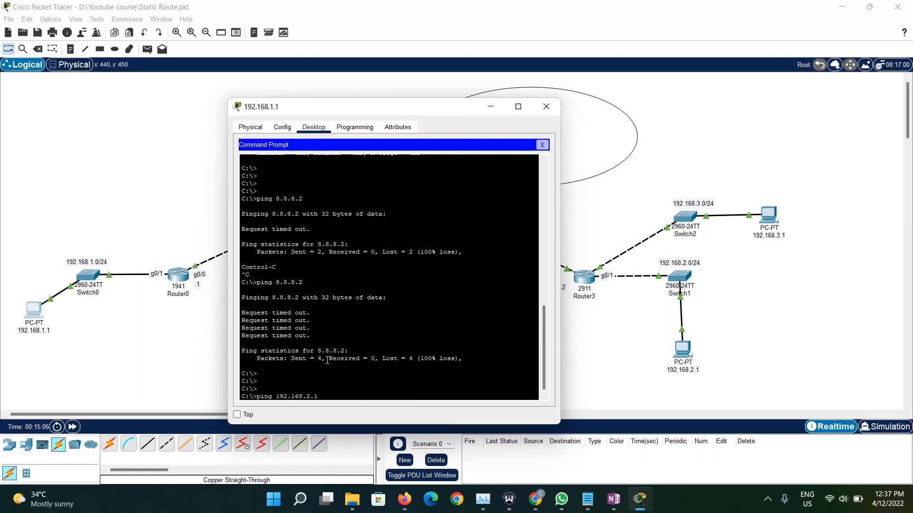
key("BackSpace")
key("BackSpace")
key("BackSpace")
key("BackSpace")
key("BackSpace")
key("BackSpace")
key("BackSpace")
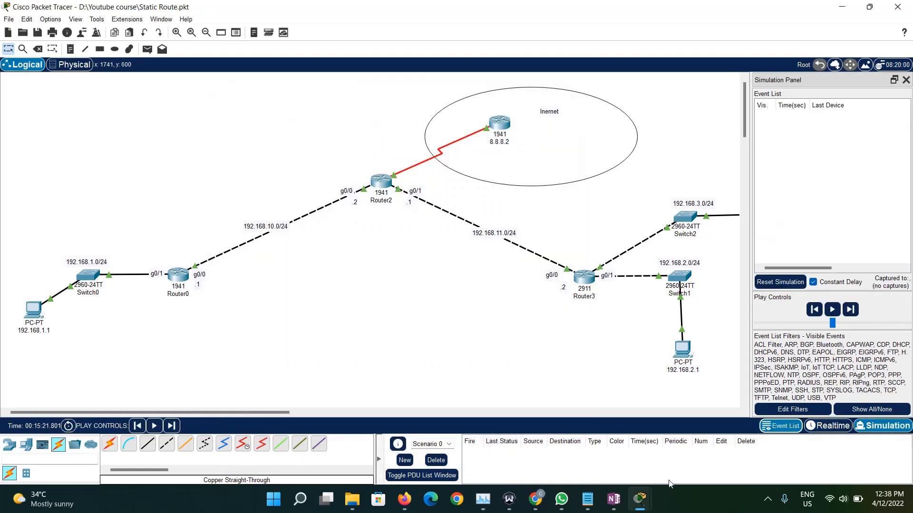
mouse_move(640, 499)
left_click(665, 435)
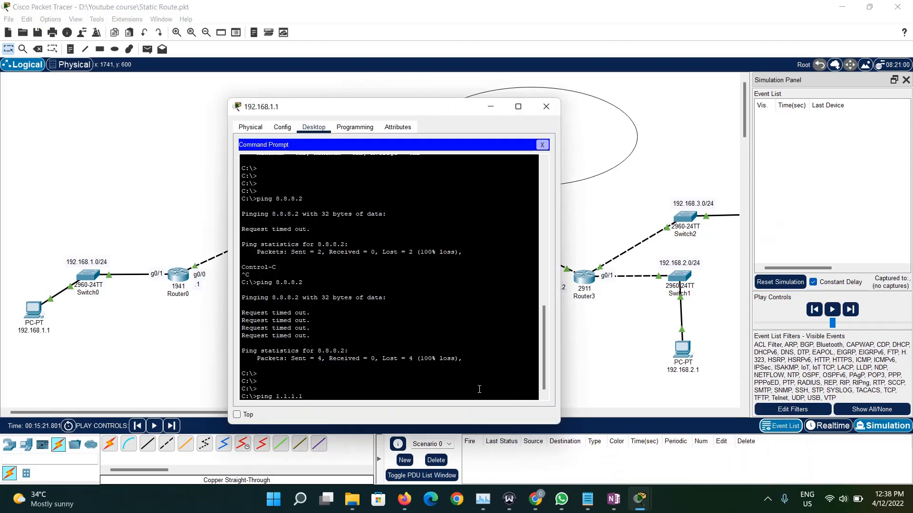
key("Return")
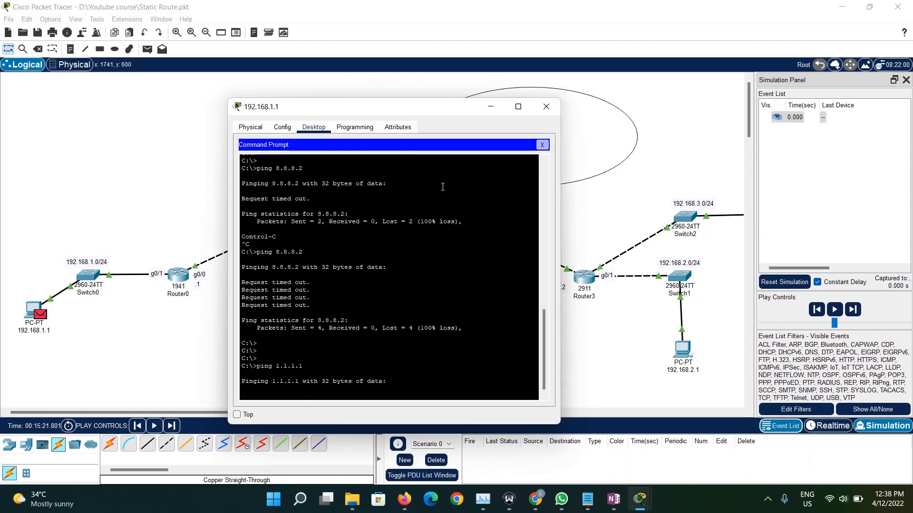
- Close the PC's window and advance the ping packet hop by hop to Router2
left_click(546, 106)
left_click(853, 311)
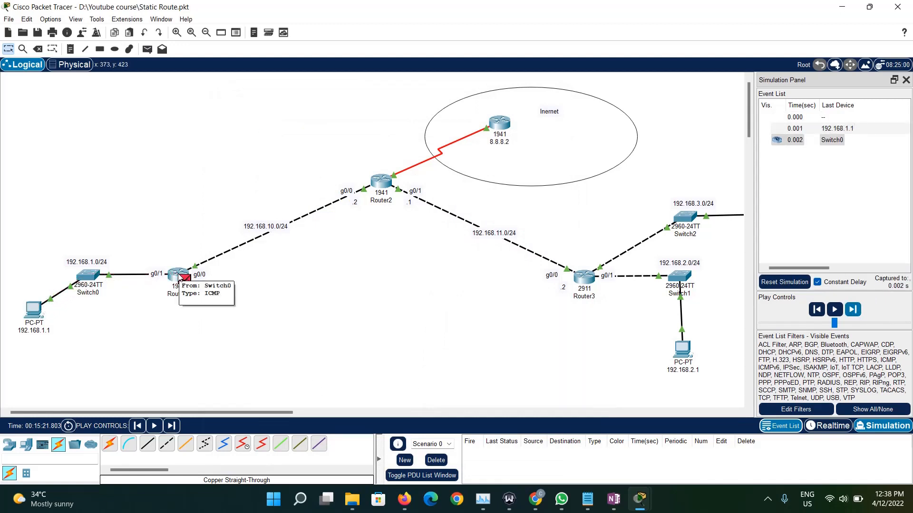
left_click(852, 310)
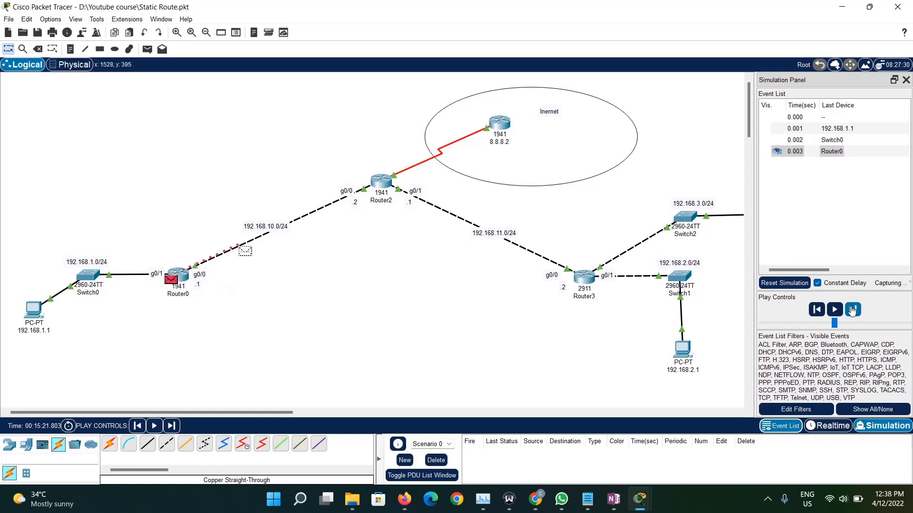
- Open Router2's command line and display its routing table again with do sh ip route
left_click(381, 182)
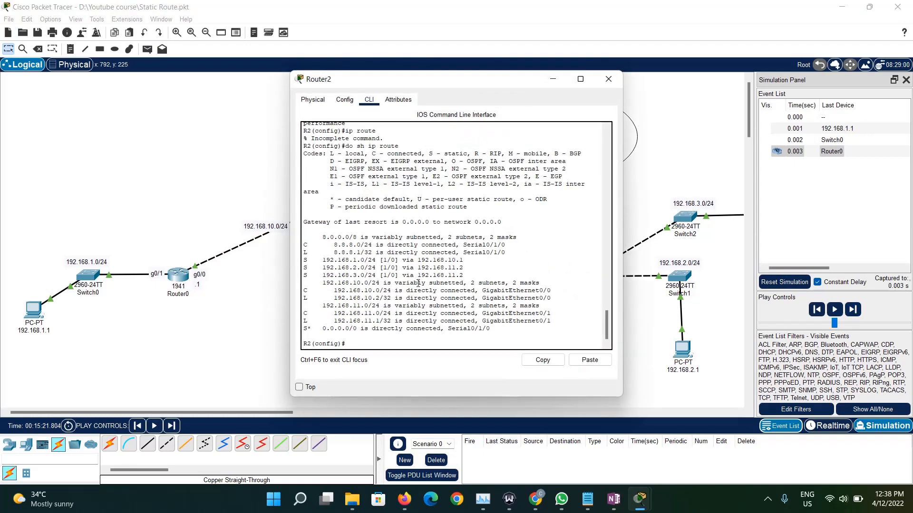
key("Return")
key("Return")
type("do sh ip route")
key("Return")
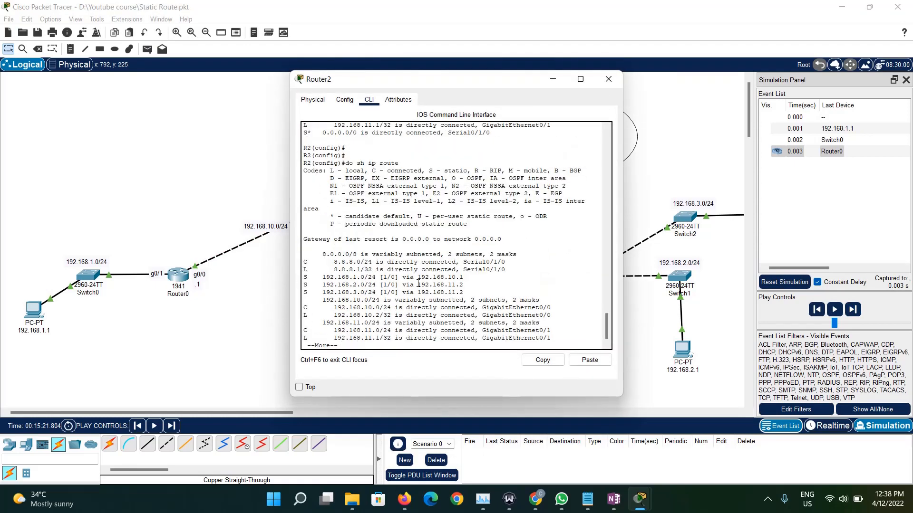
- Compare Router2's specific routes with its 0.0.0.0/0 default route for destination 1.1.1.1, and minimize the router's window
left_click_drag(509, 324, 543, 252)
left_click(448, 330)
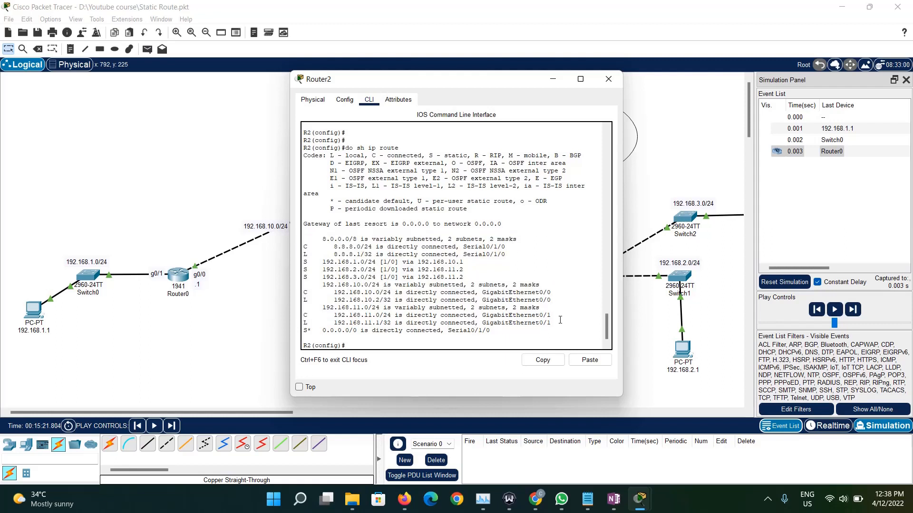
left_click_drag(560, 320, 294, 243)
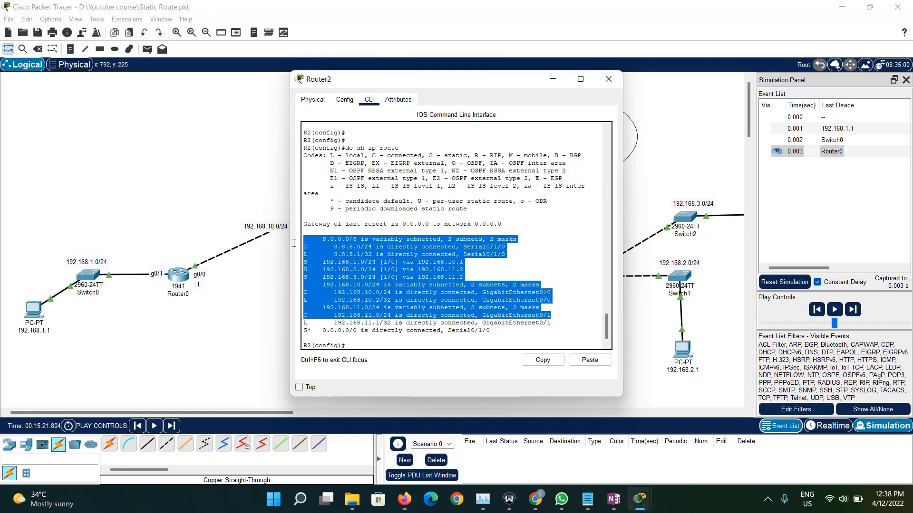
left_click_drag(491, 331, 295, 331)
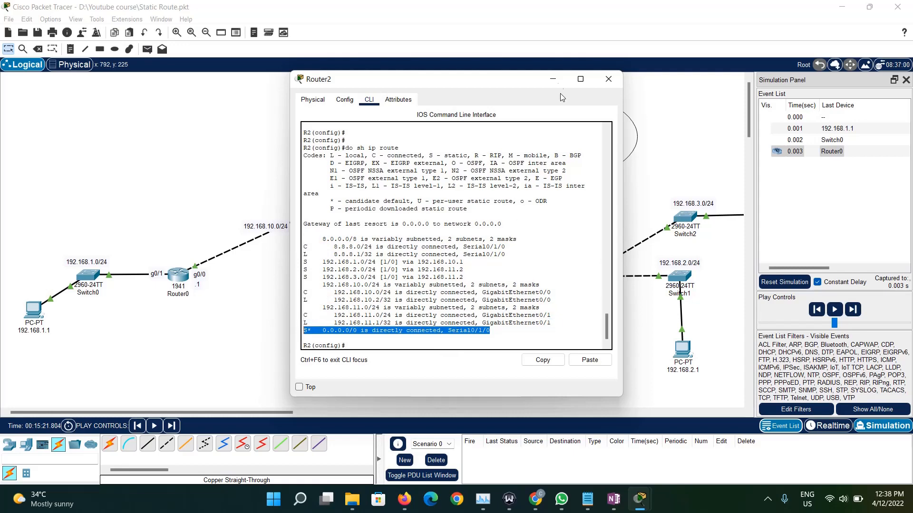
left_click(553, 79)
- Advance the ping packet from Router2 to the 8.8.8.2 router and step the simulation one event further
left_click(853, 310)
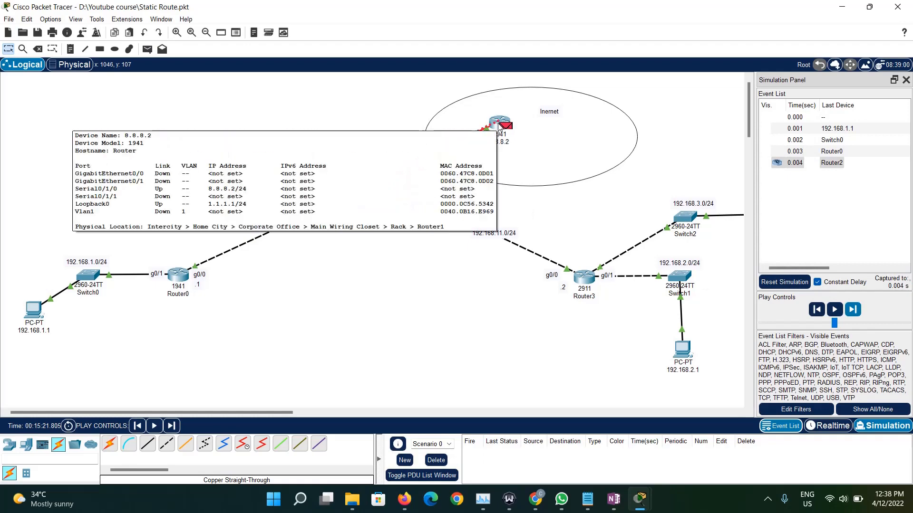
left_click(853, 310)
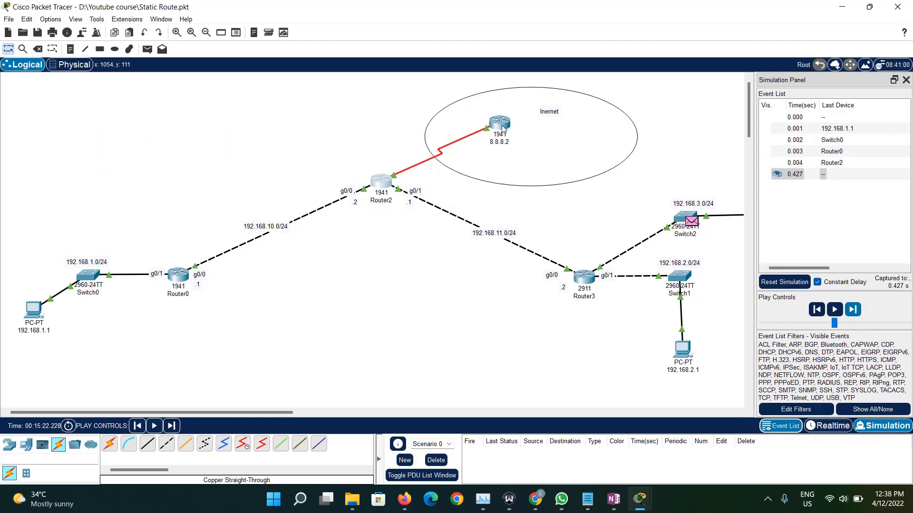
mouse_move(502, 129)
- Open Router0's command line and display its static route entries with do sh running-config
left_click(178, 275)
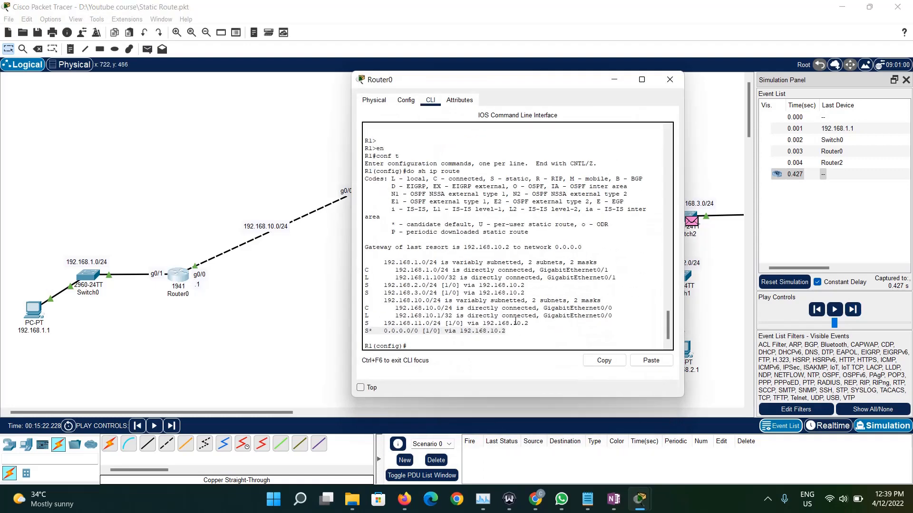
key("Return")
key("Return")
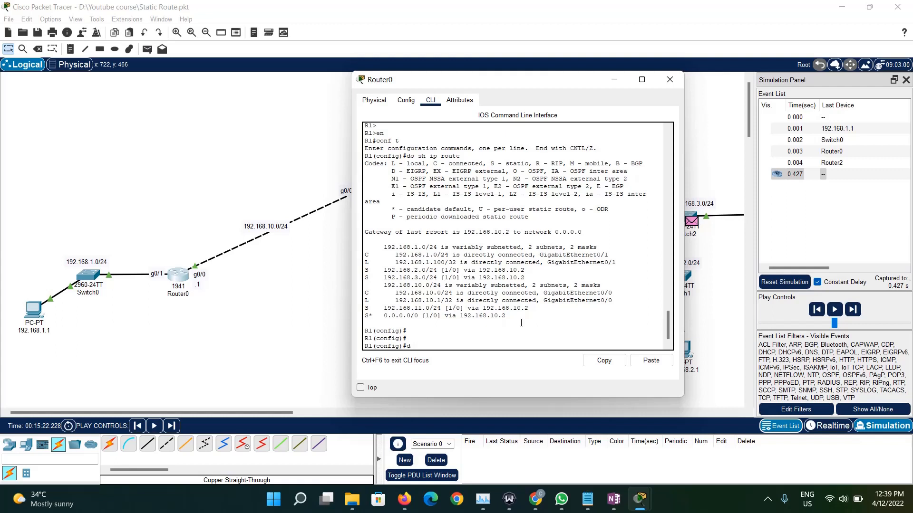
type("do sh running-config")
key("Return")
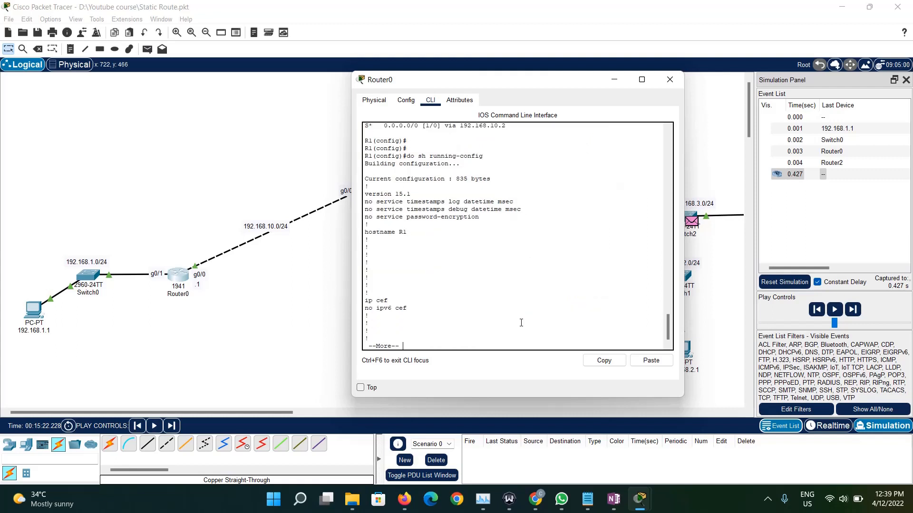
key("space")
key("q")
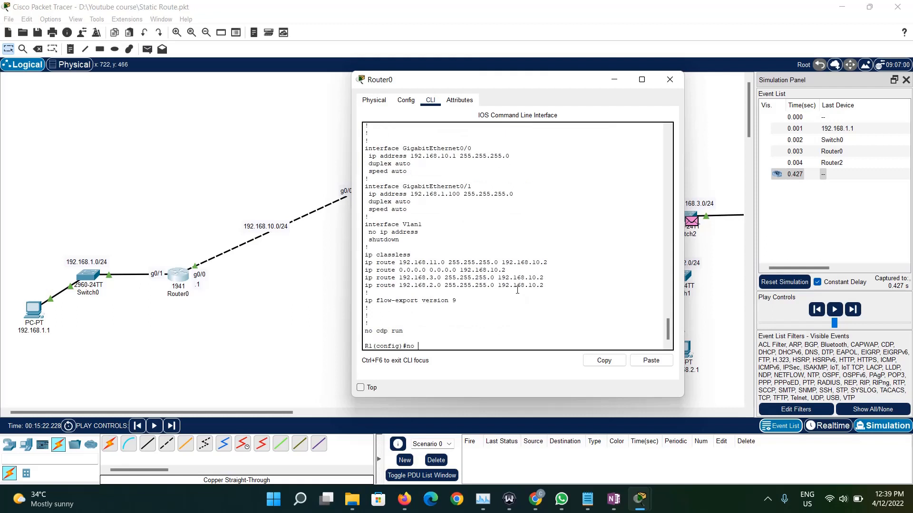
- Remove Router0's default route with no ip route 0.0.0.0 0.0.0.0 192.168.10.2, and minimize the router's window
left_click_drag(506, 270, 368, 274)
key("ctrl+c")
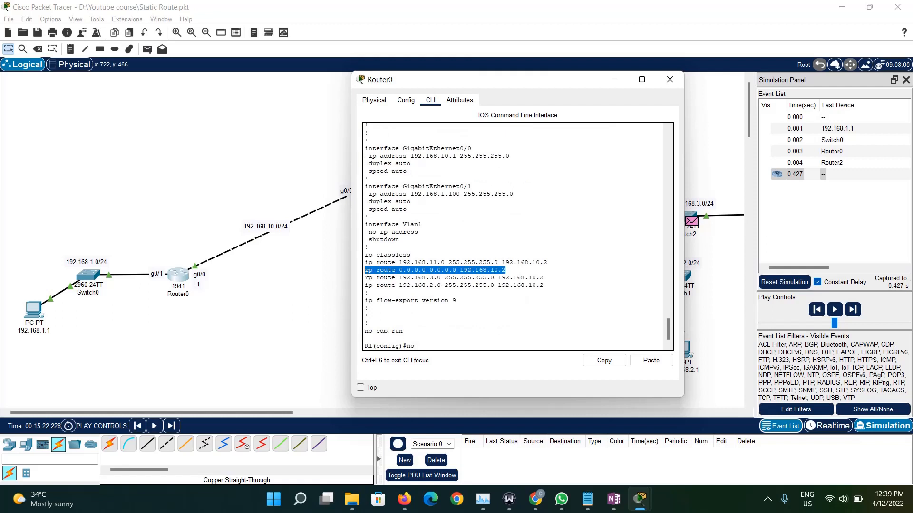
left_click(439, 348)
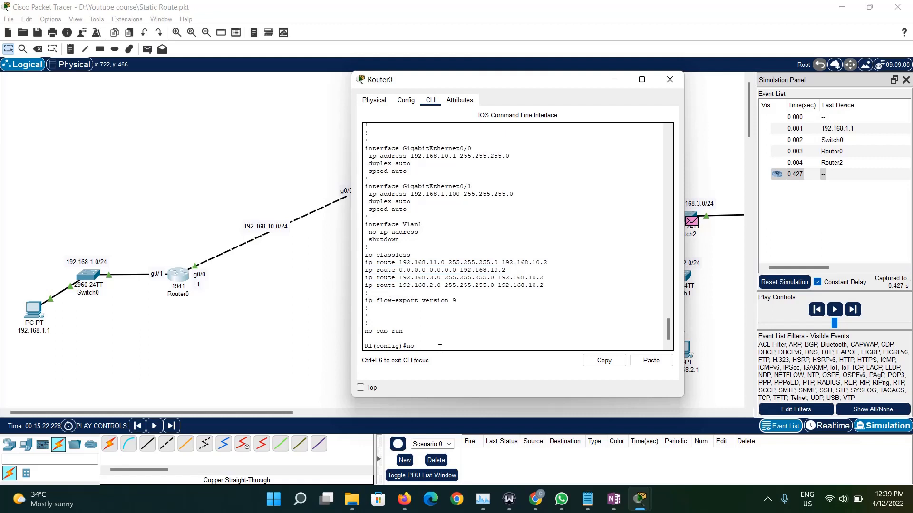
type("no")
right_click(440, 347)
left_click(457, 368)
key("Return")
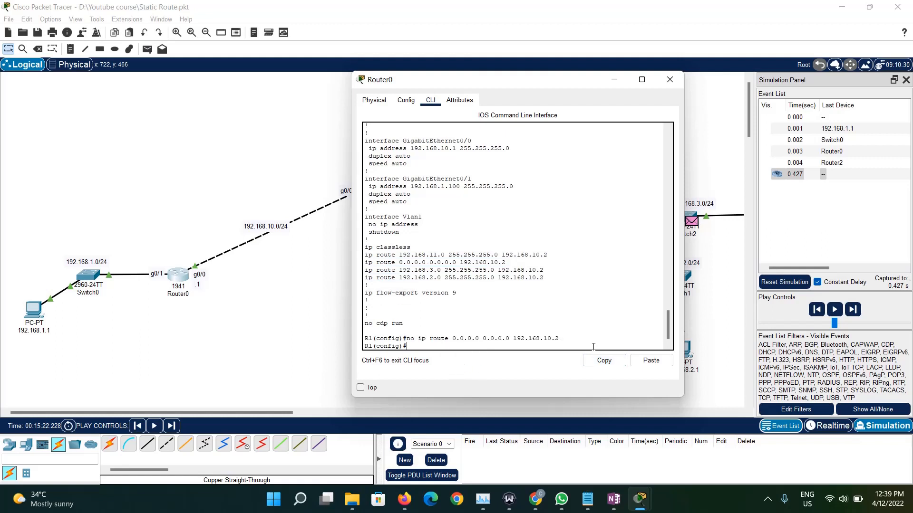
left_click(613, 83)
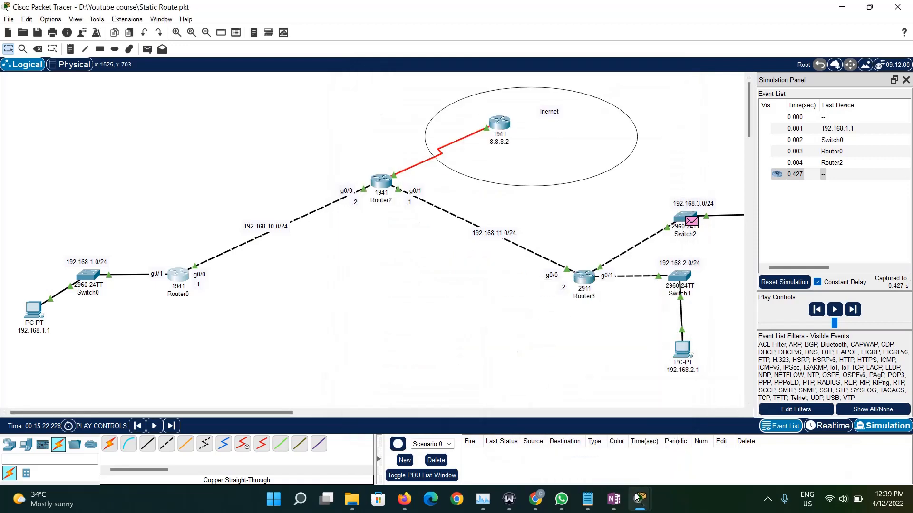
- Restart the ping to 1.1.1.1 from PC 192.168.1.1 and advance its packet hop by hop to Router0
mouse_move(641, 497)
left_click(620, 440)
scroll(437, 391, "down", 5)
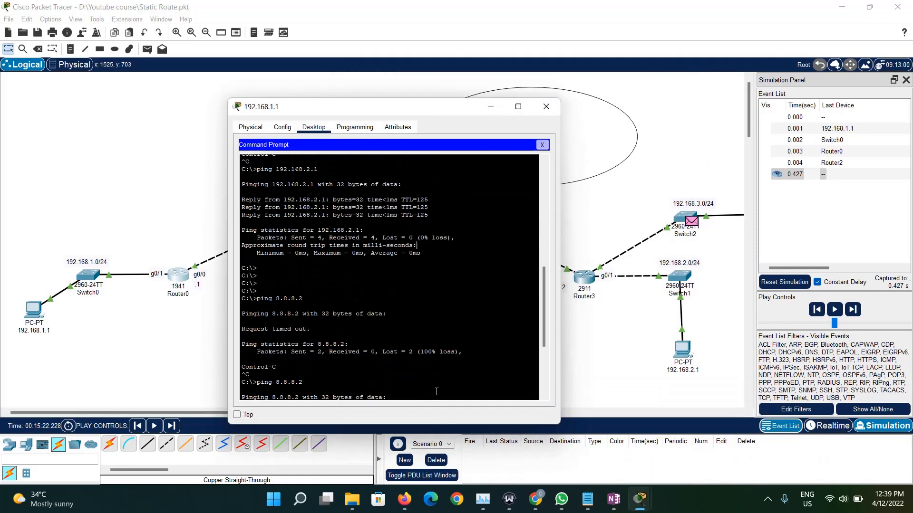
key("ctrl+c")
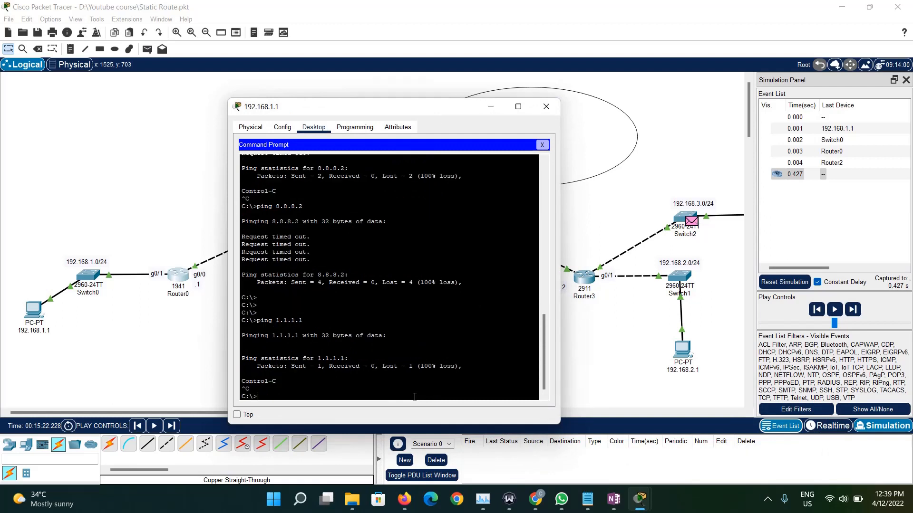
key("Up")
key("Return")
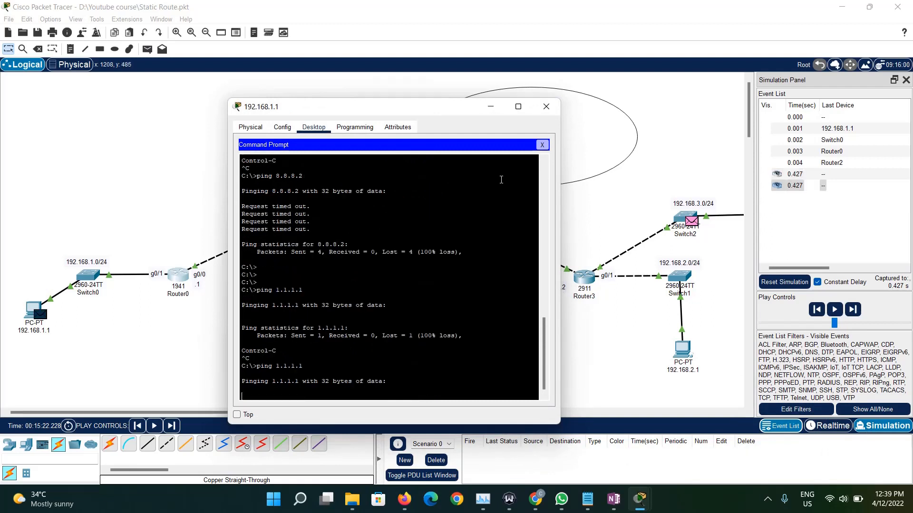
left_click(882, 402)
left_click(854, 309)
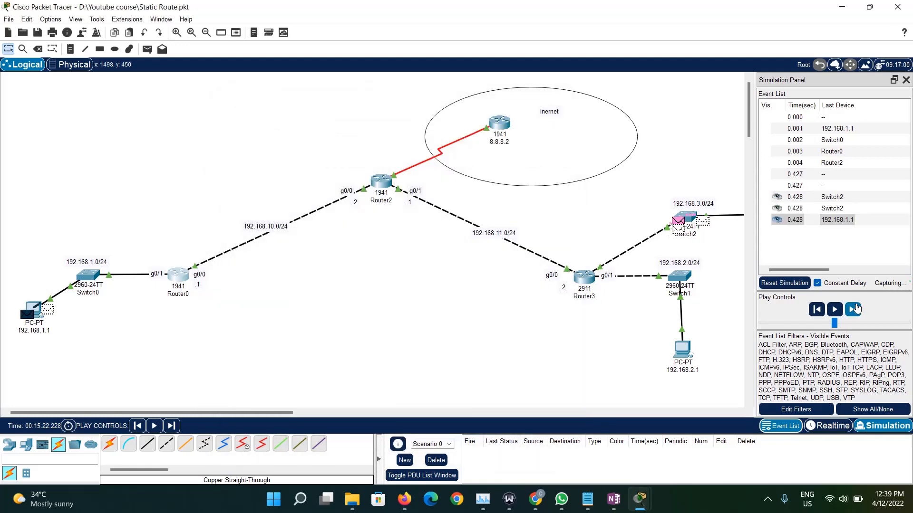
- Open the ping packet held at Router0 and examine the destination IP in its inbound PDU details
left_click(183, 279)
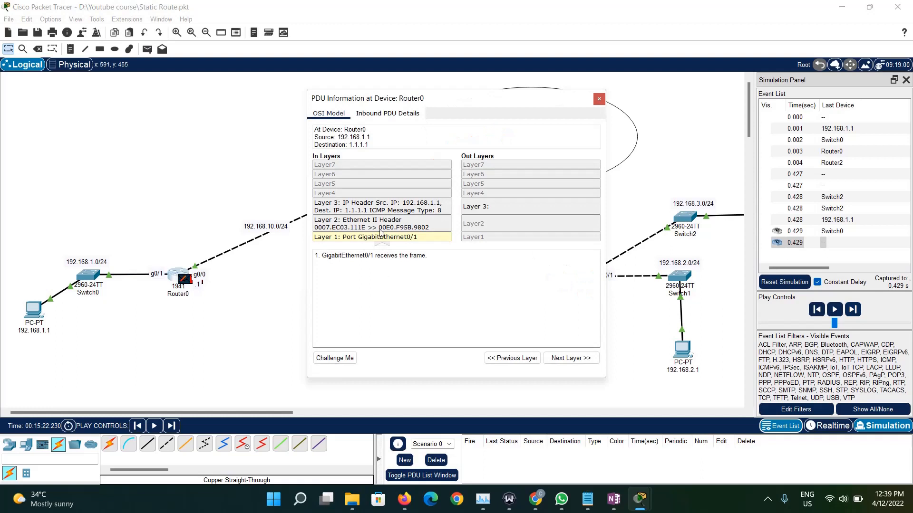
left_click(377, 113)
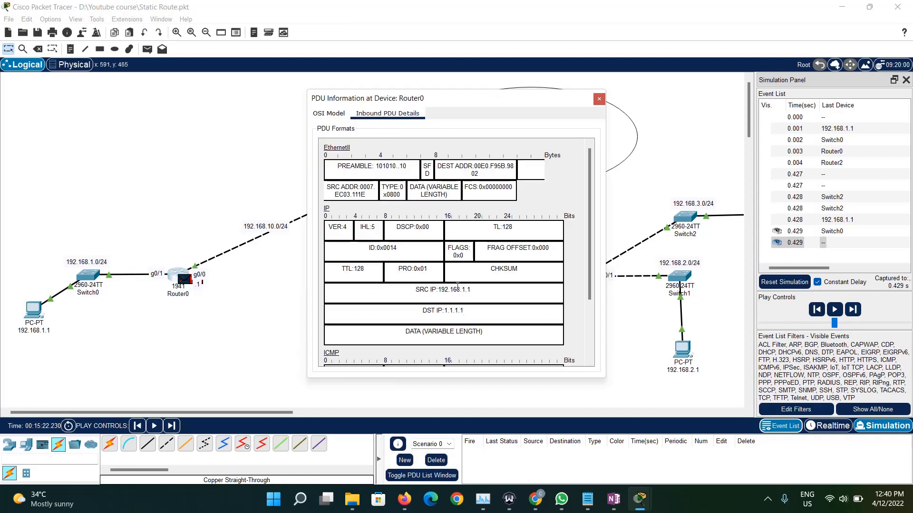
left_click_drag(467, 313, 437, 311)
- Display Router0's routing table with do sh ip route and highlight the gateway of last resort line
mouse_move(655, 486)
left_click(704, 440)
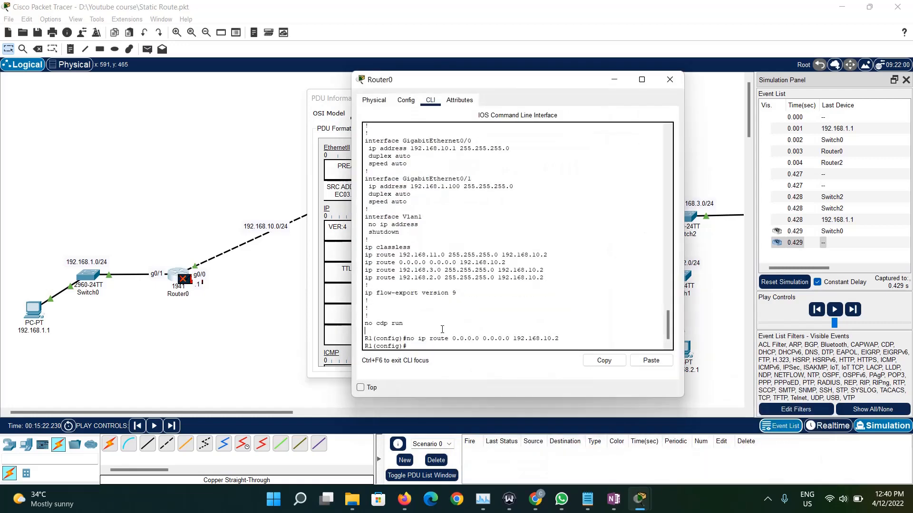
type("do sh ip r")
type("oute")
key("Return")
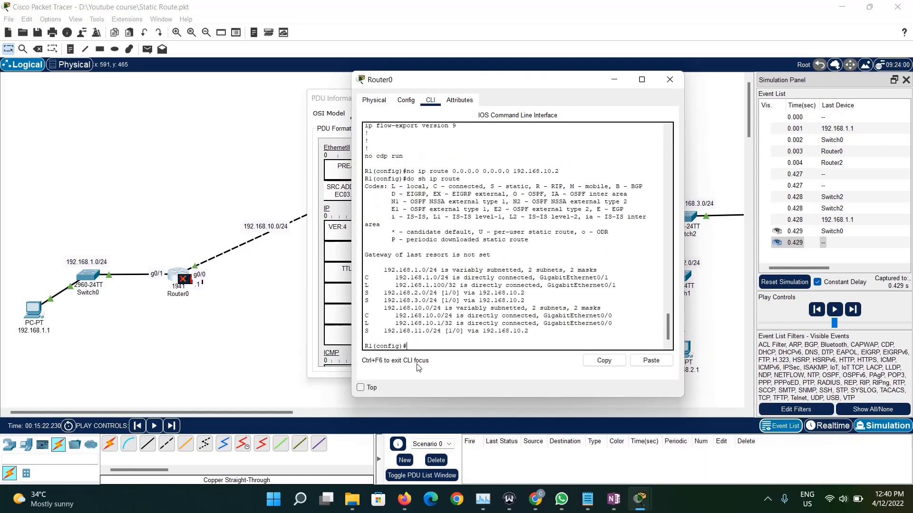
triple_click(412, 330)
left_click(412, 330)
left_click(404, 317)
left_click_drag(488, 261, 365, 255)
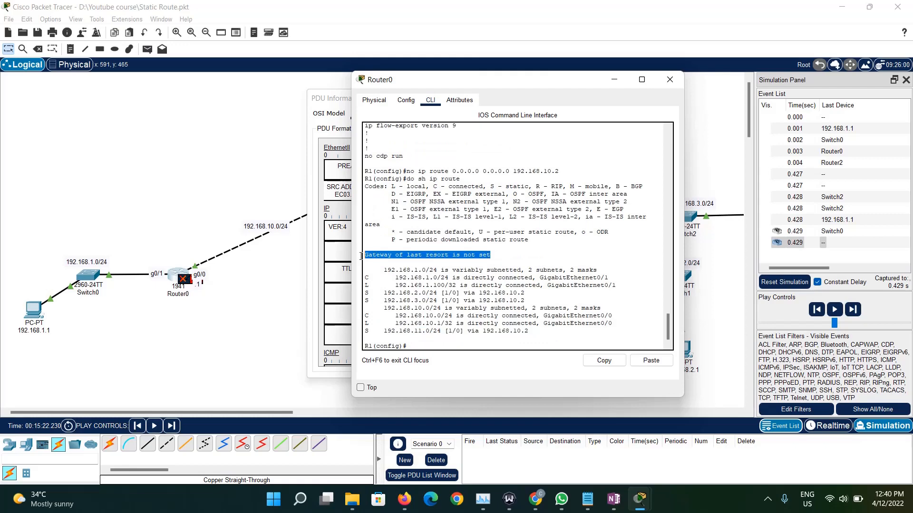
- Put away the router and packet detail windows and advance the simulation one event, from Router0 to Switch0
left_click(662, 82)
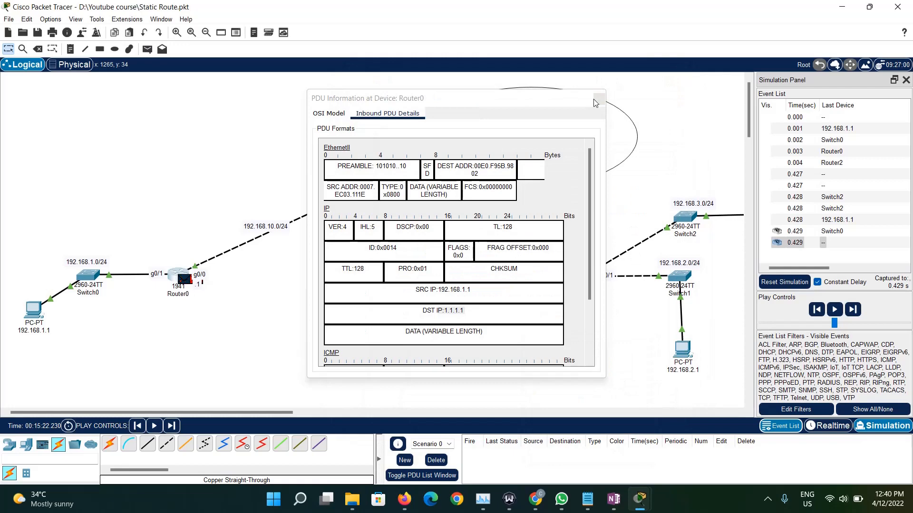
left_click(573, 95)
left_click(852, 310)
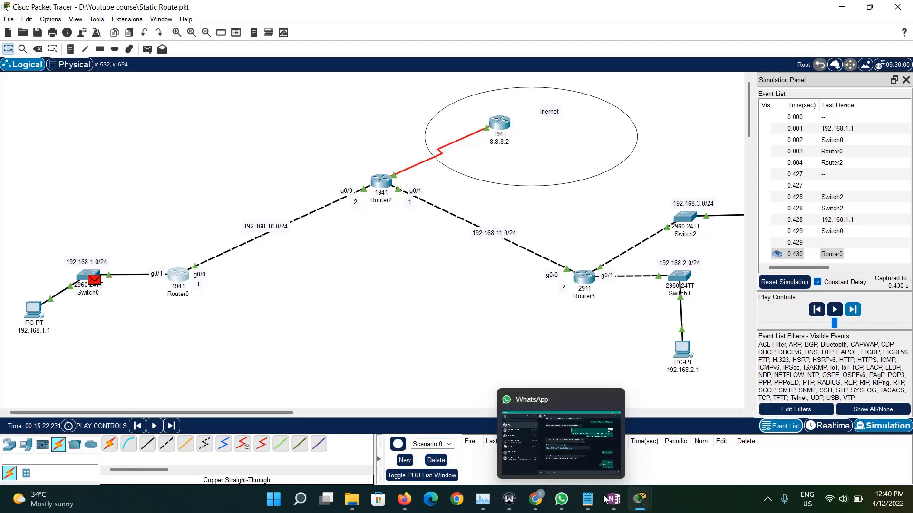
- Bring back Router0's command line, review its routing table beside the topology, and put the window away
mouse_move(639, 500)
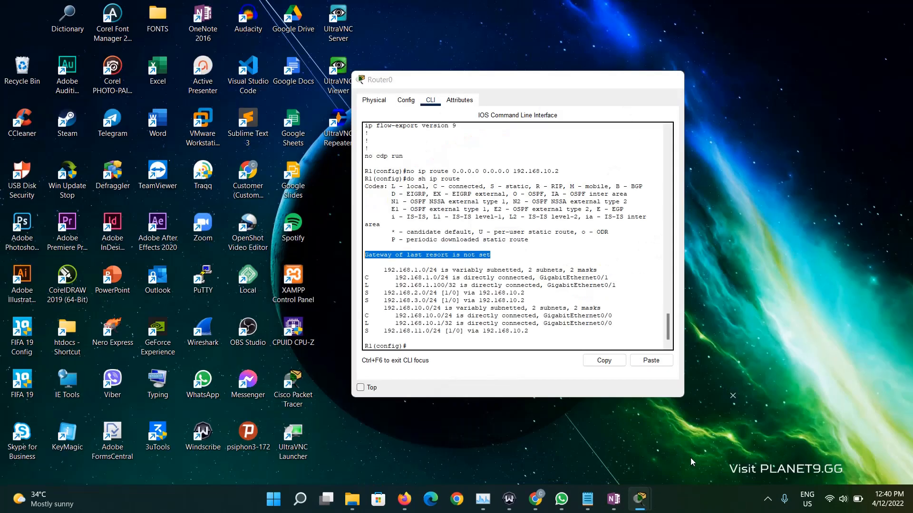
left_click(690, 458)
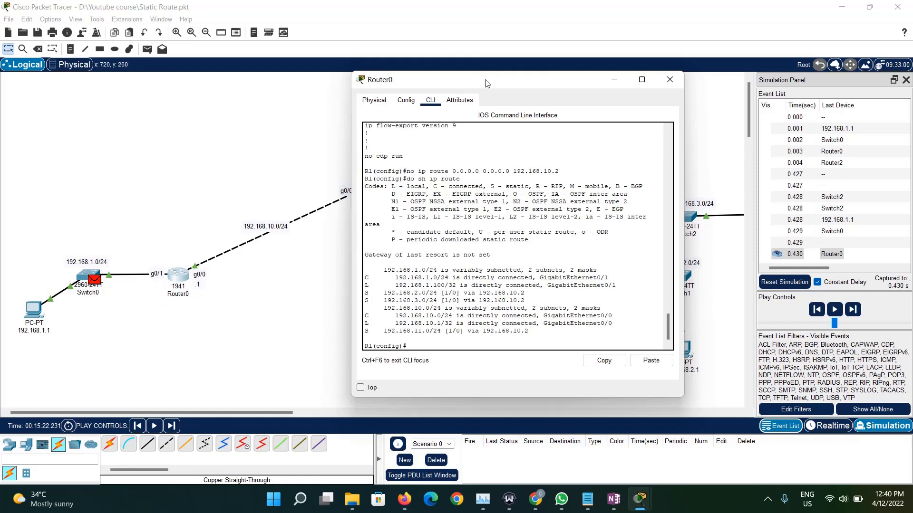
left_click_drag(486, 84, 518, 257)
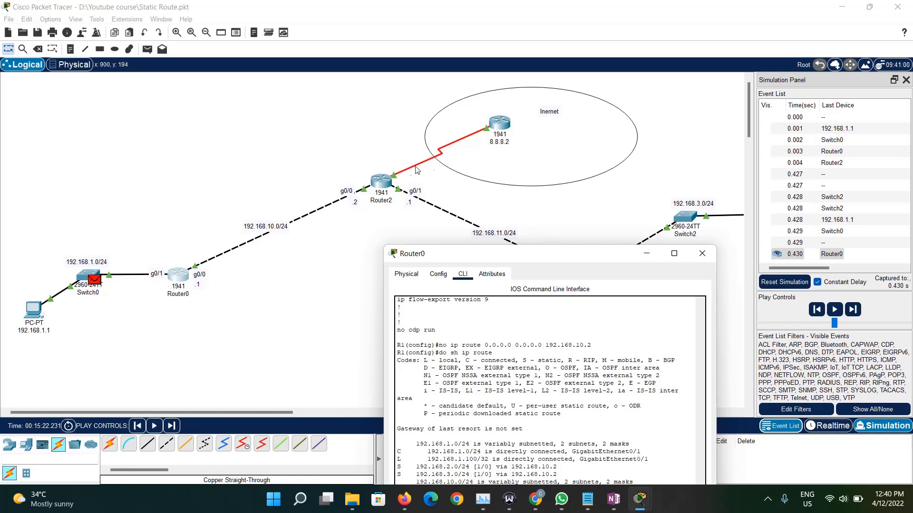
left_click_drag(455, 265, 479, 161)
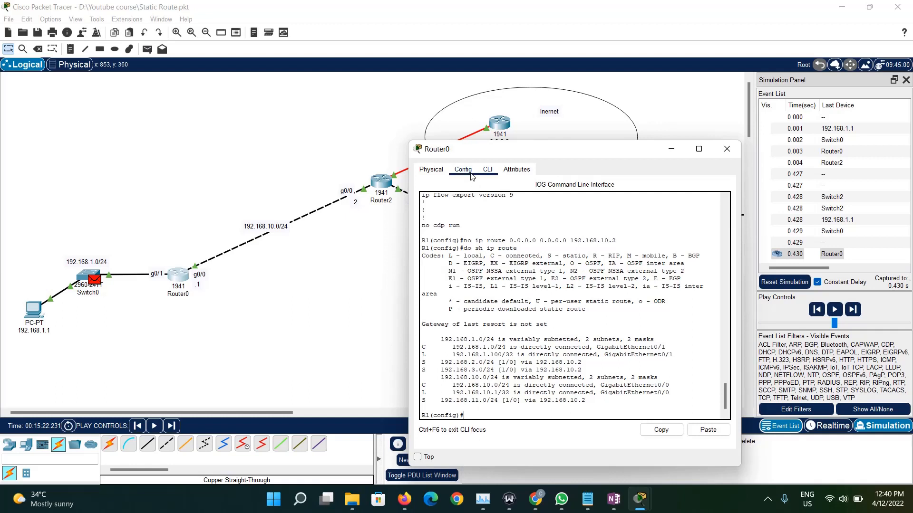
left_click(340, 246)
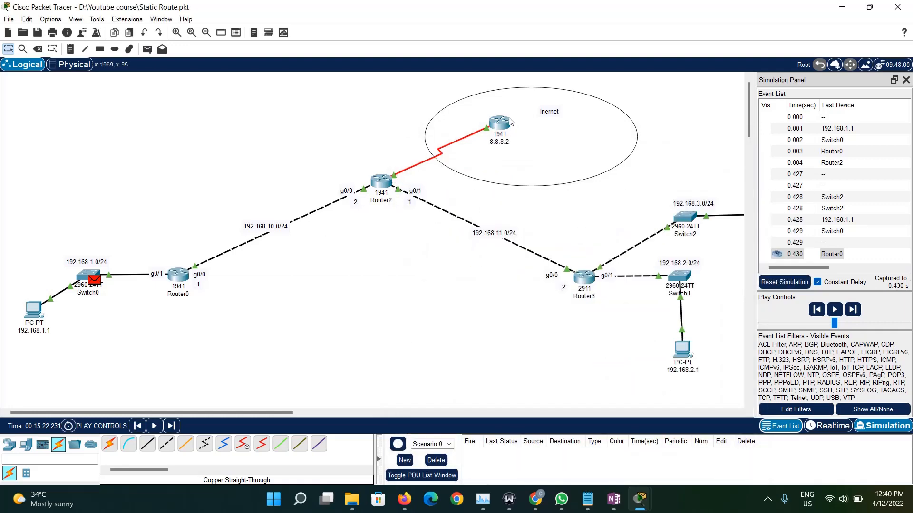
- Examine the interface summaries of the 8.8.8.2 router, Router2, PC 192.168.1.1 and Router0 in the topology
mouse_move(510, 122)
mouse_move(380, 185)
mouse_move(36, 318)
mouse_move(178, 281)
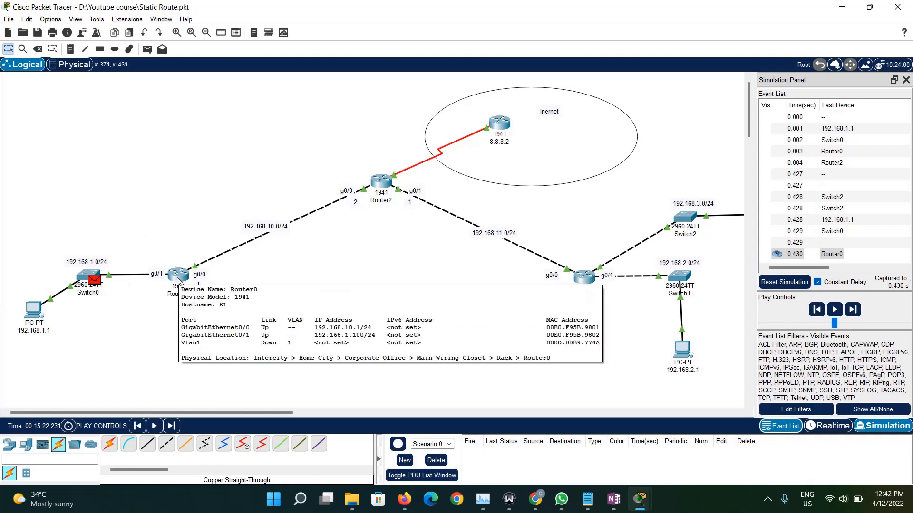